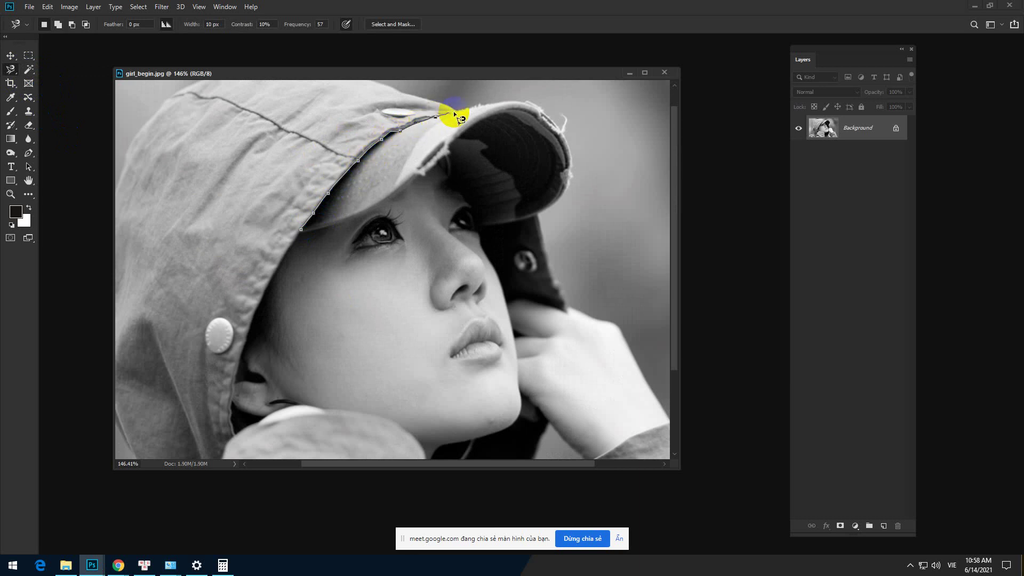
Step: Finish tracing the cap brim with the Magnetic Lasso and close the selection at the hood's edge
{"action": "mouse_move", "coordinate": [454, 112]}
{"action": "left_mouse_down"}
{"action": "mouse_move", "coordinate": [526, 104]}
{"action": "mouse_move", "coordinate": [564, 127]}
{"action": "mouse_move", "coordinate": [566, 115]}
{"action": "mouse_move", "coordinate": [579, 176]}
{"action": "mouse_move", "coordinate": [569, 198]}
{"action": "mouse_move", "coordinate": [477, 226]}
{"action": "mouse_move", "coordinate": [441, 160]}
{"action": "mouse_move", "coordinate": [365, 214]}
{"action": "mouse_move", "coordinate": [311, 231]}
{"action": "left_mouse_up"}
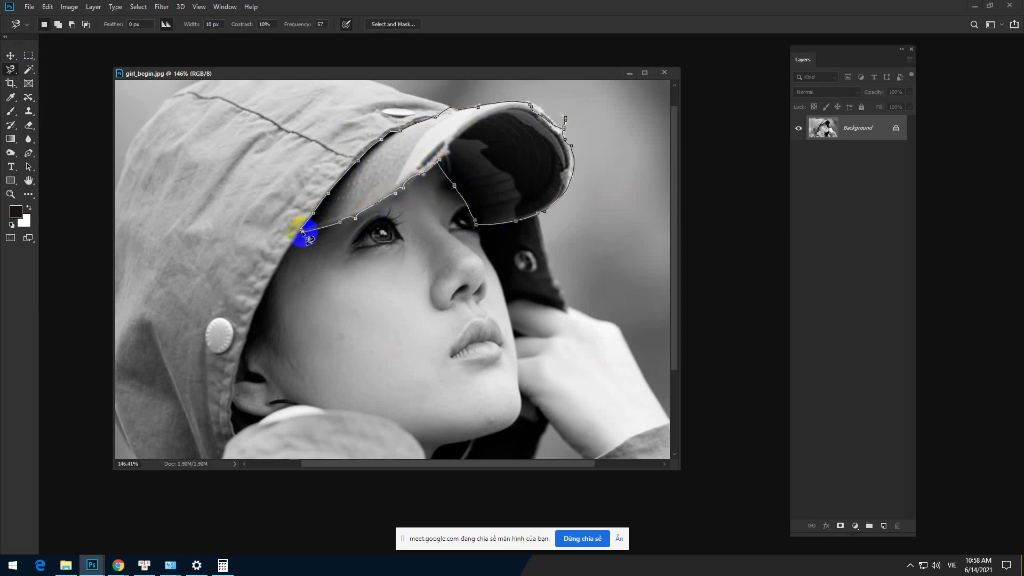
{"action": "left_click", "coordinate": [302, 233]}
Step: Add to the selection along the seam between hood and cap brim, using the Lasso with a 0 px feather
{"action": "left_click", "coordinate": [9, 70]}
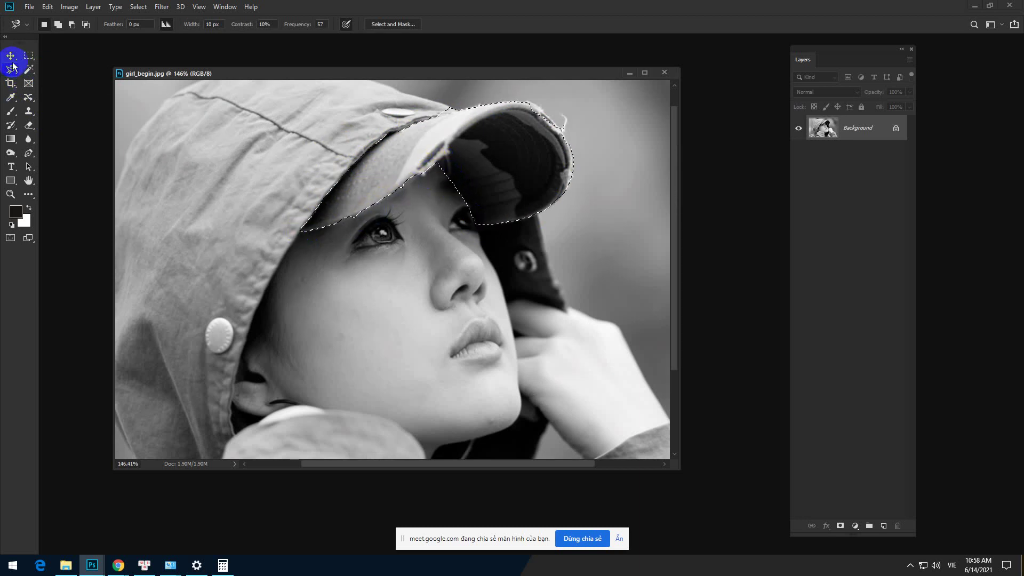
{"action": "left_click", "coordinate": [52, 69]}
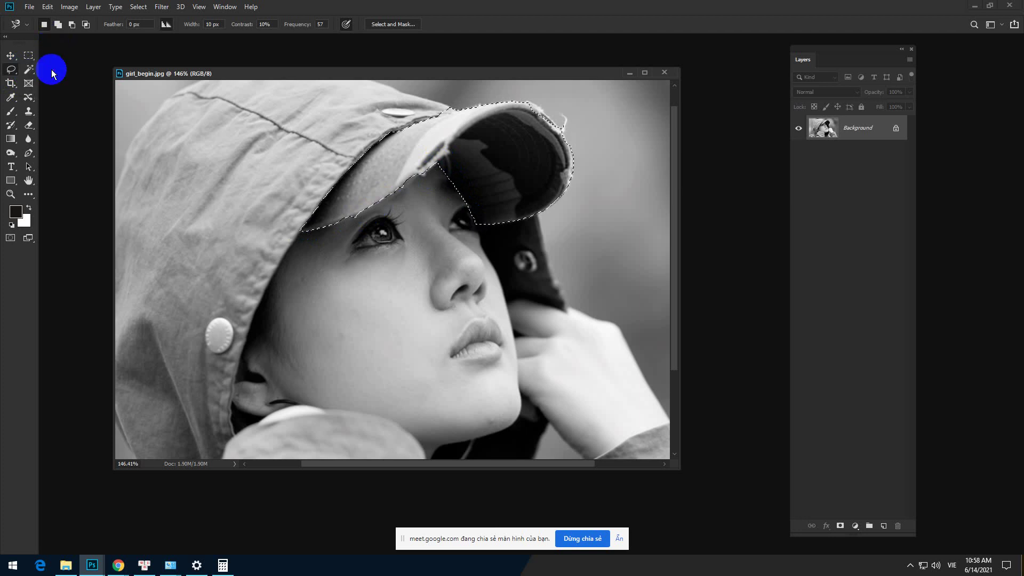
{"action": "left_click", "coordinate": [140, 24]}
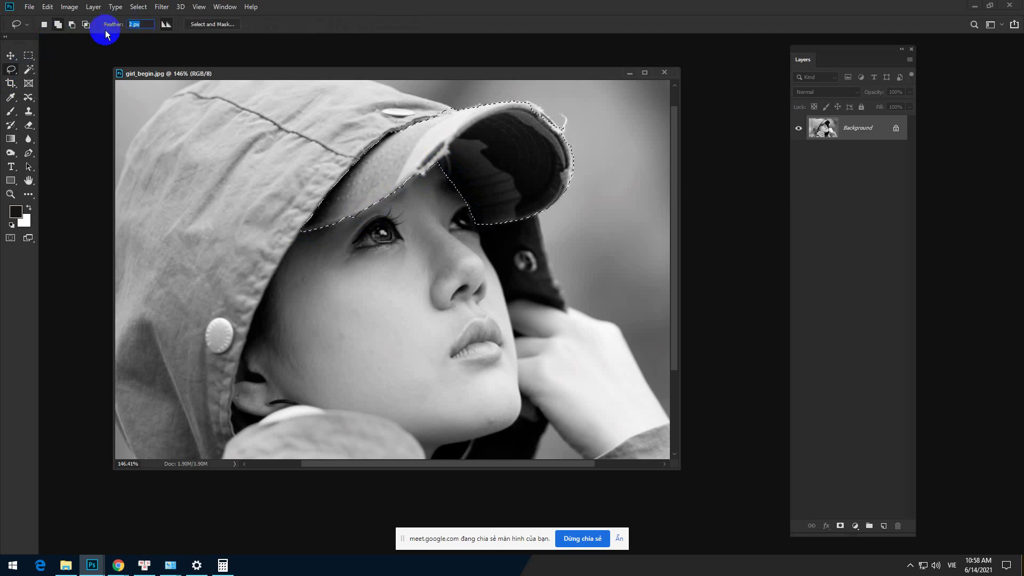
{"action": "type", "text": "0"}
{"action": "key", "text": "Return"}
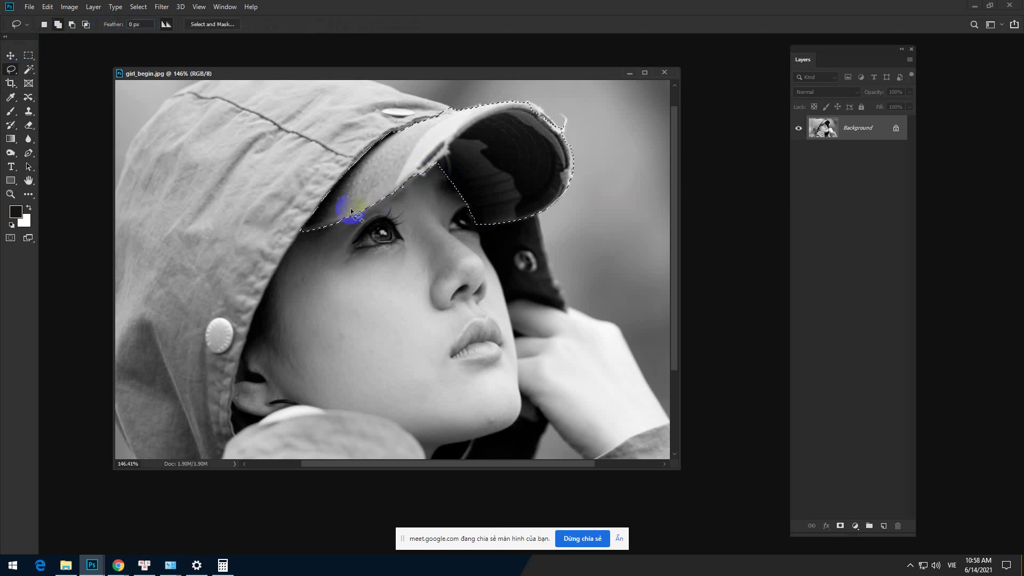
{"action": "scroll", "coordinate": [363, 183], "scroll_direction": "up", "scroll_amount": 8}
{"action": "left_click_drag", "start_coordinate": [375, 123], "coordinate": [267, 306]}
{"action": "scroll", "coordinate": [343, 226], "scroll_direction": "up", "scroll_amount": 4}
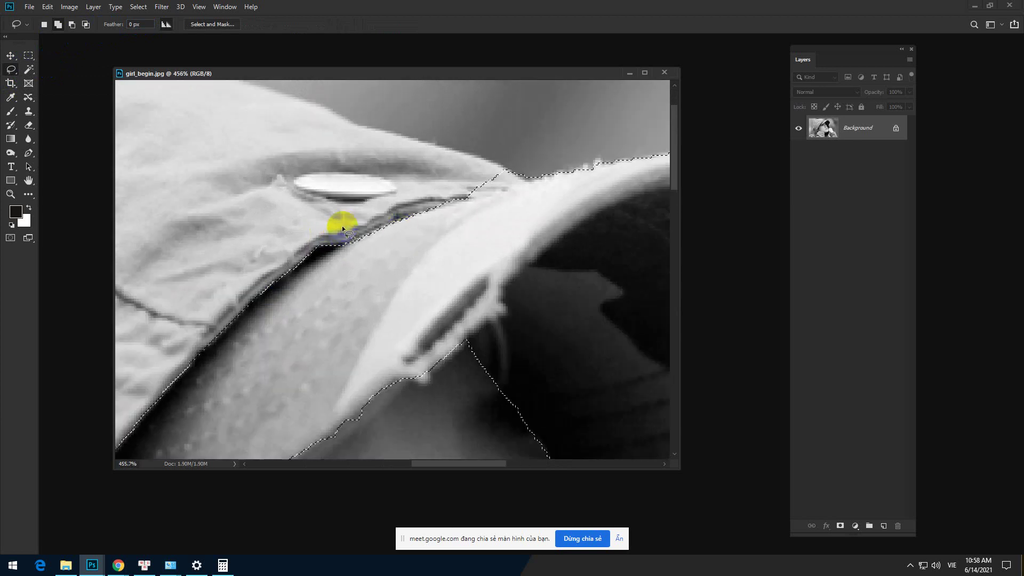
{"action": "mouse_move", "coordinate": [454, 221]}
{"action": "left_mouse_down"}
{"action": "mouse_move", "coordinate": [366, 258]}
{"action": "mouse_move", "coordinate": [344, 246]}
{"action": "mouse_move", "coordinate": [431, 224]}
{"action": "mouse_move", "coordinate": [344, 235]}
{"action": "mouse_move", "coordinate": [346, 244]}
{"action": "mouse_move", "coordinate": [160, 251]}
{"action": "mouse_move", "coordinate": [247, 232]}
{"action": "mouse_move", "coordinate": [263, 214]}
{"action": "mouse_move", "coordinate": [253, 205]}
{"action": "mouse_move", "coordinate": [267, 201]}
{"action": "left_mouse_up"}
{"action": "left_click_drag", "start_coordinate": [421, 229], "coordinate": [370, 221]}
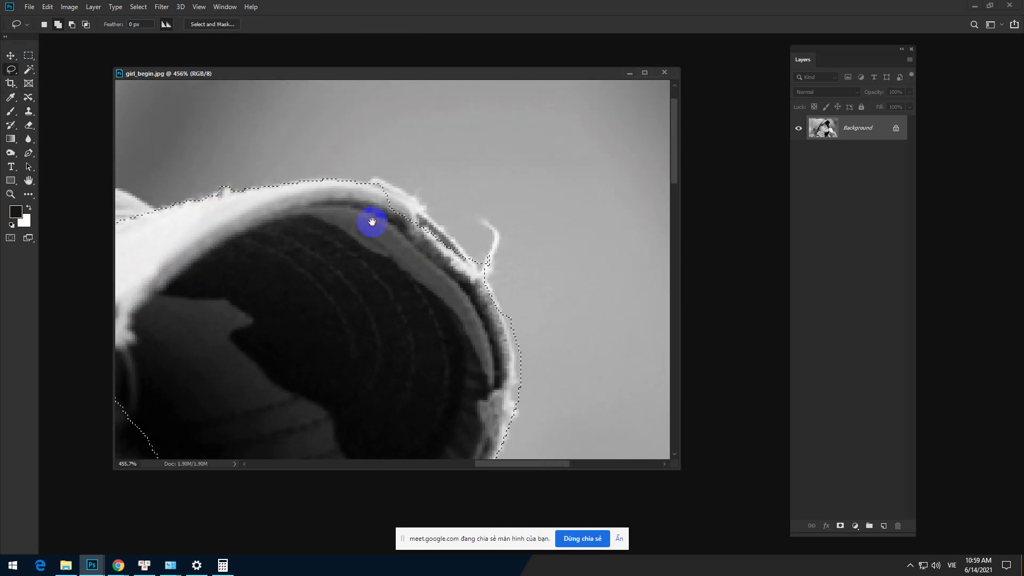
Step: Refine the selection along the brim's outer edge, including the frayed cloth and loose thread and trimming the excess background
{"action": "mouse_move", "coordinate": [373, 176]}
{"action": "left_mouse_down"}
{"action": "mouse_move", "coordinate": [424, 205]}
{"action": "mouse_move", "coordinate": [476, 263]}
{"action": "mouse_move", "coordinate": [491, 238]}
{"action": "mouse_move", "coordinate": [480, 221]}
{"action": "mouse_move", "coordinate": [494, 224]}
{"action": "mouse_move", "coordinate": [500, 243]}
{"action": "mouse_move", "coordinate": [484, 302]}
{"action": "left_mouse_up"}
{"action": "left_click_drag", "start_coordinate": [444, 259], "coordinate": [368, 187]}
{"action": "scroll", "coordinate": [366, 221], "scroll_direction": "down", "scroll_amount": 4}
{"action": "left_click_drag", "start_coordinate": [433, 388], "coordinate": [420, 282]}
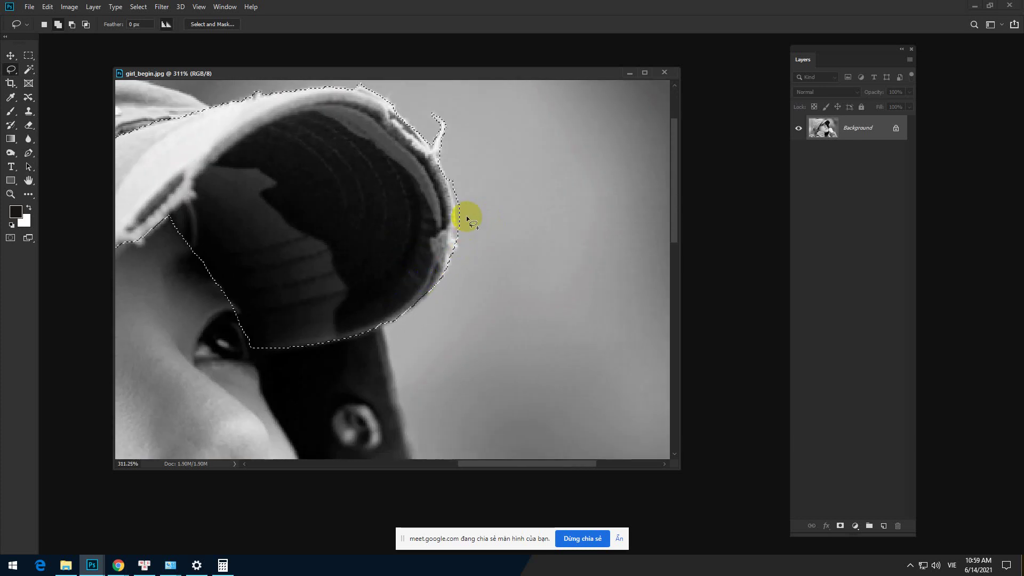
{"action": "scroll", "coordinate": [462, 208], "scroll_direction": "up", "scroll_amount": 2}
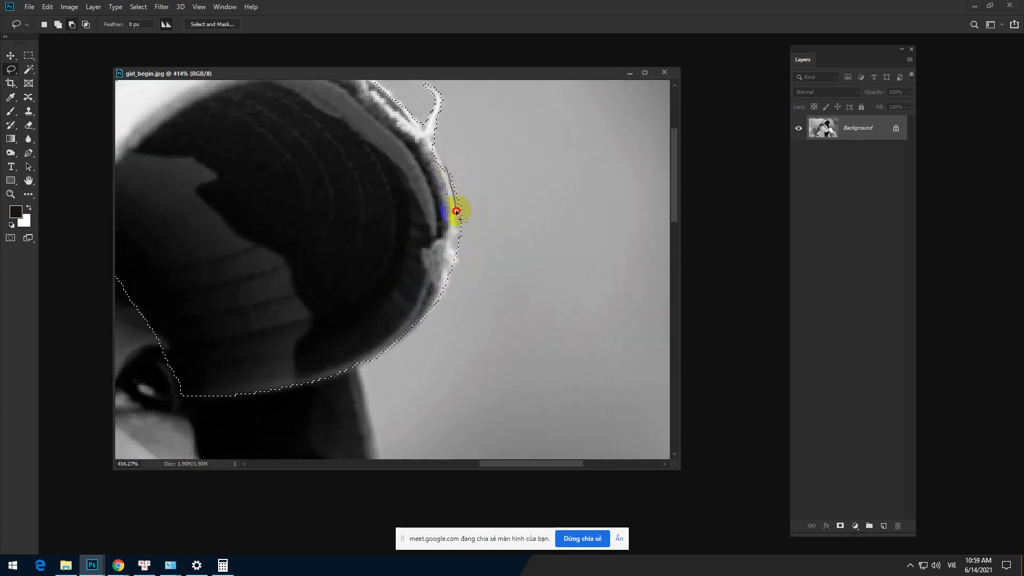
{"action": "mouse_move", "coordinate": [455, 210]}
{"action": "left_mouse_down"}
{"action": "mouse_move", "coordinate": [458, 261]}
{"action": "mouse_move", "coordinate": [469, 255]}
{"action": "mouse_move", "coordinate": [457, 166]}
{"action": "left_mouse_up"}
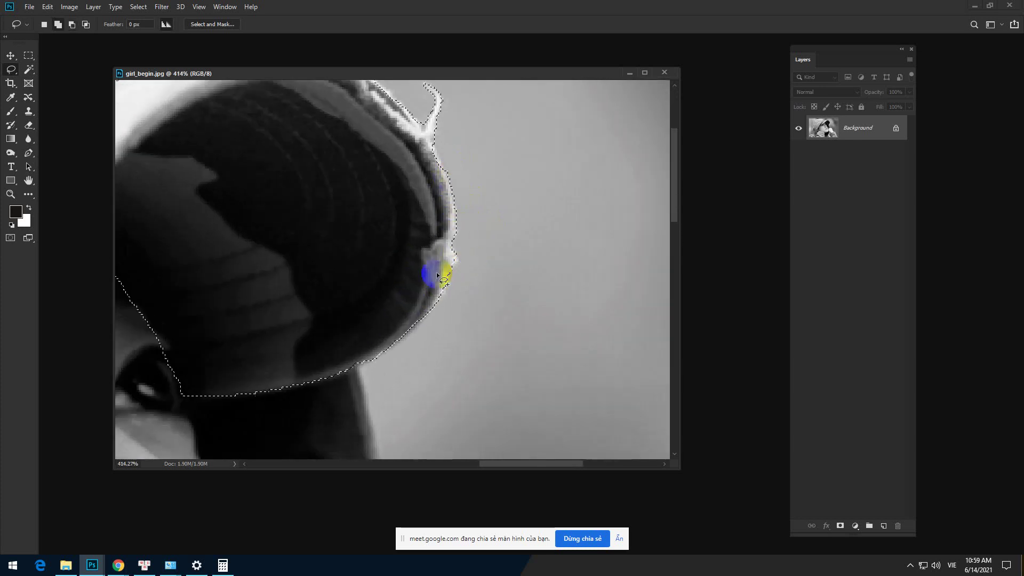
Step: Reshape the selection along the brim's inner edge between the forehead and the far eye into a smooth curve
{"action": "scroll", "coordinate": [437, 275], "scroll_direction": "down", "scroll_amount": 3}
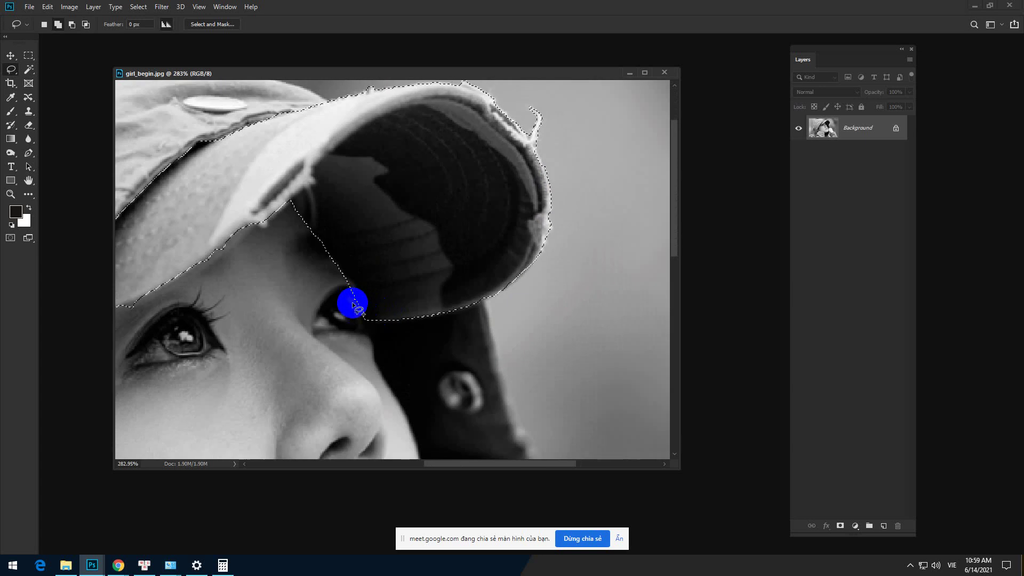
{"action": "left_click_drag", "start_coordinate": [361, 320], "coordinate": [363, 304]}
{"action": "mouse_move", "coordinate": [351, 266]}
{"action": "left_mouse_down"}
{"action": "mouse_move", "coordinate": [324, 219]}
{"action": "mouse_move", "coordinate": [292, 201]}
{"action": "left_mouse_up"}
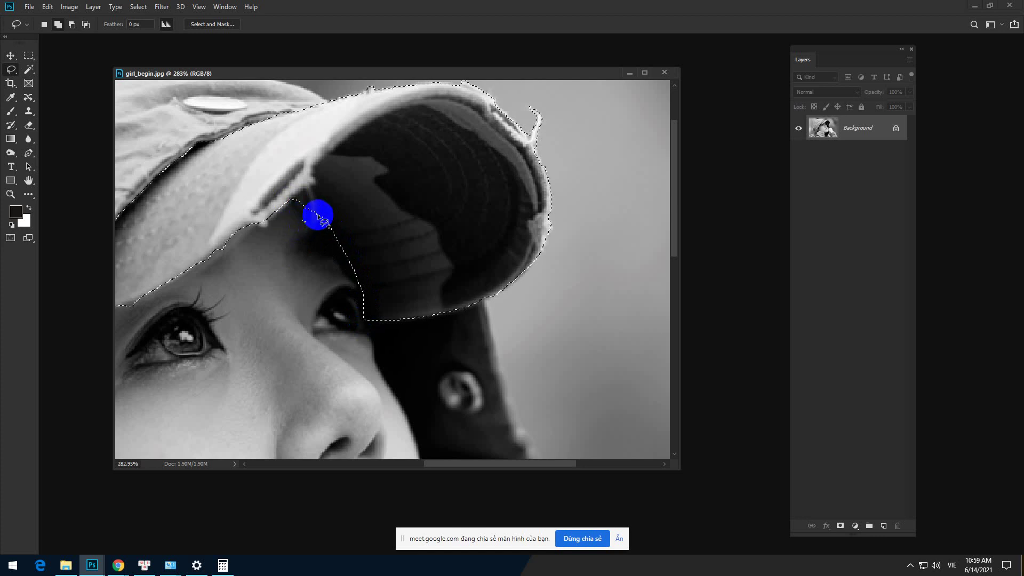
{"action": "mouse_move", "coordinate": [304, 220]}
{"action": "left_mouse_down"}
{"action": "mouse_move", "coordinate": [297, 201]}
{"action": "mouse_move", "coordinate": [279, 213]}
{"action": "mouse_move", "coordinate": [286, 222]}
{"action": "mouse_move", "coordinate": [311, 215]}
{"action": "mouse_move", "coordinate": [288, 229]}
{"action": "mouse_move", "coordinate": [349, 267]}
{"action": "mouse_move", "coordinate": [361, 309]}
{"action": "mouse_move", "coordinate": [351, 273]}
{"action": "left_mouse_up"}
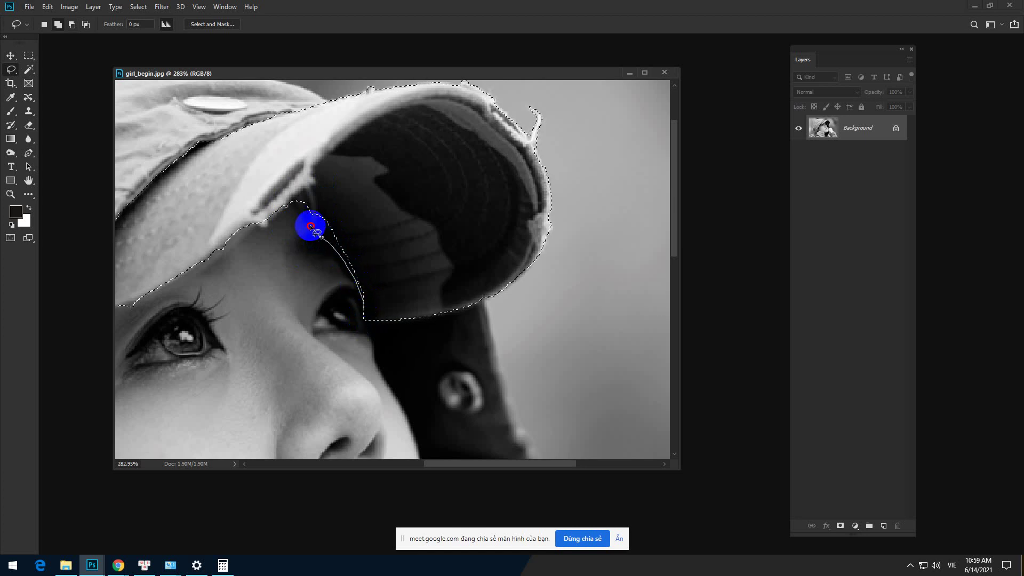
{"action": "left_click_drag", "start_coordinate": [283, 181], "coordinate": [372, 215]}
Step: Refine the selection along the brim's lower edge above the near eye, down to the hood
{"action": "scroll", "coordinate": [350, 245], "scroll_direction": "down", "scroll_amount": 2}
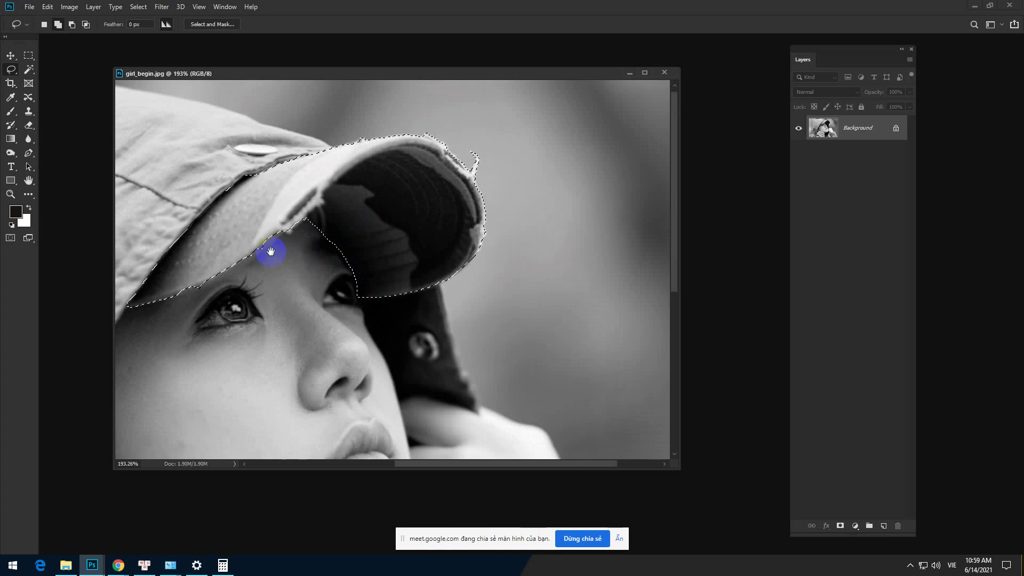
{"action": "scroll", "coordinate": [328, 241], "scroll_direction": "up", "scroll_amount": 1}
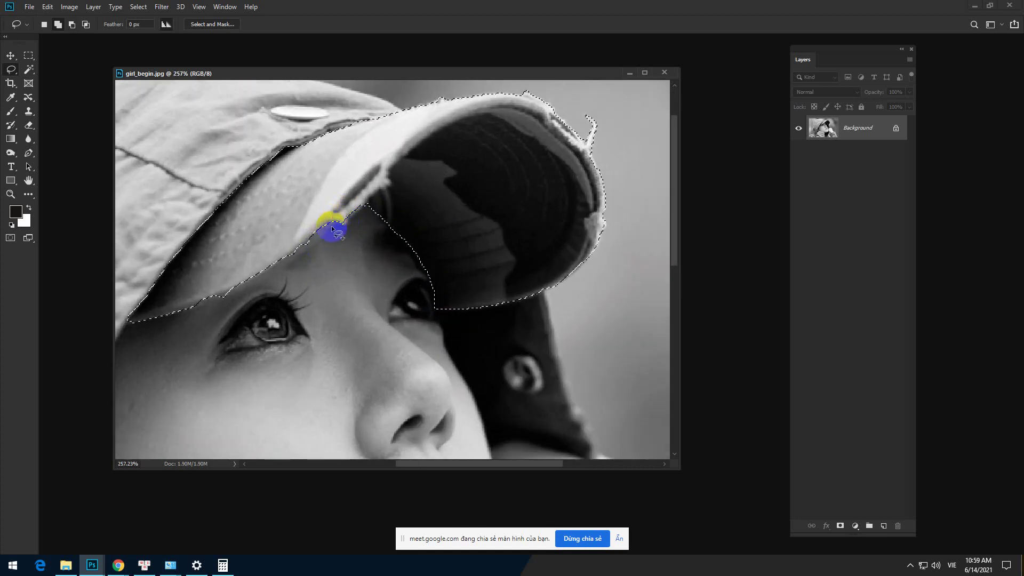
{"action": "mouse_move", "coordinate": [336, 215]}
{"action": "left_mouse_down"}
{"action": "mouse_move", "coordinate": [293, 258]}
{"action": "mouse_move", "coordinate": [268, 231]}
{"action": "left_mouse_up"}
{"action": "left_click_drag", "start_coordinate": [187, 278], "coordinate": [315, 238]}
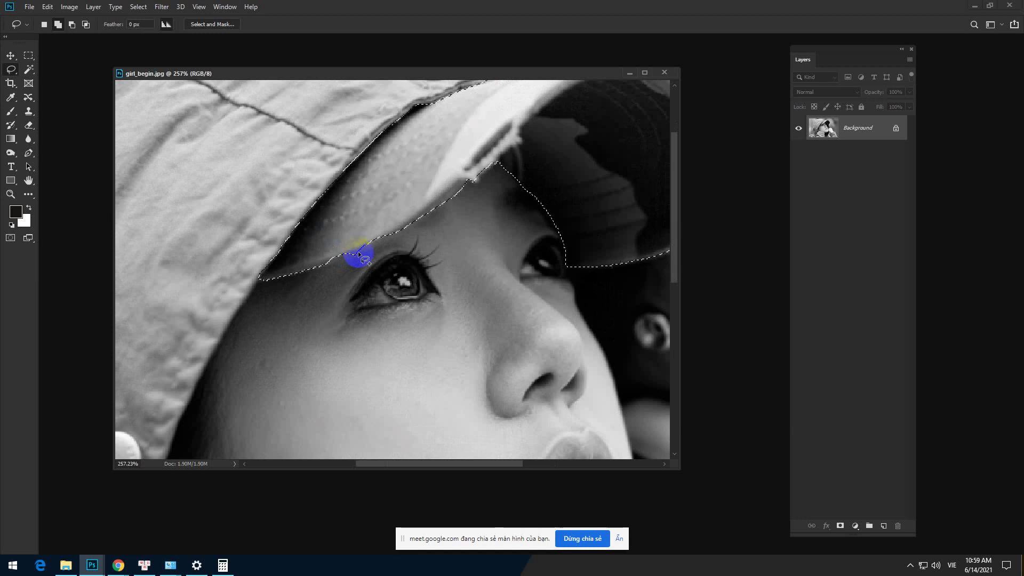
{"action": "key", "text": "alt"}
{"action": "left_click_drag", "start_coordinate": [347, 262], "coordinate": [279, 284]}
{"action": "scroll", "coordinate": [283, 280], "scroll_direction": "down", "scroll_amount": 9}
{"action": "scroll", "coordinate": [399, 254], "scroll_direction": "down", "scroll_amount": 2}
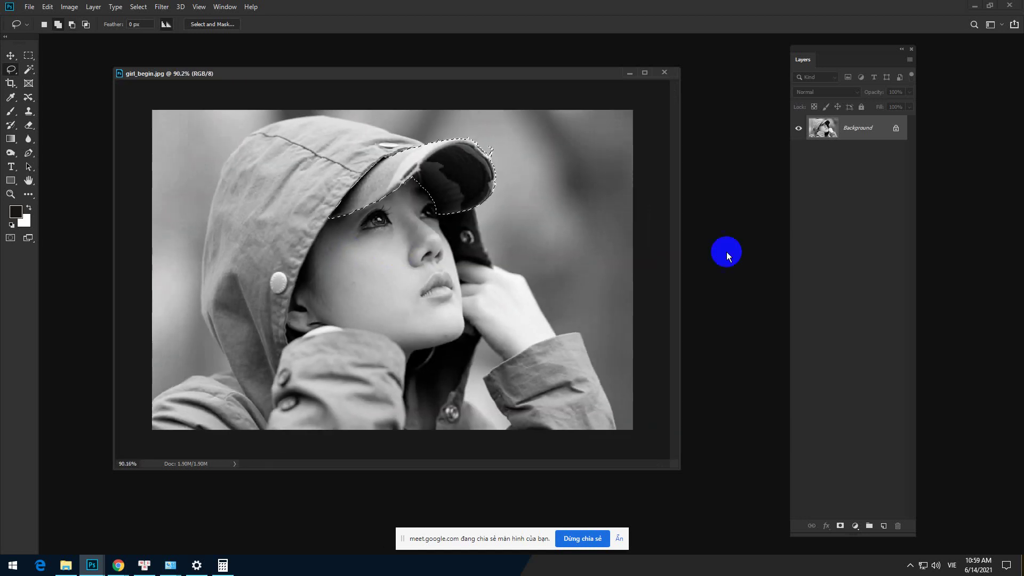
Step: Copy the selected cap brim to a new layer and name it "non"
{"action": "key", "text": "ctrl+j"}
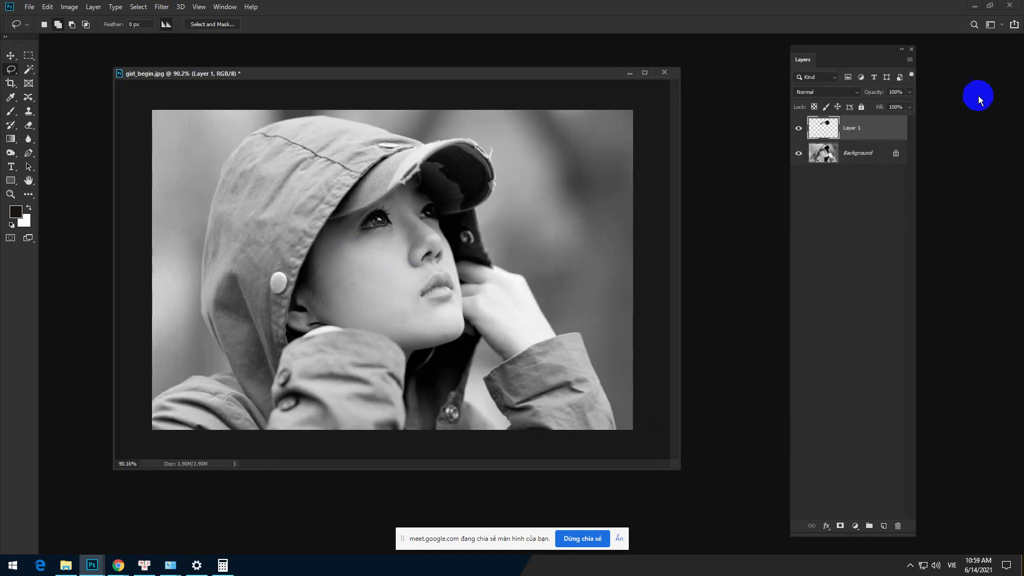
{"action": "double_click", "coordinate": [851, 128]}
{"action": "type", "text": "non"}
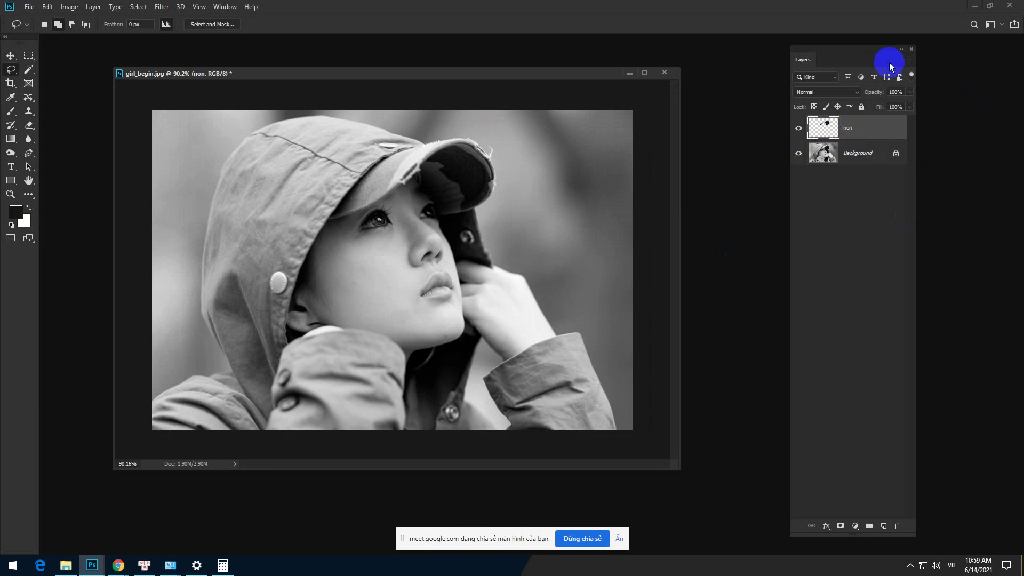
Step: Colorize the brim layer blue using Hue/Saturation with hue 224, saturation 28 and lightness -12
{"action": "left_click", "coordinate": [15, 212]}
{"action": "left_click", "coordinate": [984, 131]}
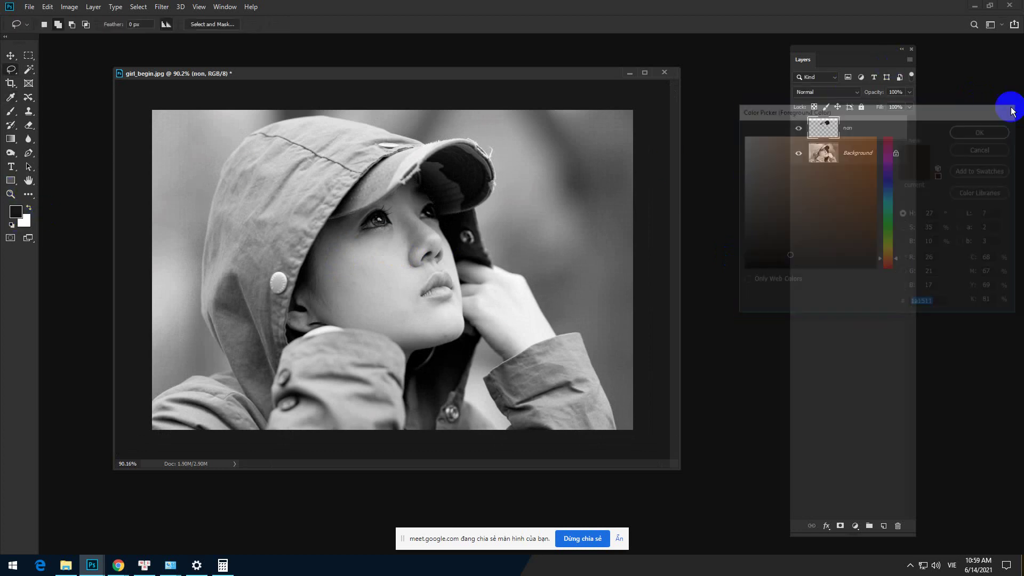
{"action": "key", "text": "ctrl+u"}
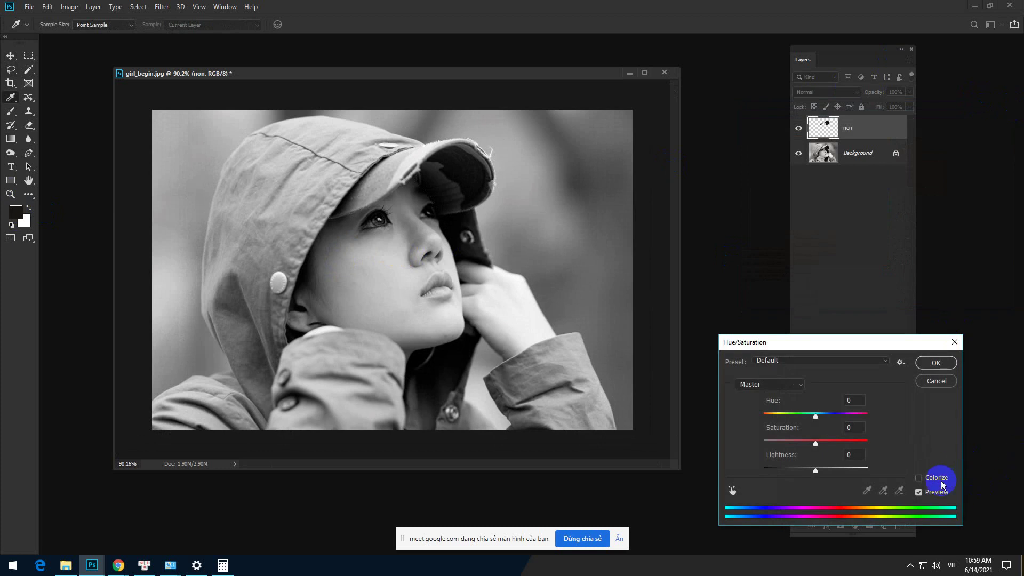
{"action": "left_click", "coordinate": [933, 476]}
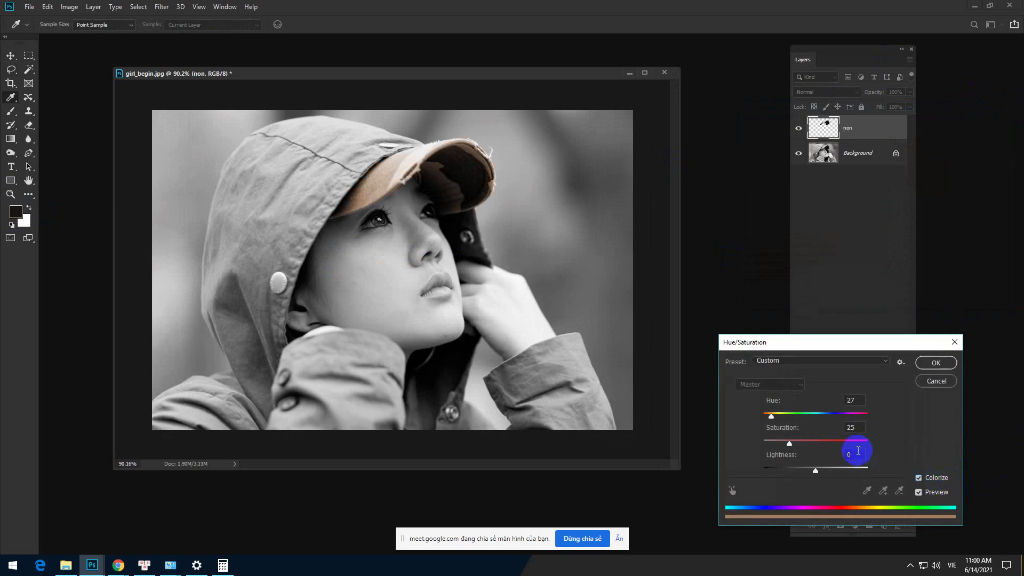
{"action": "left_click_drag", "start_coordinate": [776, 417], "coordinate": [832, 418]}
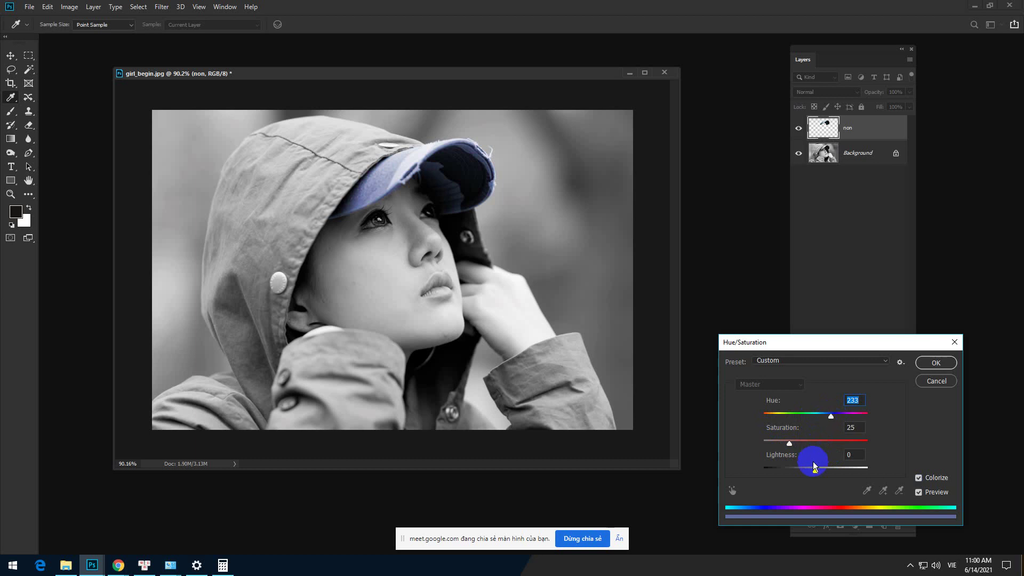
{"action": "mouse_move", "coordinate": [815, 470]}
{"action": "left_mouse_down"}
{"action": "mouse_move", "coordinate": [797, 443]}
{"action": "mouse_move", "coordinate": [786, 444]}
{"action": "mouse_move", "coordinate": [806, 471]}
{"action": "left_mouse_up"}
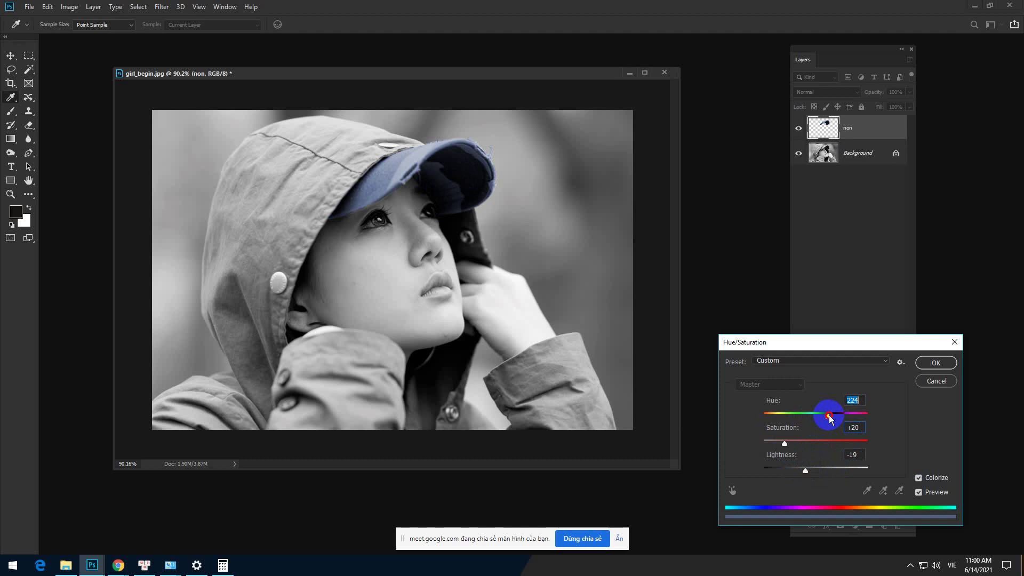
{"action": "left_click_drag", "start_coordinate": [805, 471], "coordinate": [794, 447]}
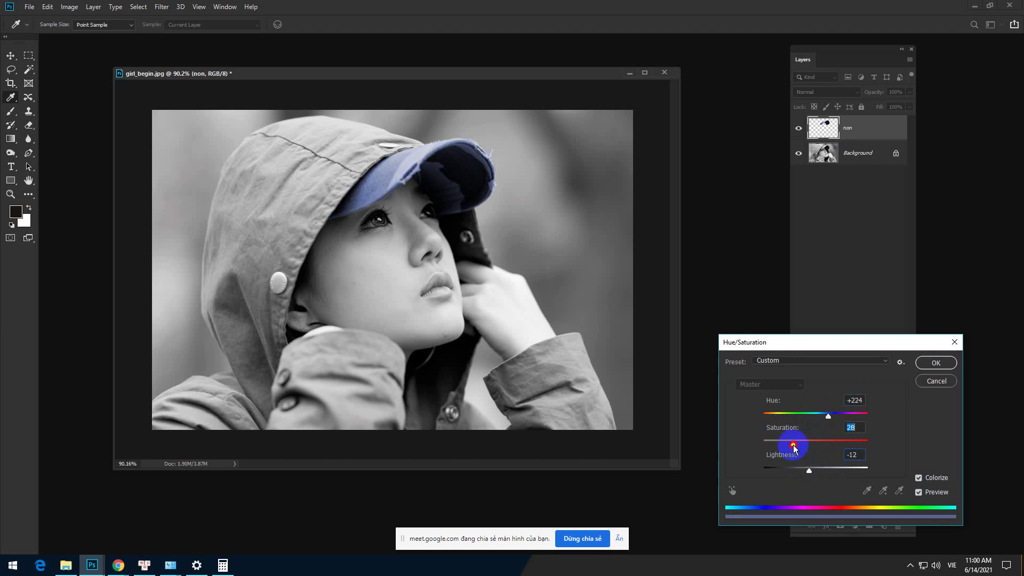
{"action": "left_click", "coordinate": [933, 364]}
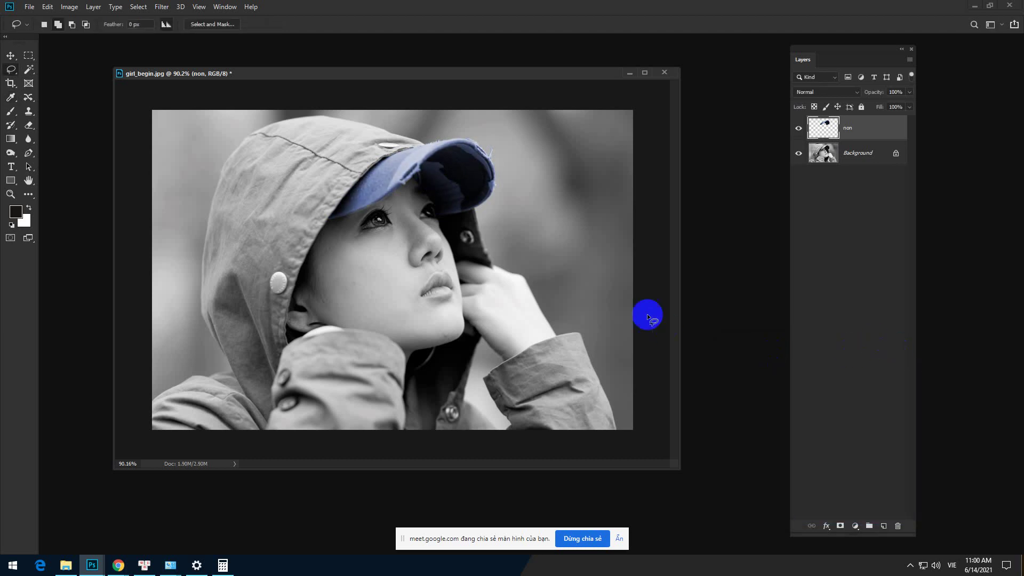
Step: Select the hooded jacket and raised hand on the Background layer with the Magnetic Lasso, leaving out the face and cap brim
{"action": "left_click", "coordinate": [856, 152]}
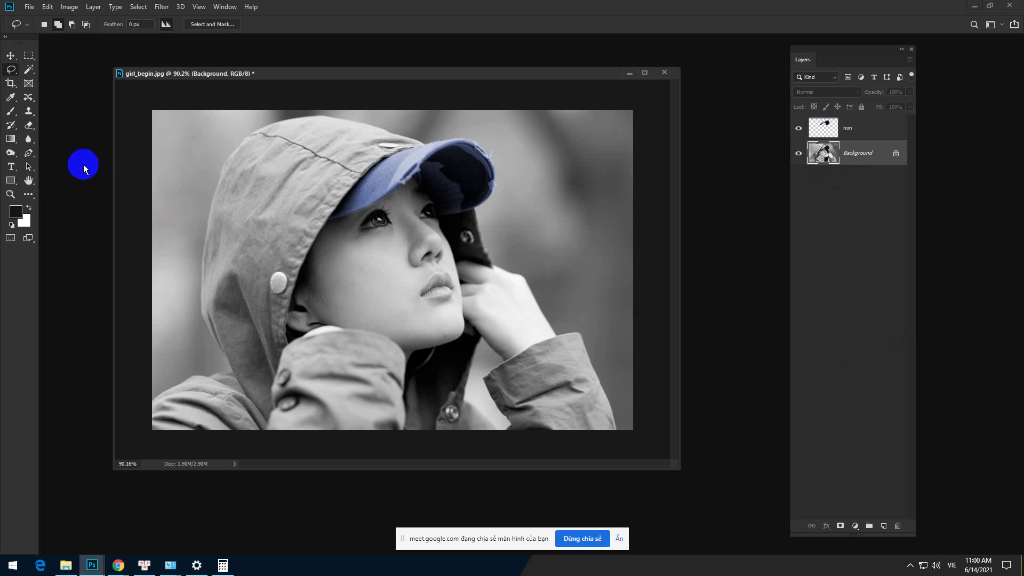
{"action": "left_click", "coordinate": [28, 70]}
{"action": "left_click", "coordinate": [11, 70]}
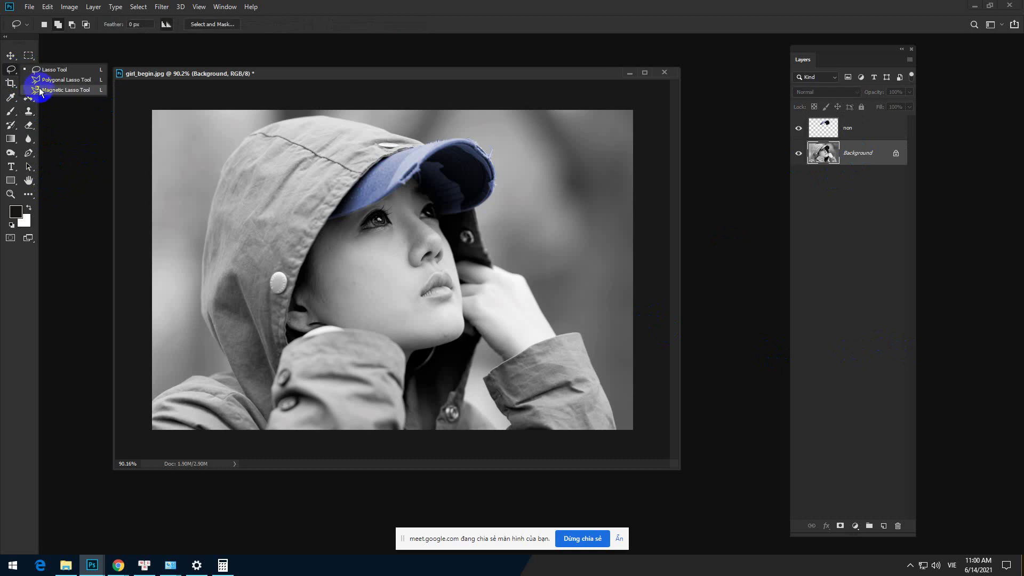
{"action": "left_click", "coordinate": [46, 92]}
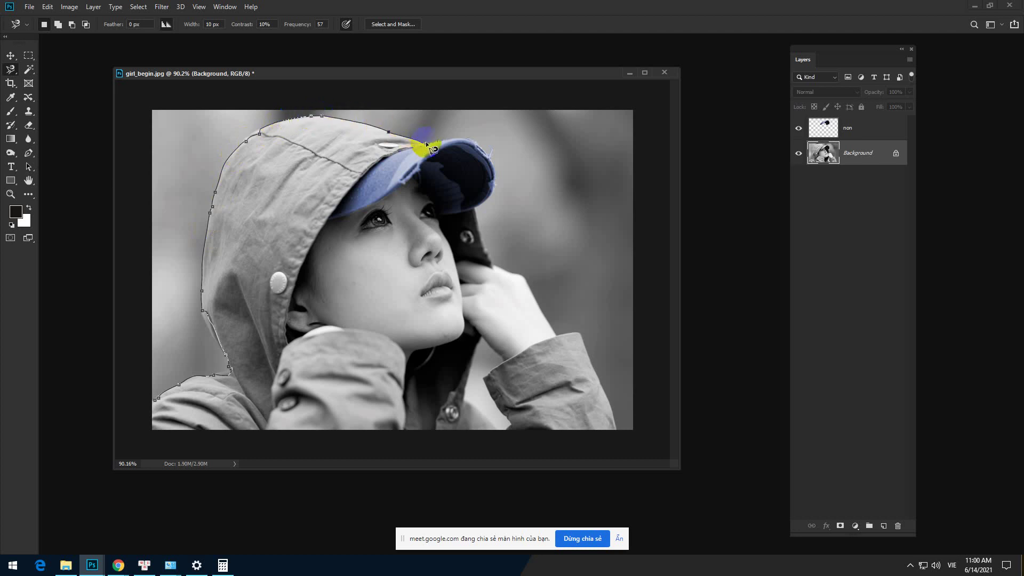
{"action": "mouse_move", "coordinate": [427, 143]}
{"action": "left_mouse_down"}
{"action": "mouse_move", "coordinate": [377, 161]}
{"action": "mouse_move", "coordinate": [305, 259]}
{"action": "mouse_move", "coordinate": [287, 346]}
{"action": "mouse_move", "coordinate": [332, 324]}
{"action": "mouse_move", "coordinate": [357, 331]}
{"action": "left_mouse_up"}
{"action": "mouse_move", "coordinate": [406, 362]}
{"action": "left_mouse_down"}
{"action": "mouse_move", "coordinate": [405, 386]}
{"action": "mouse_move", "coordinate": [413, 355]}
{"action": "mouse_move", "coordinate": [464, 332]}
{"action": "left_mouse_up"}
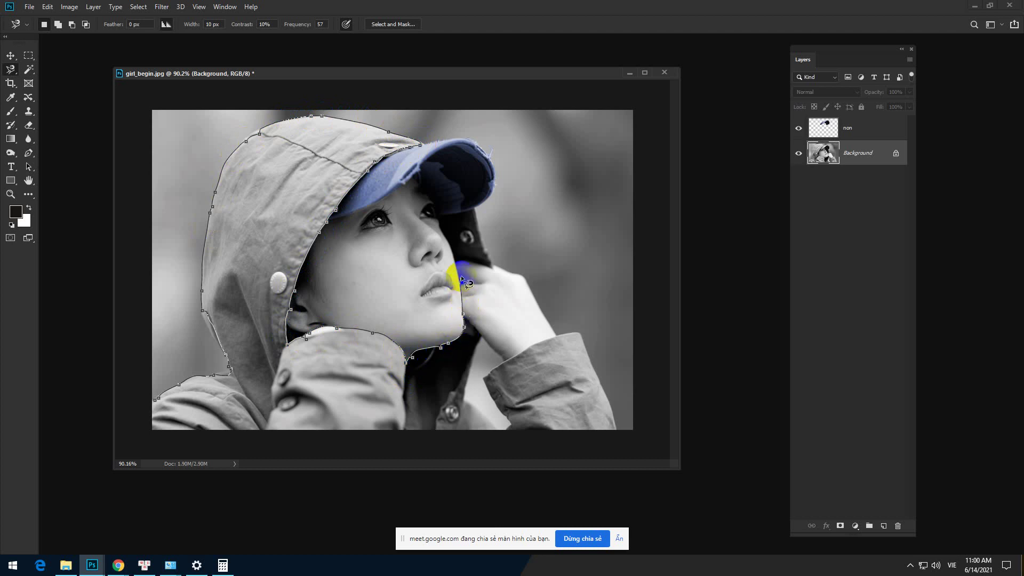
{"action": "mouse_move", "coordinate": [462, 278]}
{"action": "left_mouse_down"}
{"action": "mouse_move", "coordinate": [439, 216]}
{"action": "mouse_move", "coordinate": [476, 211]}
{"action": "mouse_move", "coordinate": [494, 269]}
{"action": "mouse_move", "coordinate": [523, 279]}
{"action": "mouse_move", "coordinate": [559, 339]}
{"action": "mouse_move", "coordinate": [579, 333]}
{"action": "mouse_move", "coordinate": [619, 431]}
{"action": "mouse_move", "coordinate": [556, 440]}
{"action": "mouse_move", "coordinate": [153, 430]}
{"action": "mouse_move", "coordinate": [152, 403]}
{"action": "left_mouse_up"}
{"action": "left_click", "coordinate": [153, 402]}
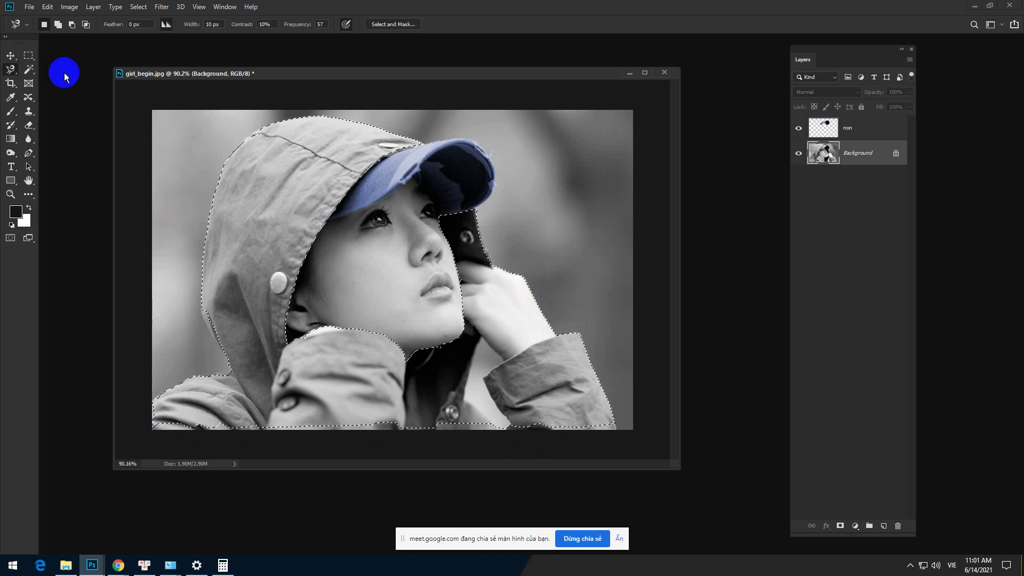
Step: Add the missed strip of jacket along the photo's bottom edge to the selection with the Lasso
{"action": "left_click_drag", "start_coordinate": [11, 69], "coordinate": [48, 70]}
{"action": "left_click", "coordinate": [48, 69]}
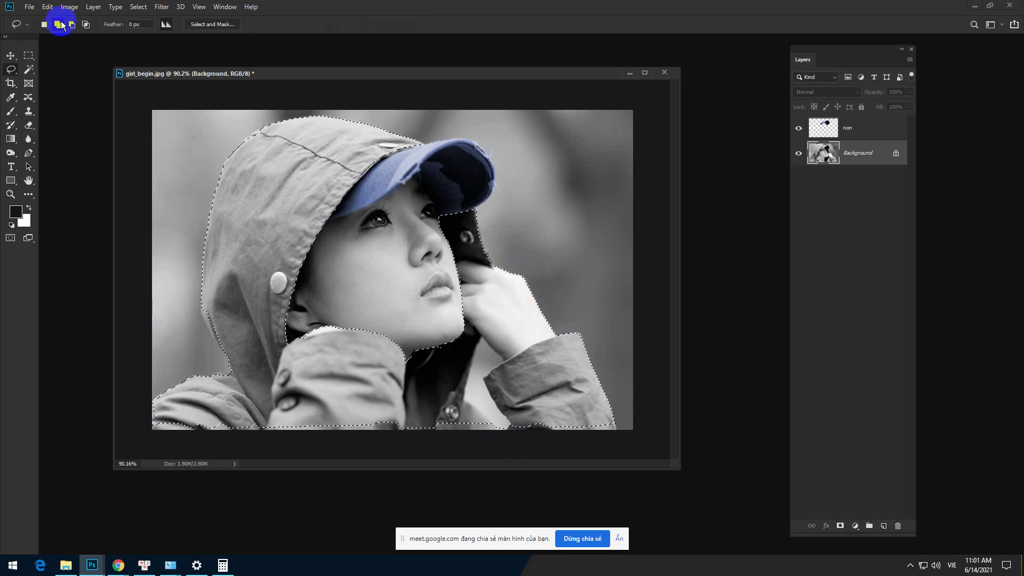
{"action": "mouse_move", "coordinate": [145, 439]}
{"action": "left_mouse_down"}
{"action": "mouse_move", "coordinate": [152, 403]}
{"action": "mouse_move", "coordinate": [146, 414]}
{"action": "mouse_move", "coordinate": [288, 455]}
{"action": "mouse_move", "coordinate": [597, 450]}
{"action": "mouse_move", "coordinate": [614, 430]}
{"action": "mouse_move", "coordinate": [224, 406]}
{"action": "mouse_move", "coordinate": [155, 420]}
{"action": "mouse_move", "coordinate": [236, 395]}
{"action": "left_mouse_up"}
Step: Refine the selection along the hood's outer edge with the Lasso, including the corner where the hood meets the shoulder
{"action": "scroll", "coordinate": [172, 302], "scroll_direction": "up", "scroll_amount": 8}
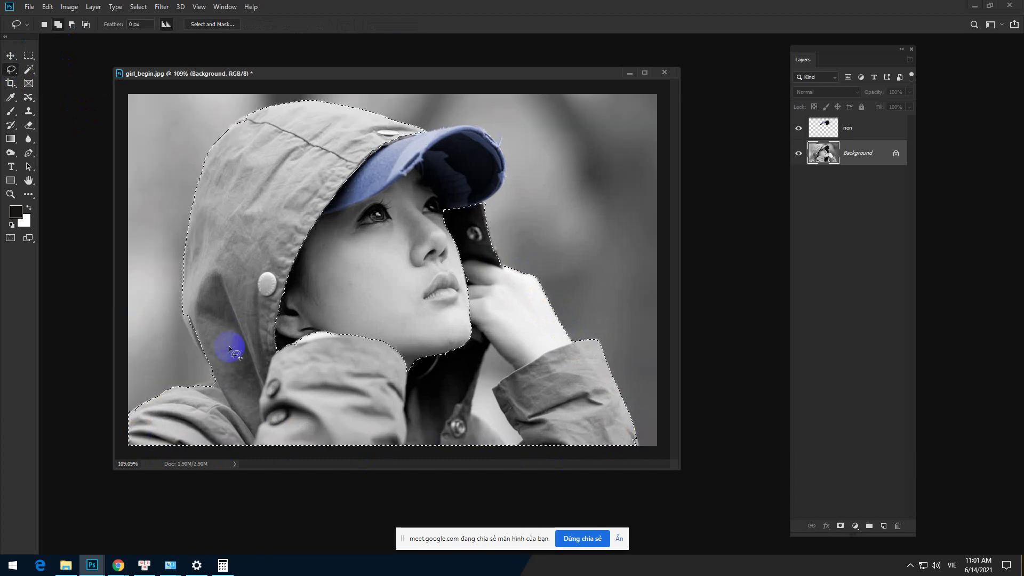
{"action": "left_click_drag", "start_coordinate": [156, 300], "coordinate": [153, 300]}
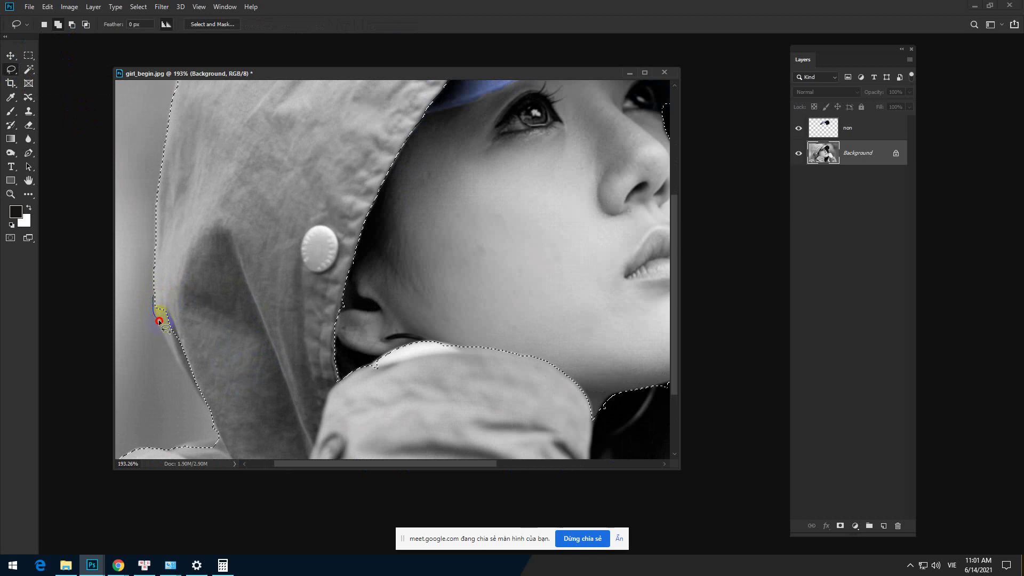
{"action": "mouse_move", "coordinate": [196, 394]}
{"action": "left_mouse_down"}
{"action": "mouse_move", "coordinate": [170, 276]}
{"action": "mouse_move", "coordinate": [158, 318]}
{"action": "left_mouse_up"}
{"action": "scroll", "coordinate": [155, 316], "scroll_direction": "up", "scroll_amount": 3}
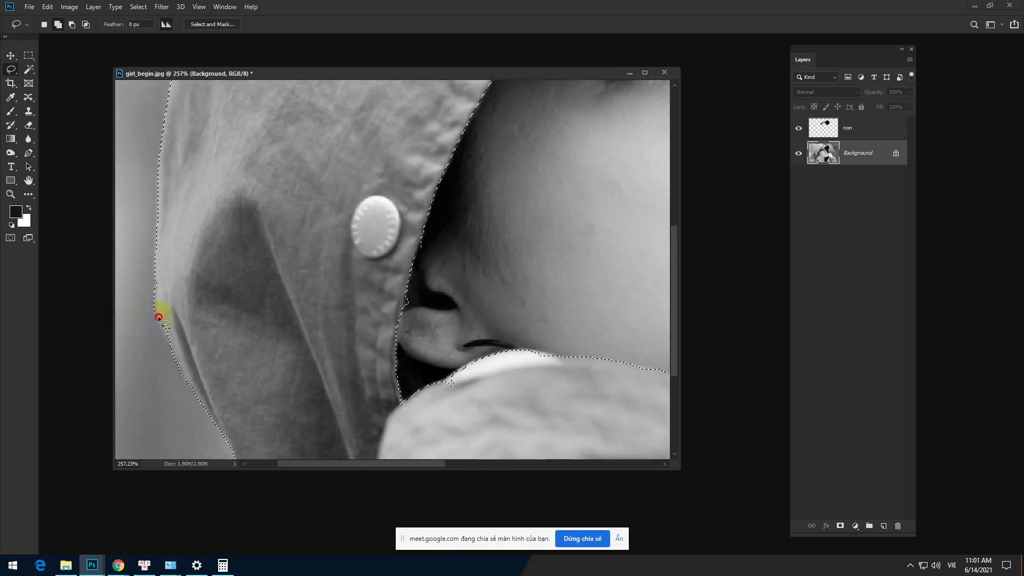
{"action": "scroll", "coordinate": [182, 323], "scroll_direction": "down", "scroll_amount": 5}
{"action": "scroll", "coordinate": [209, 427], "scroll_direction": "up", "scroll_amount": 4}
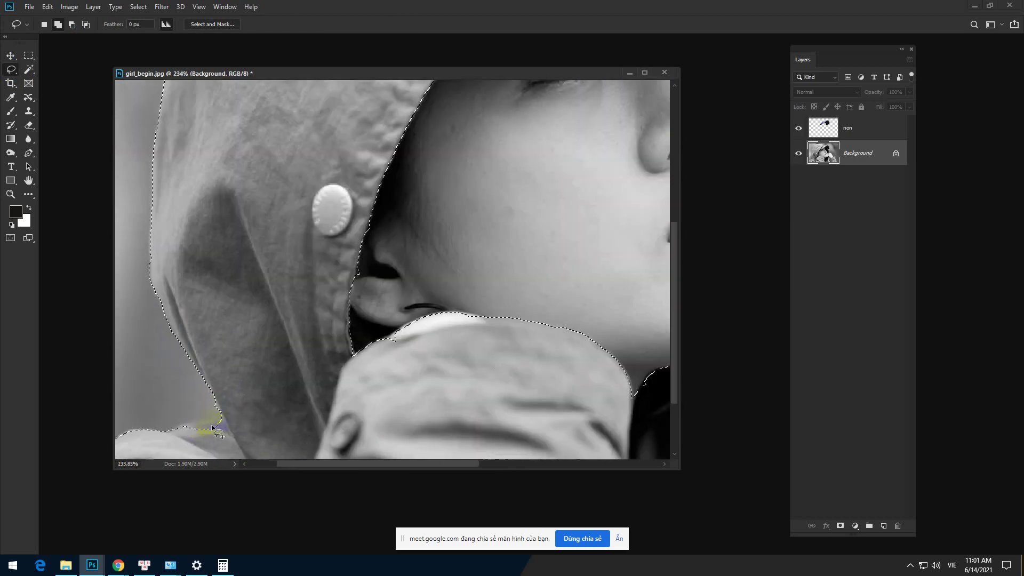
{"action": "mouse_move", "coordinate": [211, 428]}
{"action": "left_mouse_down"}
{"action": "mouse_move", "coordinate": [245, 402]}
{"action": "mouse_move", "coordinate": [312, 440]}
{"action": "mouse_move", "coordinate": [266, 390]}
{"action": "left_mouse_up"}
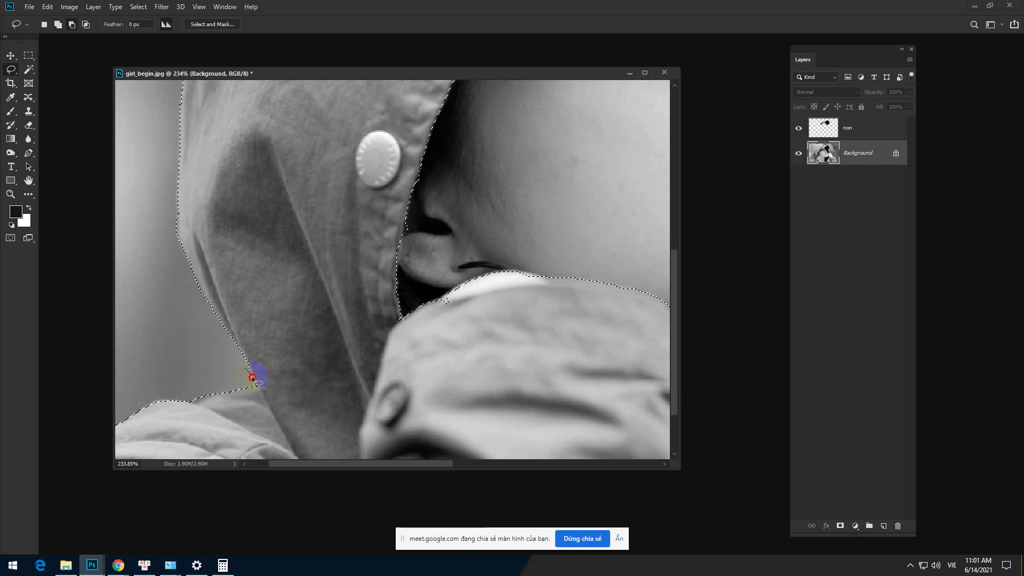
{"action": "scroll", "coordinate": [237, 386], "scroll_direction": "down", "scroll_amount": 5}
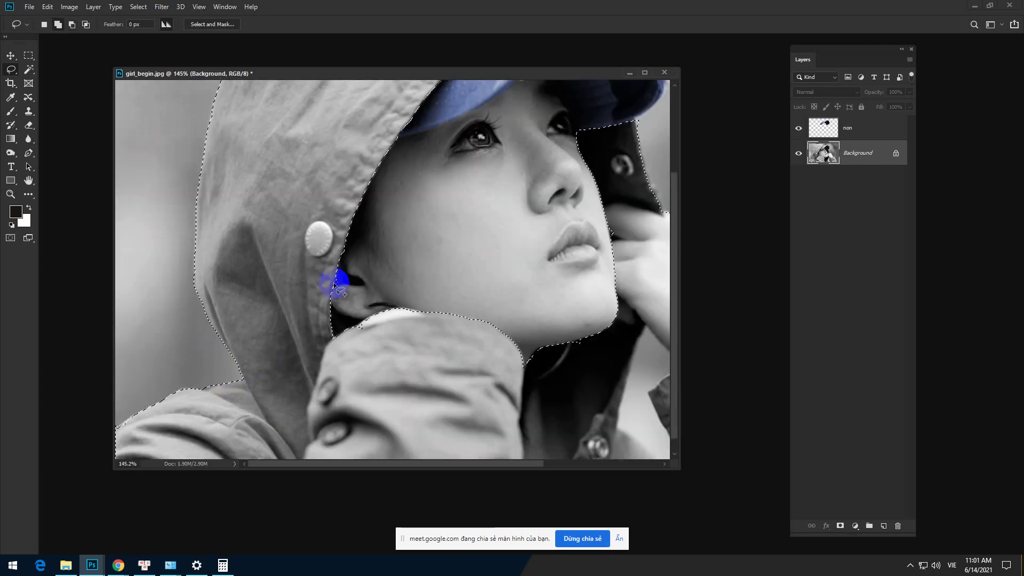
Step: Refine the selection with the Lasso along the near sleeve's upper edge and the dark collar beneath the chin
{"action": "scroll", "coordinate": [356, 323], "scroll_direction": "up", "scroll_amount": 3}
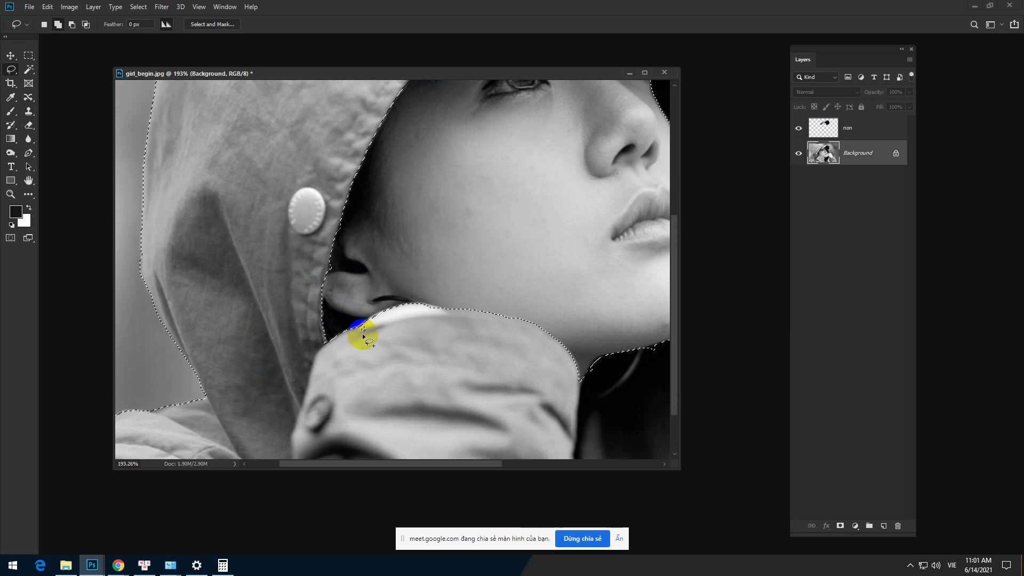
{"action": "left_click_drag", "start_coordinate": [363, 329], "coordinate": [357, 331]}
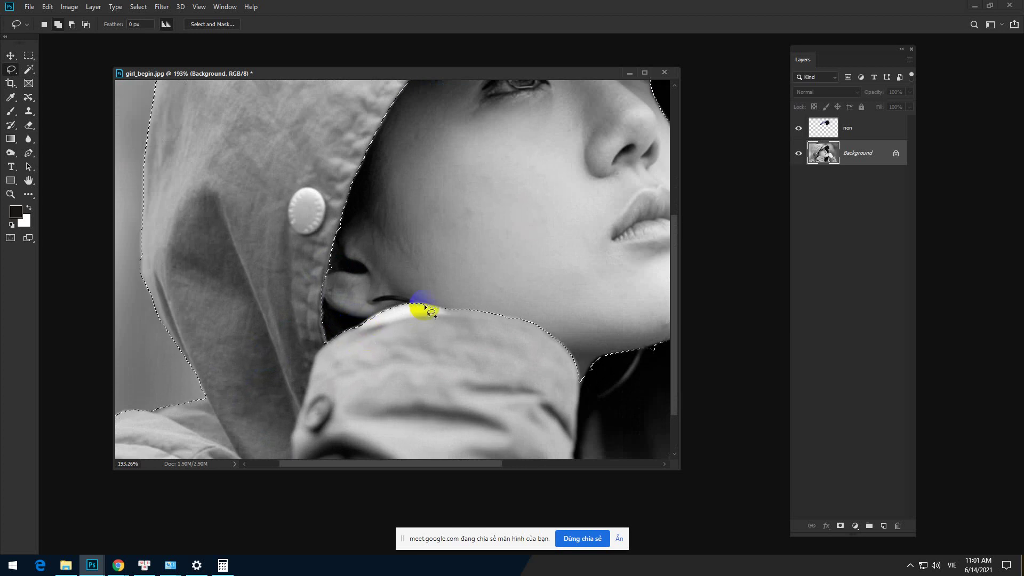
{"action": "left_click_drag", "start_coordinate": [538, 404], "coordinate": [382, 389]}
{"action": "scroll", "coordinate": [523, 342], "scroll_direction": "up", "scroll_amount": 3}
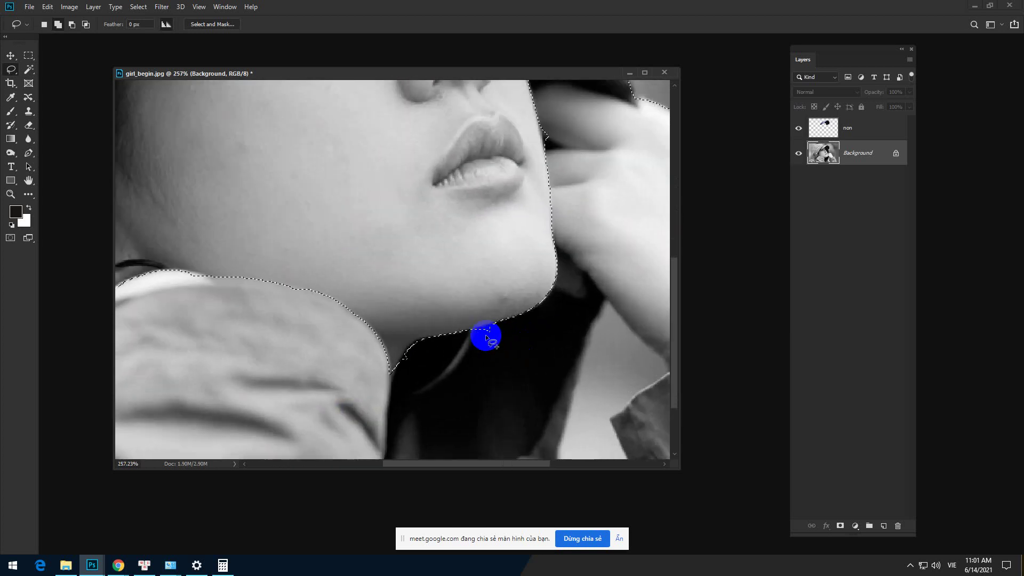
{"action": "mouse_move", "coordinate": [492, 334]}
{"action": "left_mouse_down"}
{"action": "mouse_move", "coordinate": [475, 348]}
{"action": "mouse_move", "coordinate": [421, 348]}
{"action": "left_mouse_up"}
{"action": "scroll", "coordinate": [441, 378], "scroll_direction": "down", "scroll_amount": 2}
Step: Add the missed strip of hood edge just above the blue cap brim to the selection
{"action": "mouse_move", "coordinate": [420, 392]}
{"action": "left_mouse_down"}
{"action": "mouse_move", "coordinate": [440, 378]}
{"action": "mouse_move", "coordinate": [389, 206]}
{"action": "mouse_move", "coordinate": [443, 158]}
{"action": "mouse_move", "coordinate": [426, 109]}
{"action": "mouse_move", "coordinate": [434, 103]}
{"action": "mouse_move", "coordinate": [453, 172]}
{"action": "mouse_move", "coordinate": [453, 155]}
{"action": "mouse_move", "coordinate": [473, 164]}
{"action": "mouse_move", "coordinate": [405, 183]}
{"action": "mouse_move", "coordinate": [342, 217]}
{"action": "mouse_move", "coordinate": [320, 214]}
{"action": "left_mouse_up"}
{"action": "scroll", "coordinate": [426, 108], "scroll_direction": "up", "scroll_amount": 4}
{"action": "left_click", "coordinate": [302, 232]}
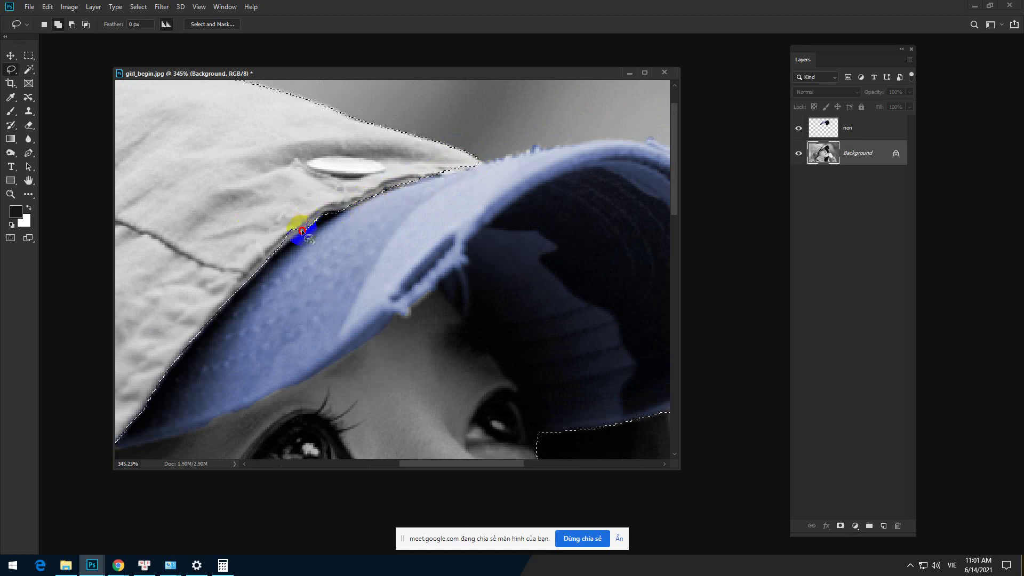
{"action": "left_click_drag", "start_coordinate": [267, 256], "coordinate": [267, 253]}
{"action": "scroll", "coordinate": [261, 288], "scroll_direction": "down", "scroll_amount": 10}
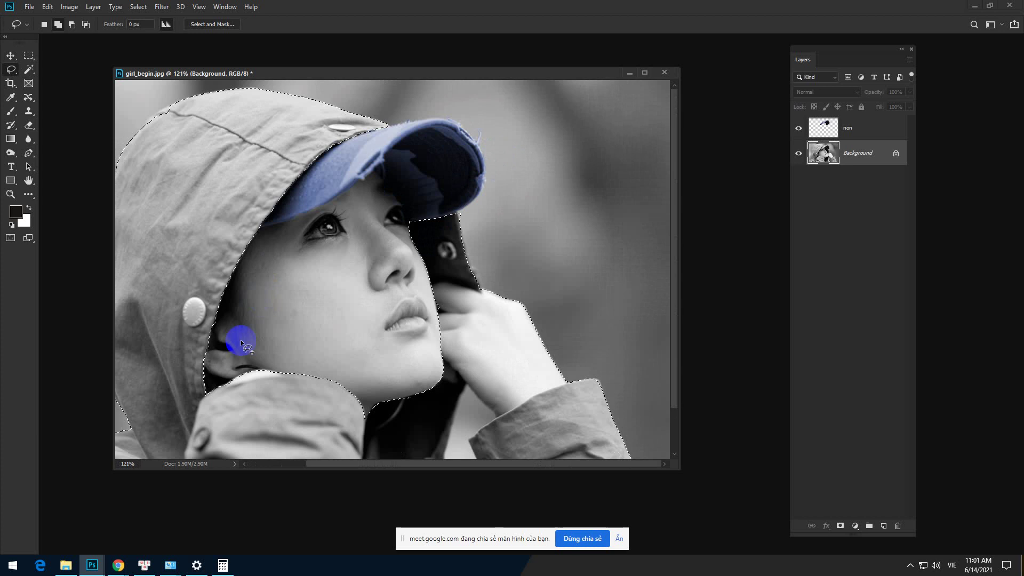
Step: Subtract the raised hand from the jacket selection with the Lasso, tracing from the hood lining down to the sleeve cuff
{"action": "mouse_move", "coordinate": [225, 385]}
{"action": "left_mouse_down"}
{"action": "mouse_move", "coordinate": [235, 344]}
{"action": "mouse_move", "coordinate": [223, 310]}
{"action": "left_mouse_up"}
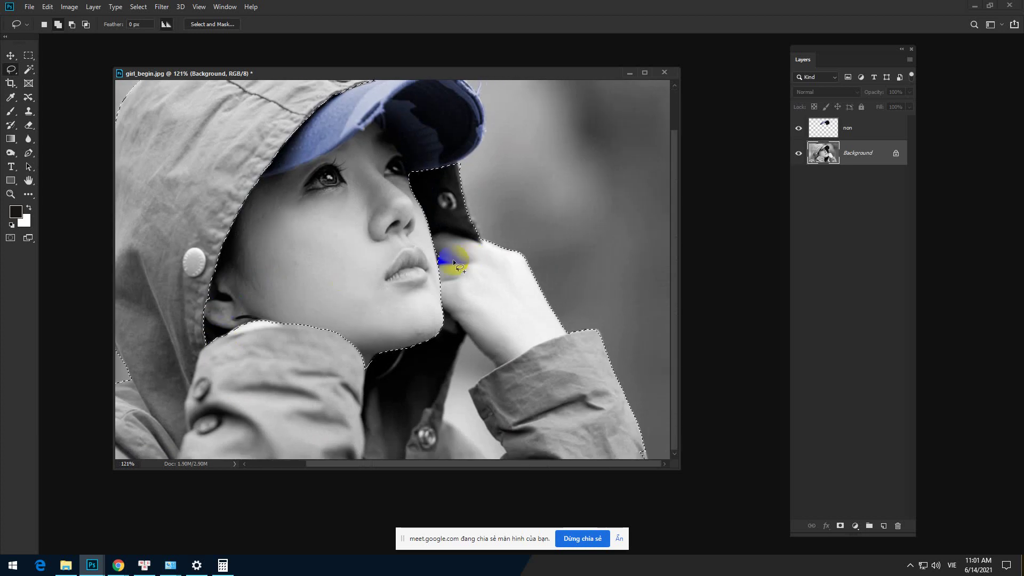
{"action": "scroll", "coordinate": [453, 259], "scroll_direction": "up", "scroll_amount": 3}
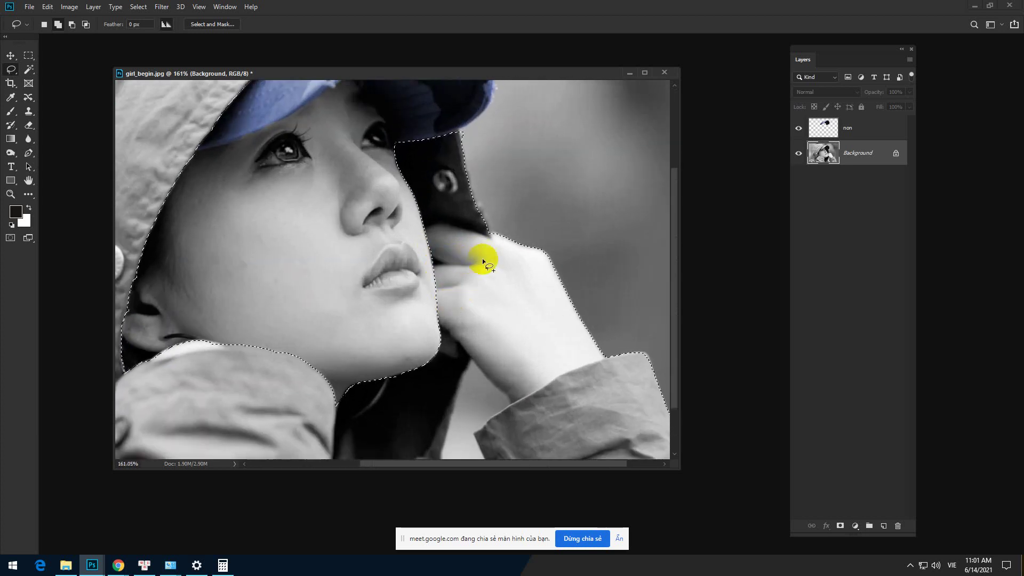
{"action": "scroll", "coordinate": [485, 256], "scroll_direction": "down", "scroll_amount": 3}
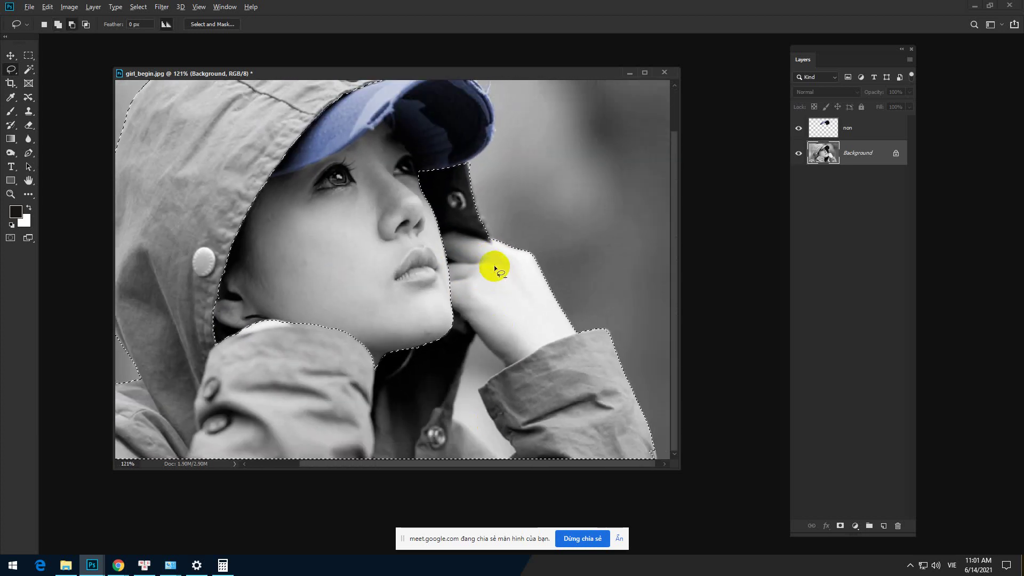
{"action": "key", "text": "alt"}
{"action": "left_click_drag", "start_coordinate": [488, 240], "coordinate": [443, 240]}
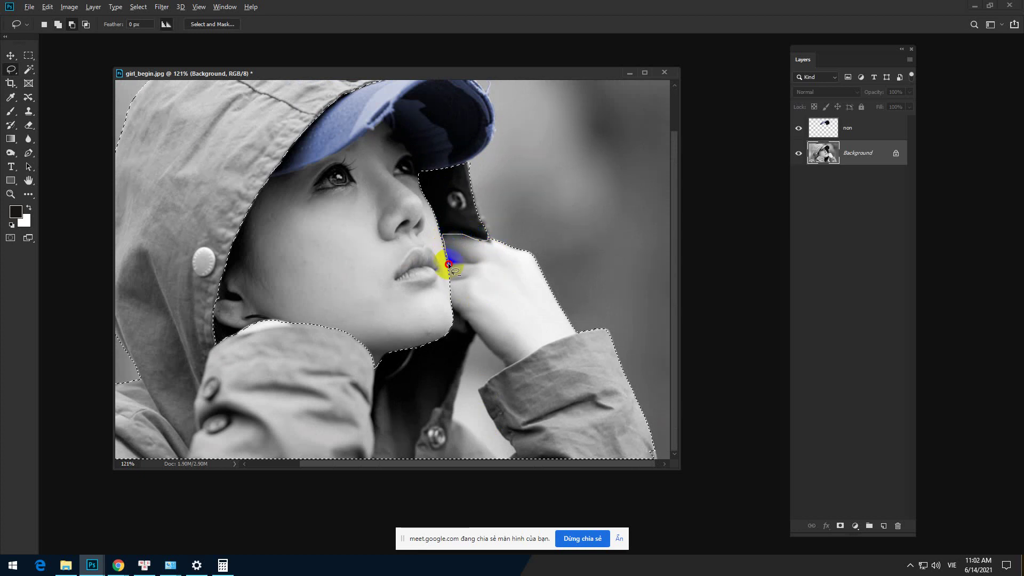
{"action": "left_click_drag", "start_coordinate": [448, 263], "coordinate": [449, 293]}
{"action": "left_click_drag", "start_coordinate": [558, 341], "coordinate": [580, 331]}
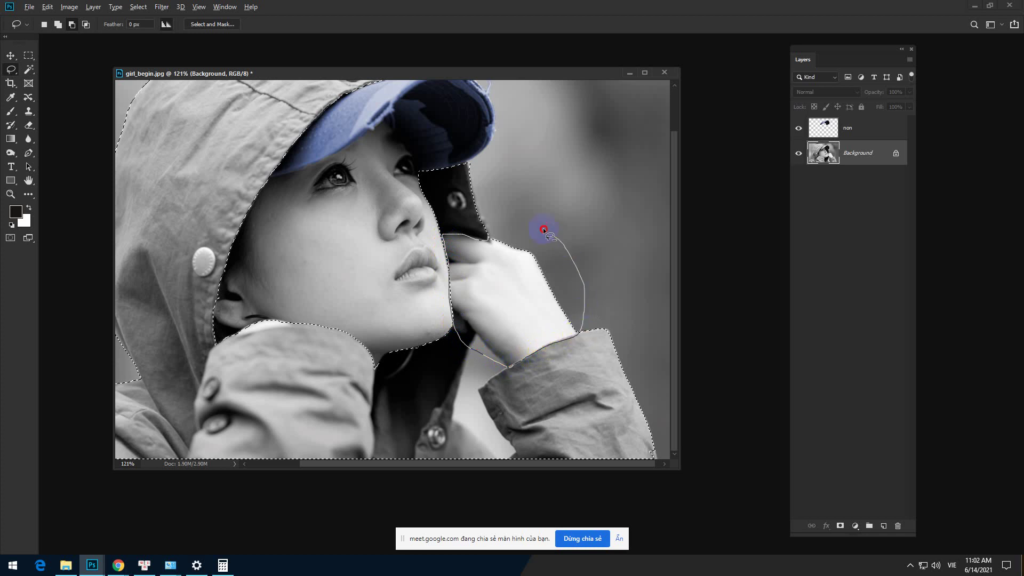
{"action": "left_click_drag", "start_coordinate": [468, 162], "coordinate": [469, 167]}
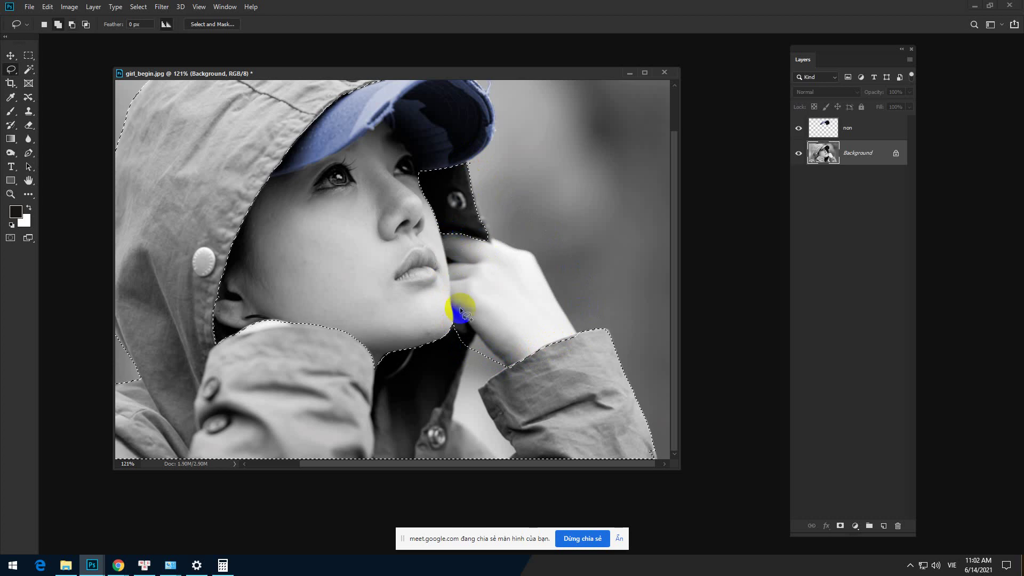
Step: Subtract the light background gap between the open collar and the raised arm's sleeve from the selection
{"action": "scroll", "coordinate": [457, 327], "scroll_direction": "down", "scroll_amount": 3}
{"action": "scroll", "coordinate": [464, 336], "scroll_direction": "up", "scroll_amount": 1}
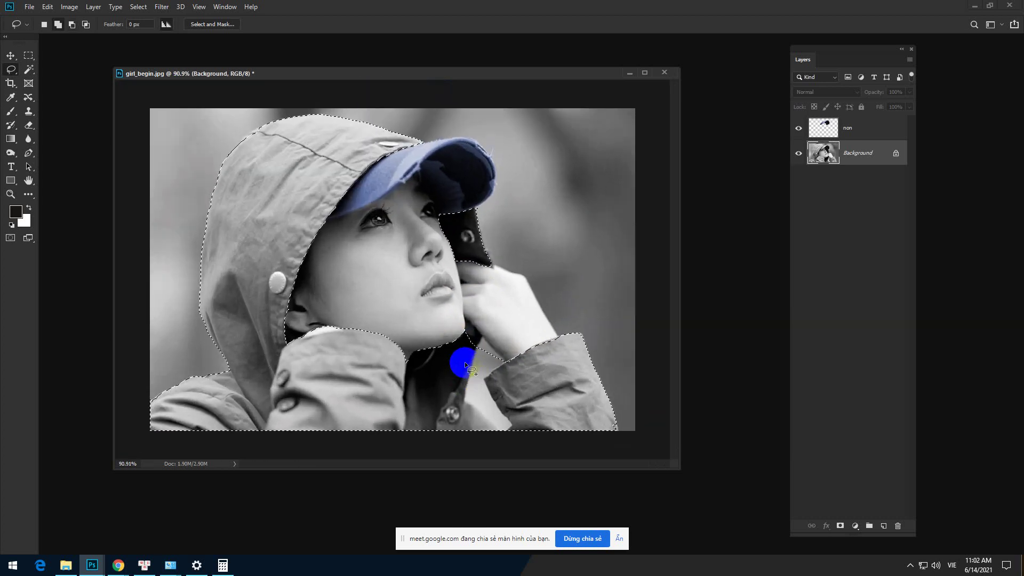
{"action": "mouse_move", "coordinate": [485, 343]}
{"action": "left_mouse_down"}
{"action": "mouse_move", "coordinate": [464, 397]}
{"action": "mouse_move", "coordinate": [493, 427]}
{"action": "mouse_move", "coordinate": [511, 426]}
{"action": "mouse_move", "coordinate": [488, 394]}
{"action": "left_mouse_up"}
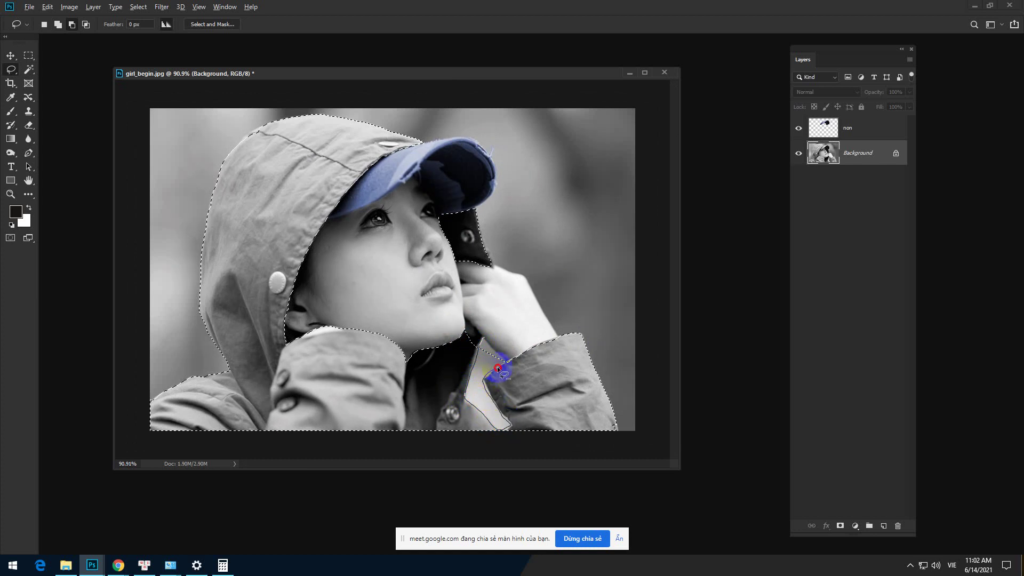
{"action": "left_click_drag", "start_coordinate": [505, 357], "coordinate": [470, 343]}
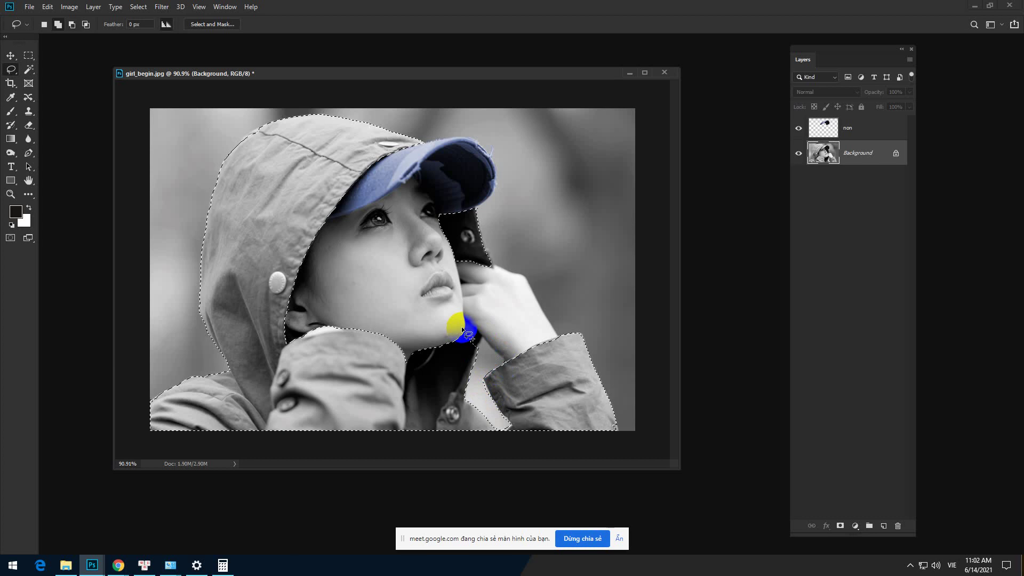
Step: Add the missed dark collar area between the chin and the raised hand to the selection with the Lasso
{"action": "scroll", "coordinate": [472, 332], "scroll_direction": "up", "scroll_amount": 2}
{"action": "scroll", "coordinate": [472, 332], "scroll_direction": "up", "scroll_amount": 2}
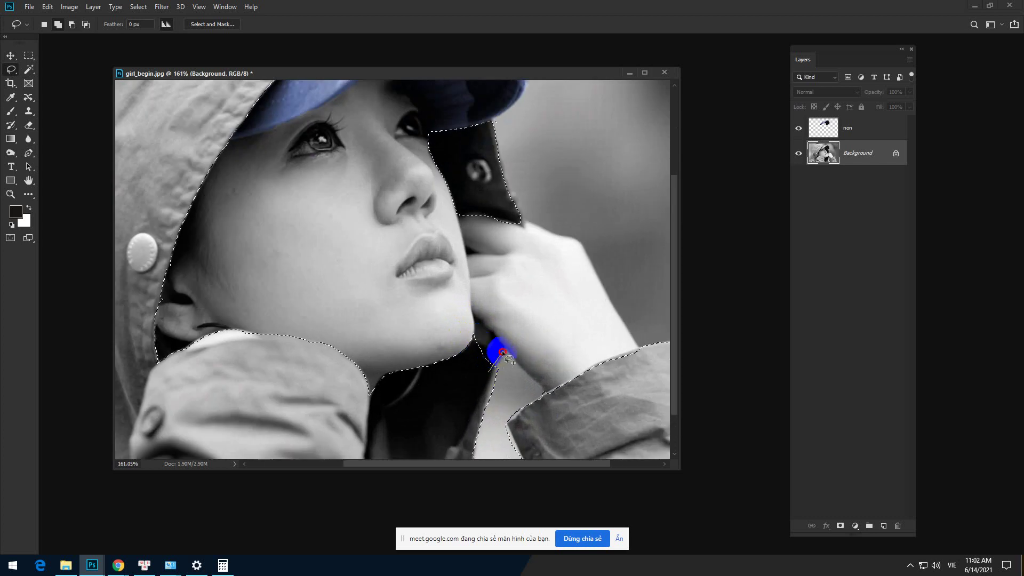
{"action": "left_click_drag", "start_coordinate": [475, 316], "coordinate": [475, 335]}
{"action": "left_click_drag", "start_coordinate": [484, 377], "coordinate": [477, 380]}
{"action": "scroll", "coordinate": [472, 365], "scroll_direction": "up", "scroll_amount": 5}
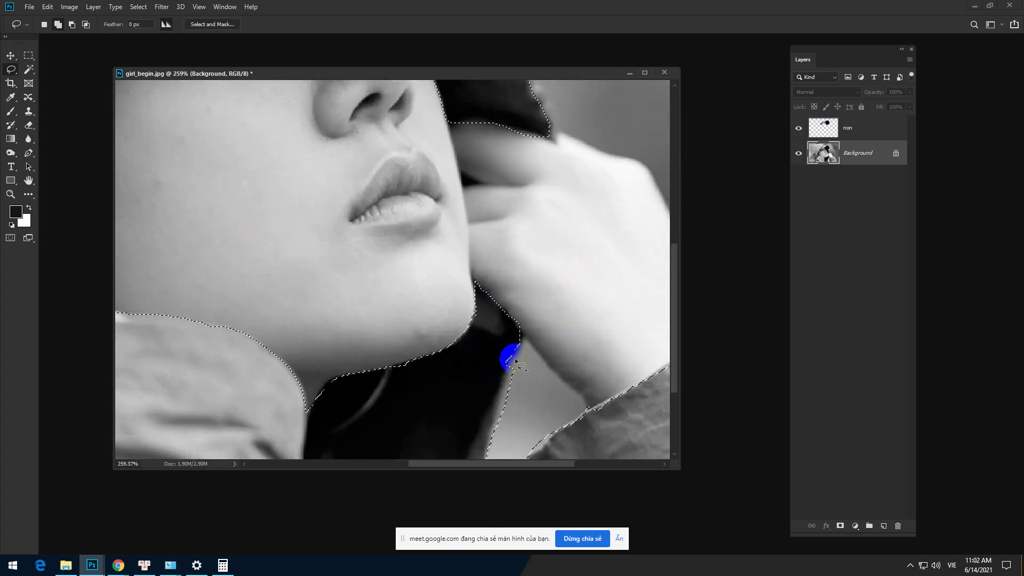
{"action": "mouse_move", "coordinate": [518, 349]}
{"action": "left_mouse_down"}
{"action": "mouse_move", "coordinate": [491, 372]}
{"action": "mouse_move", "coordinate": [514, 334]}
{"action": "mouse_move", "coordinate": [519, 353]}
{"action": "left_mouse_up"}
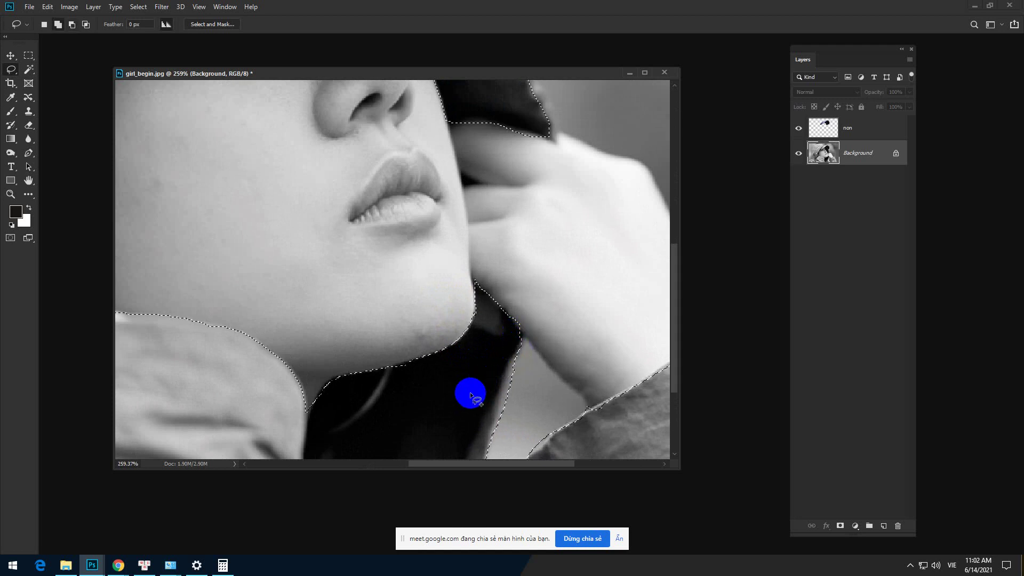
{"action": "scroll", "coordinate": [469, 392], "scroll_direction": "down", "scroll_amount": 3}
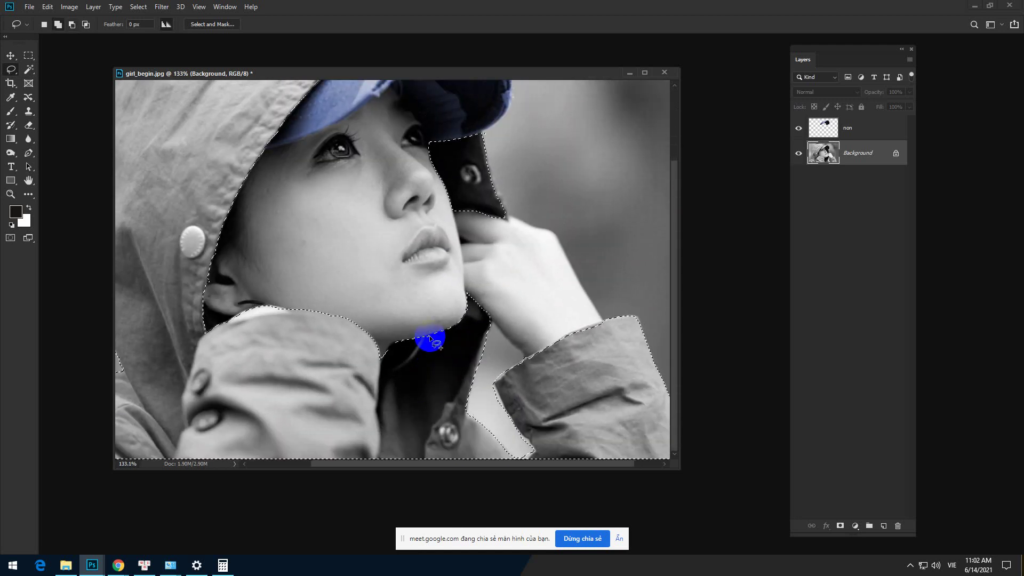
{"action": "scroll", "coordinate": [431, 339], "scroll_direction": "down", "scroll_amount": 2}
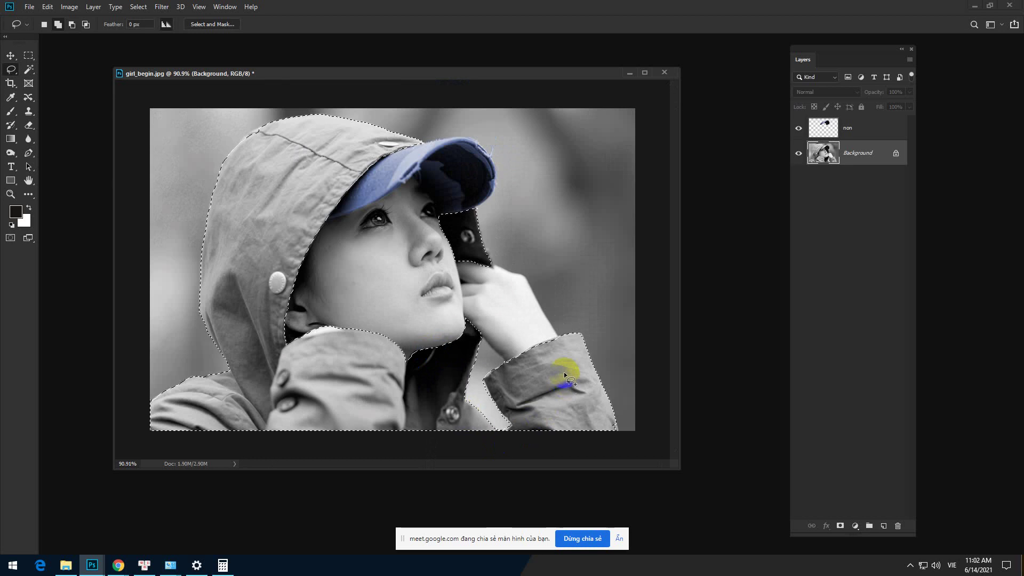
Step: Subtract the leftover background along the raised sleeve's inner edge and at the bottom of the gap from the selection
{"action": "scroll", "coordinate": [564, 372], "scroll_direction": "up", "scroll_amount": 4}
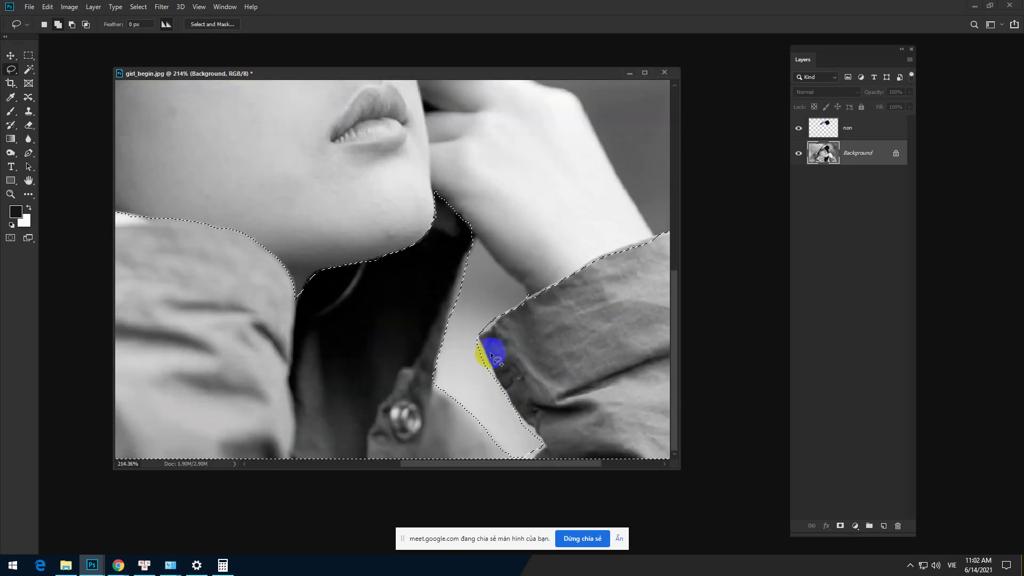
{"action": "key", "text": "alt"}
{"action": "mouse_move", "coordinate": [479, 342]}
{"action": "left_mouse_down"}
{"action": "mouse_move", "coordinate": [538, 436]}
{"action": "mouse_move", "coordinate": [535, 450]}
{"action": "mouse_move", "coordinate": [522, 454]}
{"action": "mouse_move", "coordinate": [492, 413]}
{"action": "mouse_move", "coordinate": [467, 339]}
{"action": "left_mouse_up"}
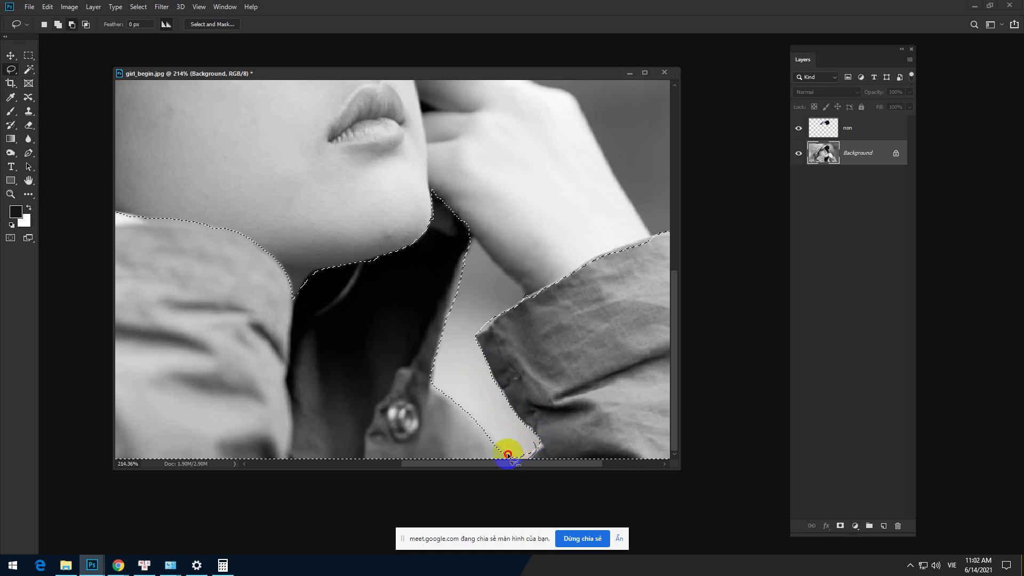
{"action": "mouse_move", "coordinate": [515, 434]}
{"action": "left_mouse_down"}
{"action": "mouse_move", "coordinate": [487, 353]}
{"action": "mouse_move", "coordinate": [516, 300]}
{"action": "mouse_move", "coordinate": [548, 289]}
{"action": "mouse_move", "coordinate": [488, 328]}
{"action": "mouse_move", "coordinate": [496, 301]}
{"action": "mouse_move", "coordinate": [486, 332]}
{"action": "mouse_move", "coordinate": [472, 329]}
{"action": "mouse_move", "coordinate": [486, 303]}
{"action": "mouse_move", "coordinate": [521, 298]}
{"action": "left_mouse_up"}
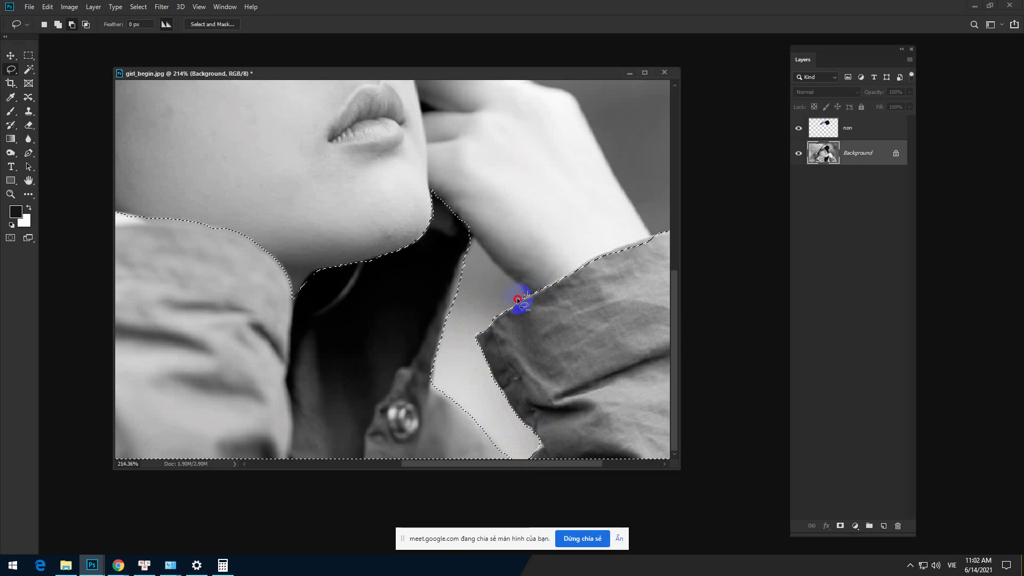
Step: Refine the selection along the raised sleeve's upper cuff edge and at its outer corner on the photo's bottom edge
{"action": "scroll", "coordinate": [501, 301], "scroll_direction": "down", "scroll_amount": 5}
{"action": "scroll", "coordinate": [600, 316], "scroll_direction": "up", "scroll_amount": 3}
{"action": "scroll", "coordinate": [600, 320], "scroll_direction": "up", "scroll_amount": 2}
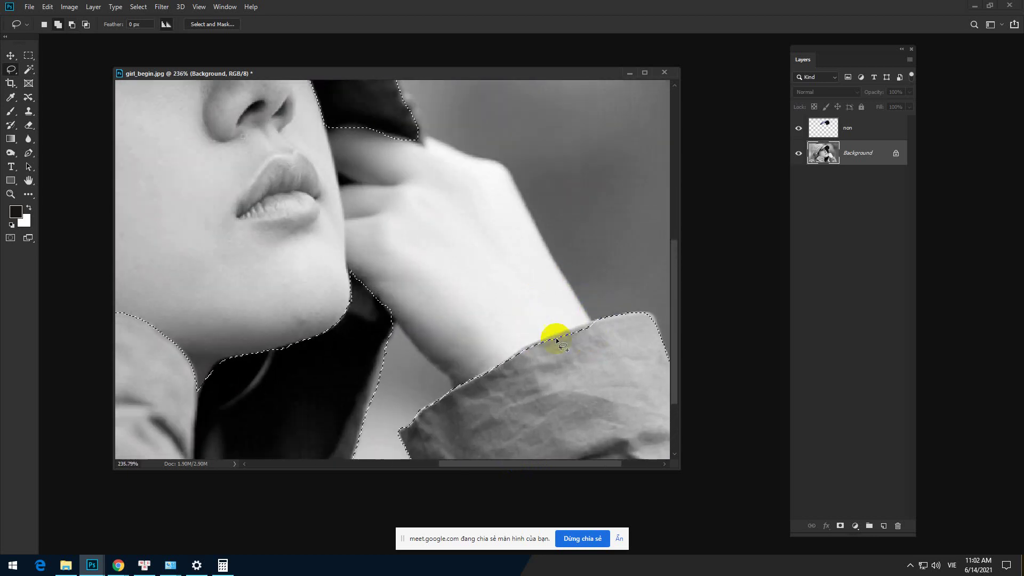
{"action": "mouse_move", "coordinate": [553, 338]}
{"action": "left_mouse_down"}
{"action": "mouse_move", "coordinate": [533, 342]}
{"action": "mouse_move", "coordinate": [599, 320]}
{"action": "mouse_move", "coordinate": [542, 359]}
{"action": "left_mouse_up"}
{"action": "scroll", "coordinate": [541, 359], "scroll_direction": "down", "scroll_amount": 5}
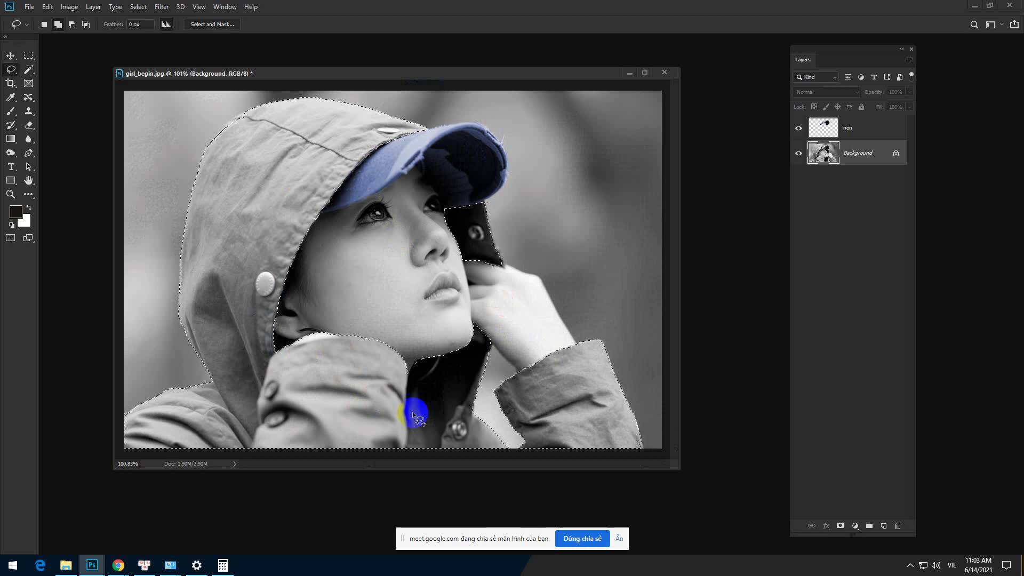
{"action": "mouse_move", "coordinate": [639, 440]}
{"action": "left_mouse_down"}
{"action": "mouse_move", "coordinate": [629, 446]}
{"action": "mouse_move", "coordinate": [643, 441]}
{"action": "left_mouse_up"}
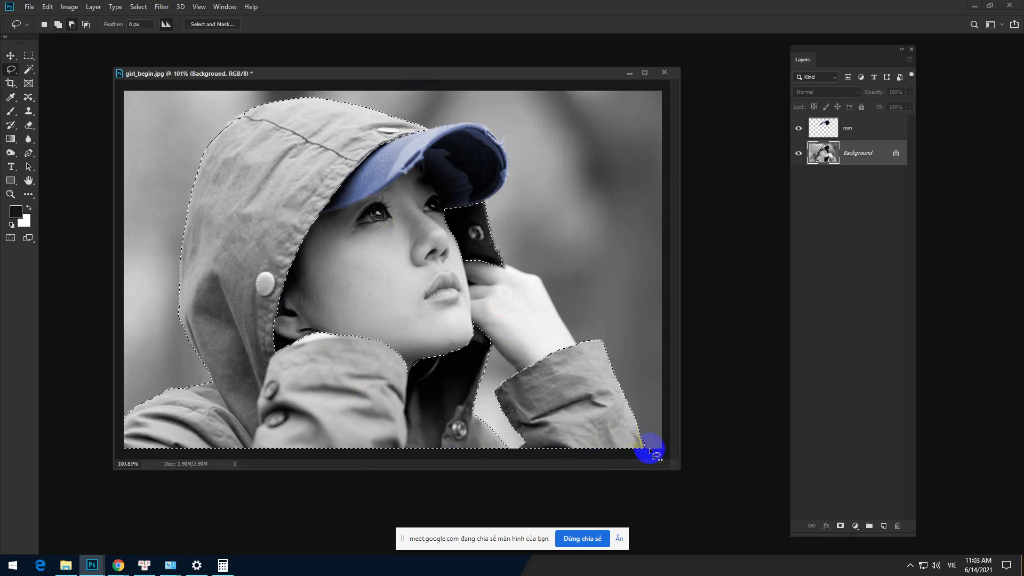
Step: Copy the selected jacket to its own layer and tint it purple with Hue/Saturation, using Colorize, hue 298 and a raised saturation
{"action": "scroll", "coordinate": [519, 377], "scroll_direction": "down", "scroll_amount": 3}
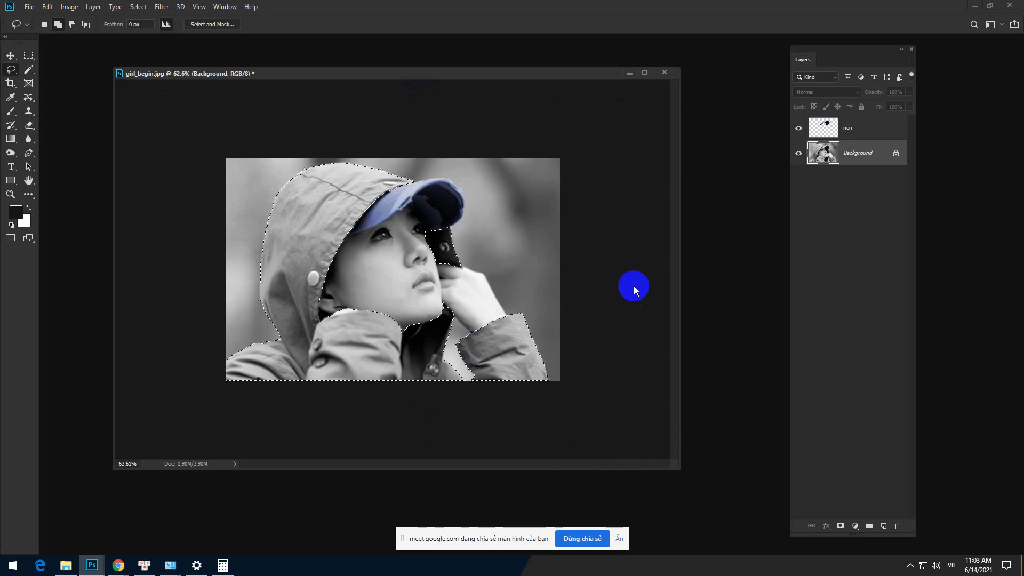
{"action": "key", "text": "ctrl+j"}
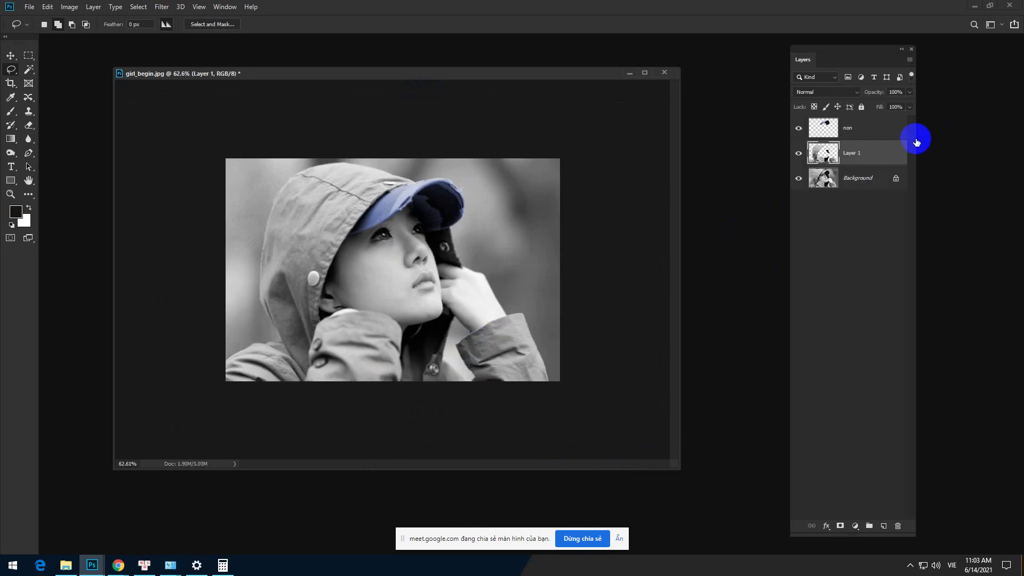
{"action": "key", "text": "ctrl+u"}
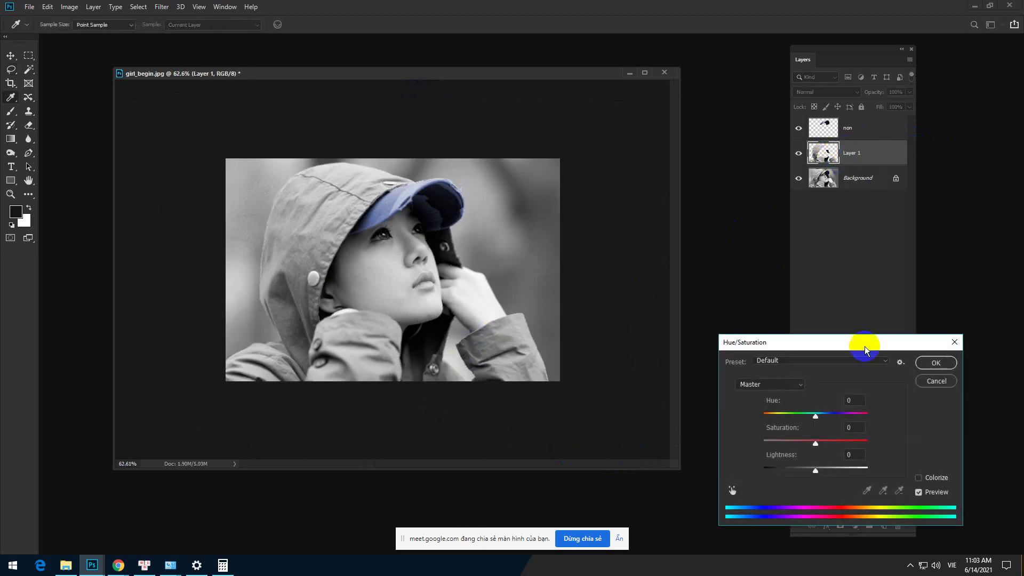
{"action": "left_click", "coordinate": [928, 480]}
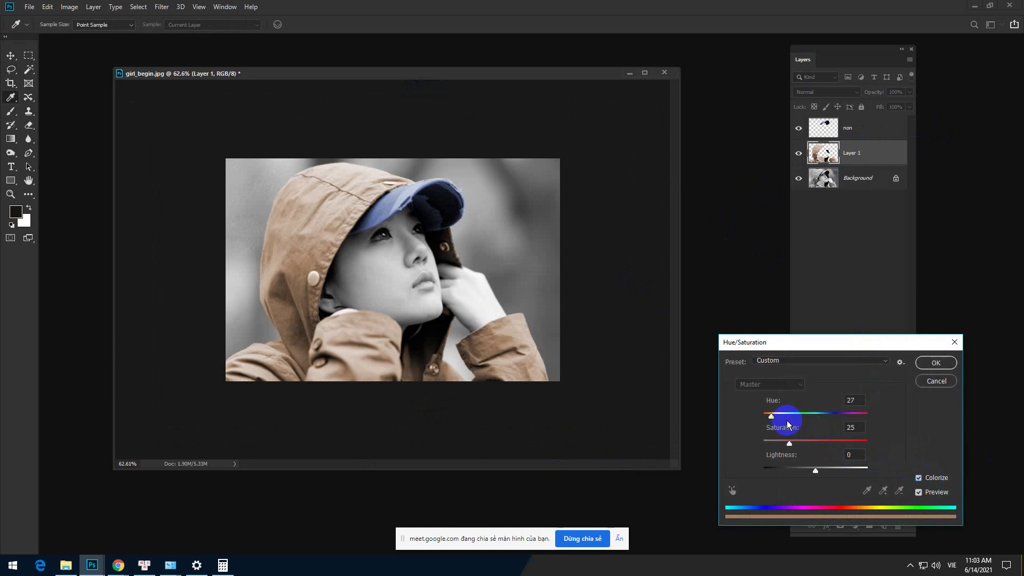
{"action": "left_click_drag", "start_coordinate": [787, 421], "coordinate": [851, 418]}
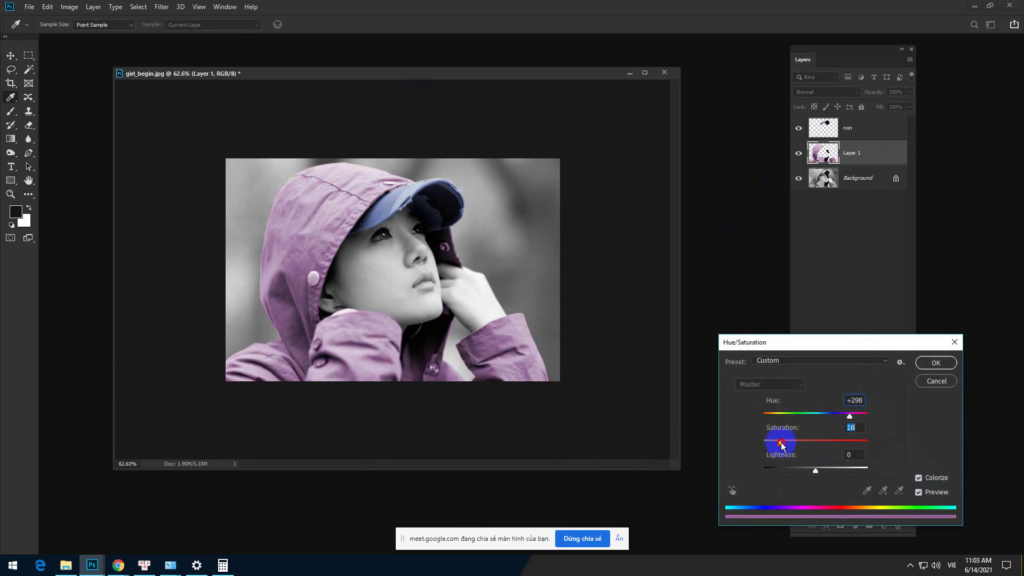
{"action": "left_click_drag", "start_coordinate": [778, 446], "coordinate": [790, 448]}
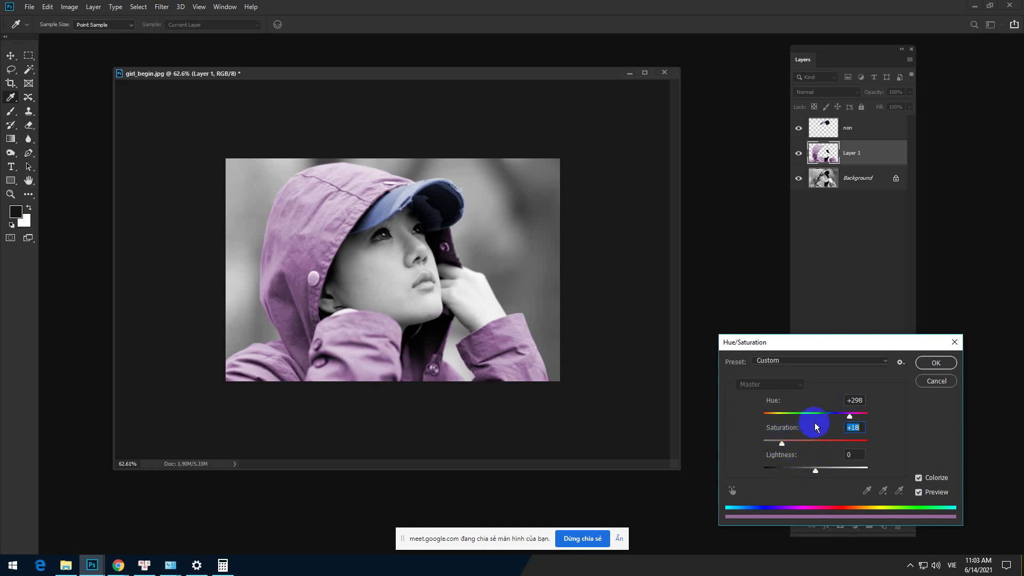
{"action": "left_click_drag", "start_coordinate": [815, 470], "coordinate": [790, 447]}
{"action": "left_click_drag", "start_coordinate": [783, 441], "coordinate": [795, 445]}
{"action": "key", "text": "l"}
{"action": "left_click", "coordinate": [934, 363]}
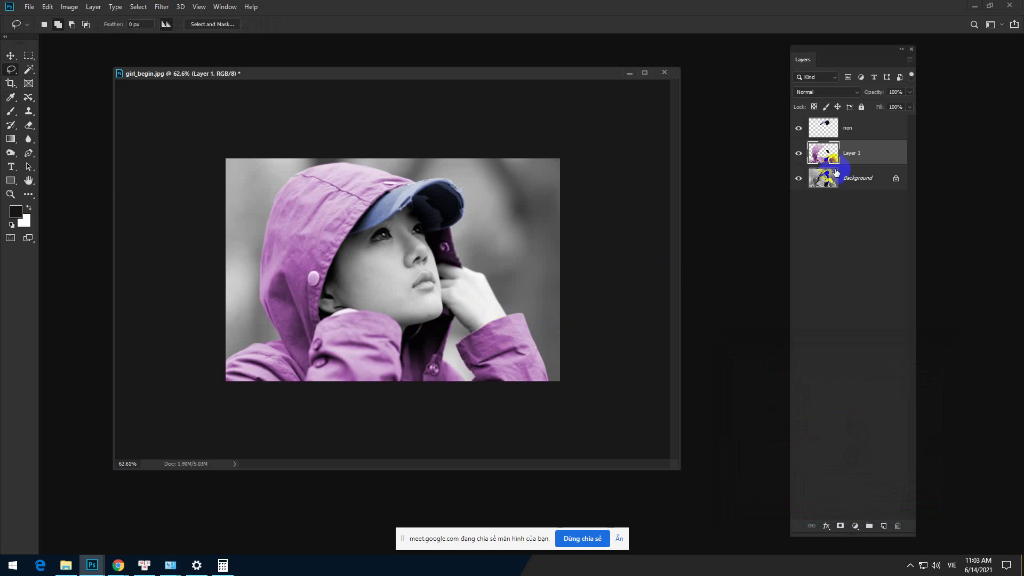
Step: Try to select the grey backdrop beside the hood with the Magic Wand on the Background layer
{"action": "left_click", "coordinate": [841, 183]}
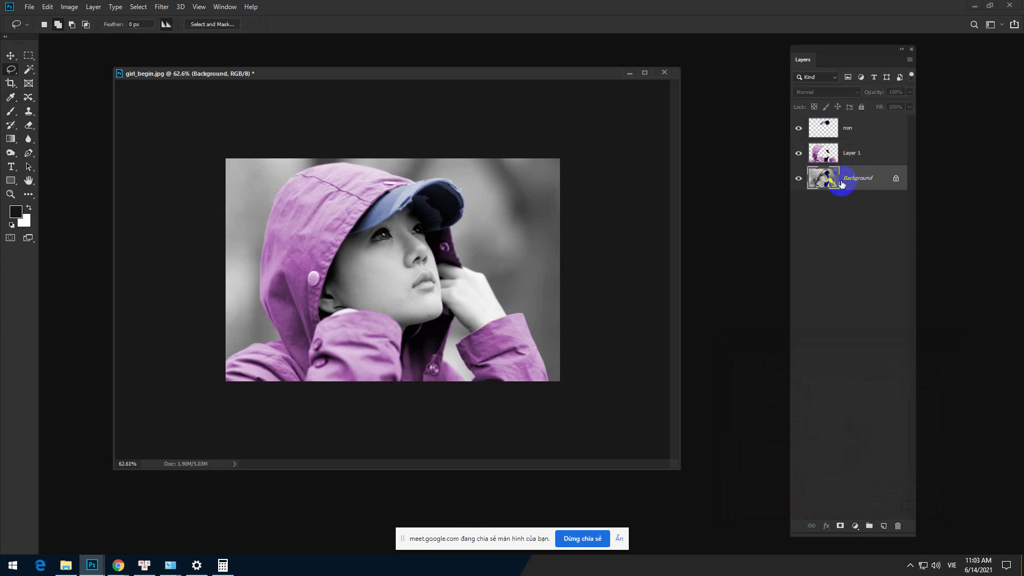
{"action": "left_click", "coordinate": [823, 157], "text": "ctrl"}
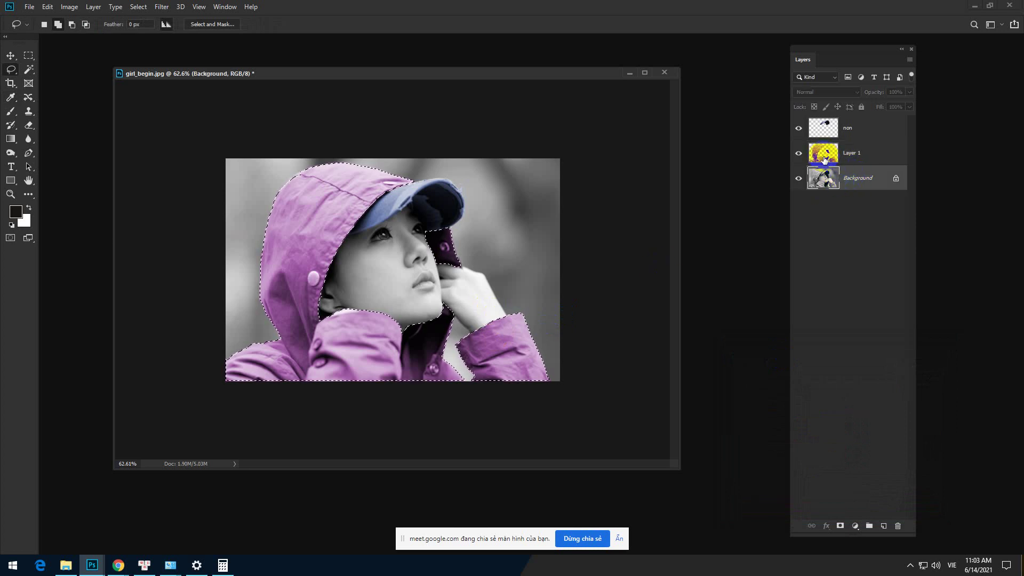
{"action": "key", "text": "ctrl+d"}
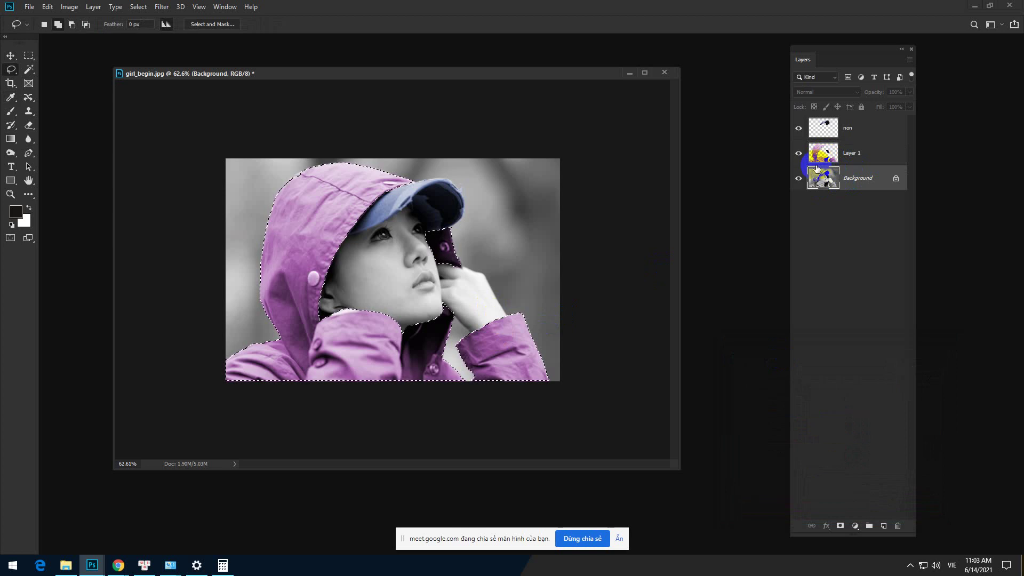
{"action": "left_click", "coordinate": [29, 69]}
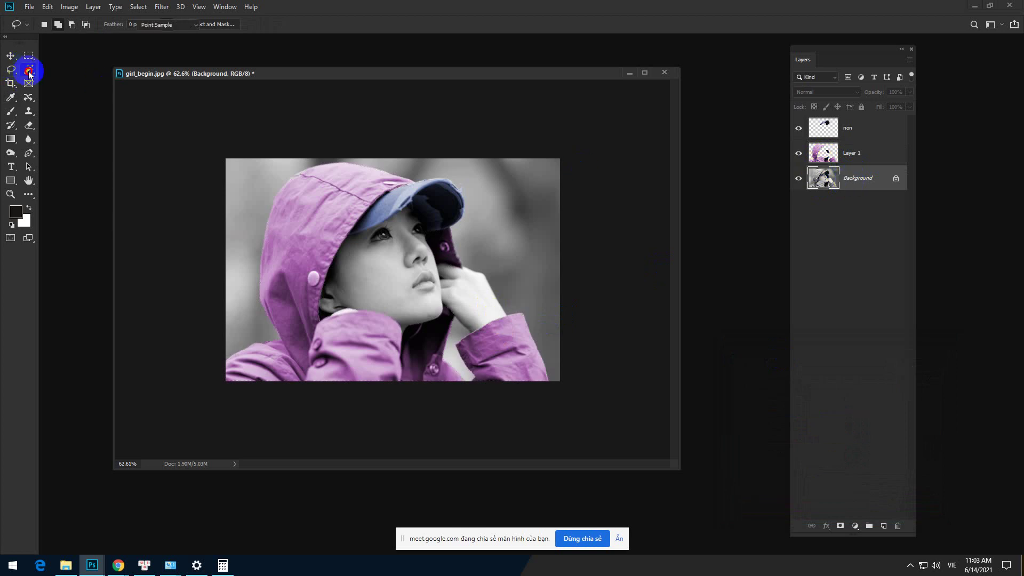
{"action": "left_click", "coordinate": [244, 173]}
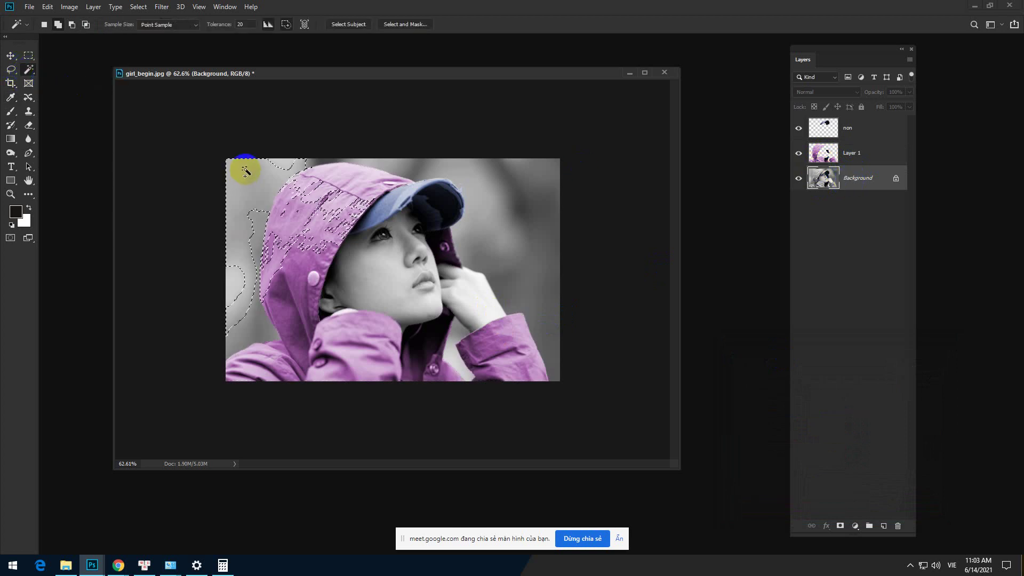
{"action": "key", "text": "ctrl+d"}
Step: Load the purple jacket layer's outline as a selection and invert it
{"action": "left_click", "coordinate": [820, 163], "text": "ctrl"}
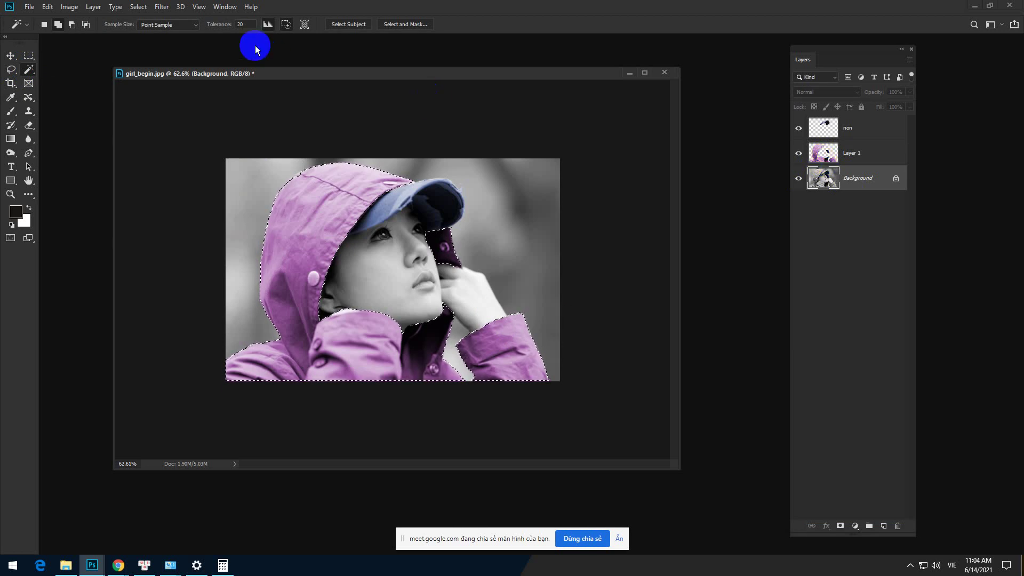
{"action": "left_click", "coordinate": [138, 7]}
{"action": "left_click", "coordinate": [146, 49]}
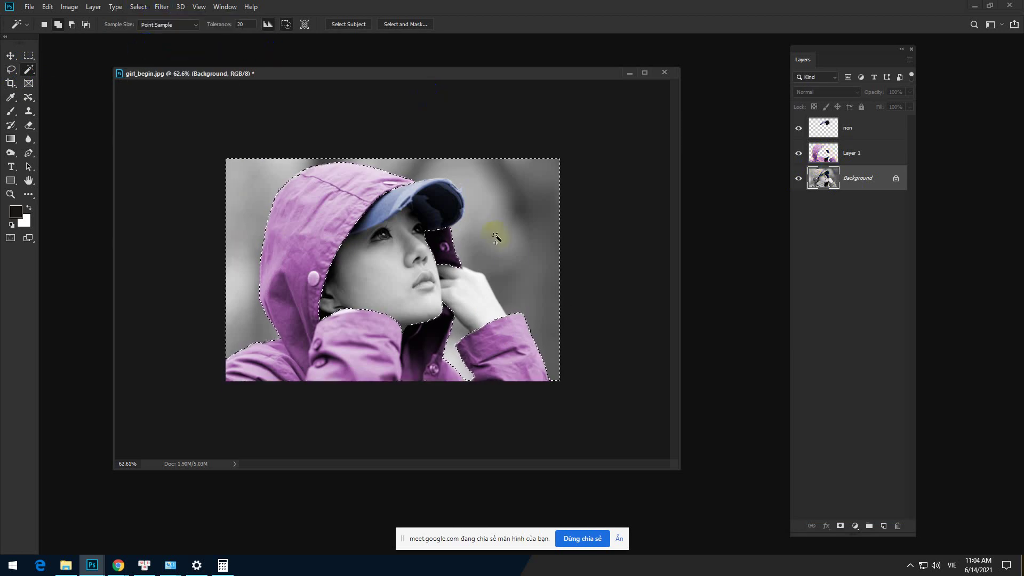
Step: Subtract the face and the blue cap with its brim from the inverted selection using the Lasso
{"action": "left_click", "coordinate": [11, 70]}
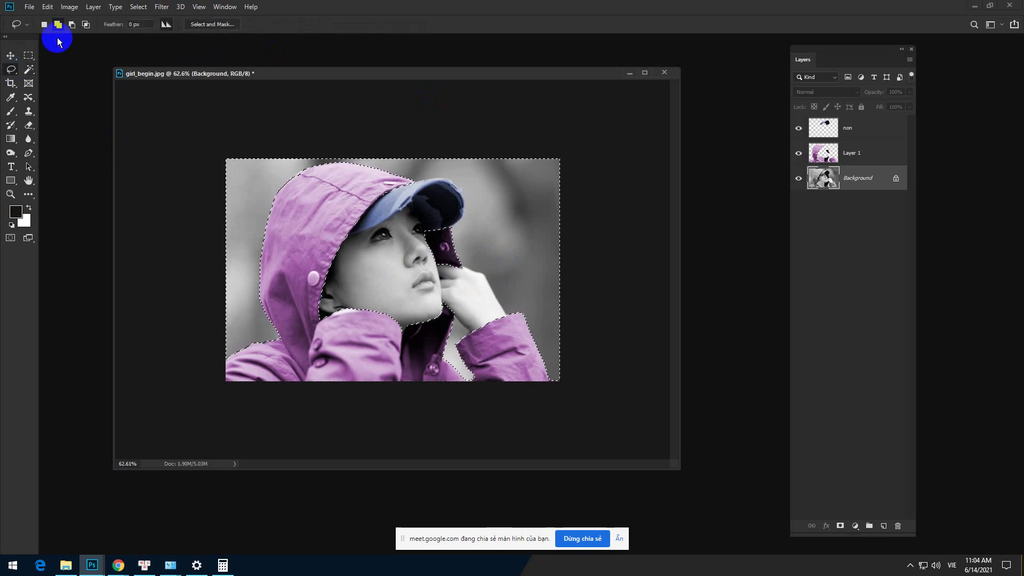
{"action": "mouse_move", "coordinate": [317, 221]}
{"action": "left_mouse_down"}
{"action": "mouse_move", "coordinate": [306, 344]}
{"action": "mouse_move", "coordinate": [378, 358]}
{"action": "mouse_move", "coordinate": [436, 350]}
{"action": "mouse_move", "coordinate": [459, 271]}
{"action": "mouse_move", "coordinate": [429, 198]}
{"action": "mouse_move", "coordinate": [403, 188]}
{"action": "mouse_move", "coordinate": [318, 224]}
{"action": "left_mouse_up"}
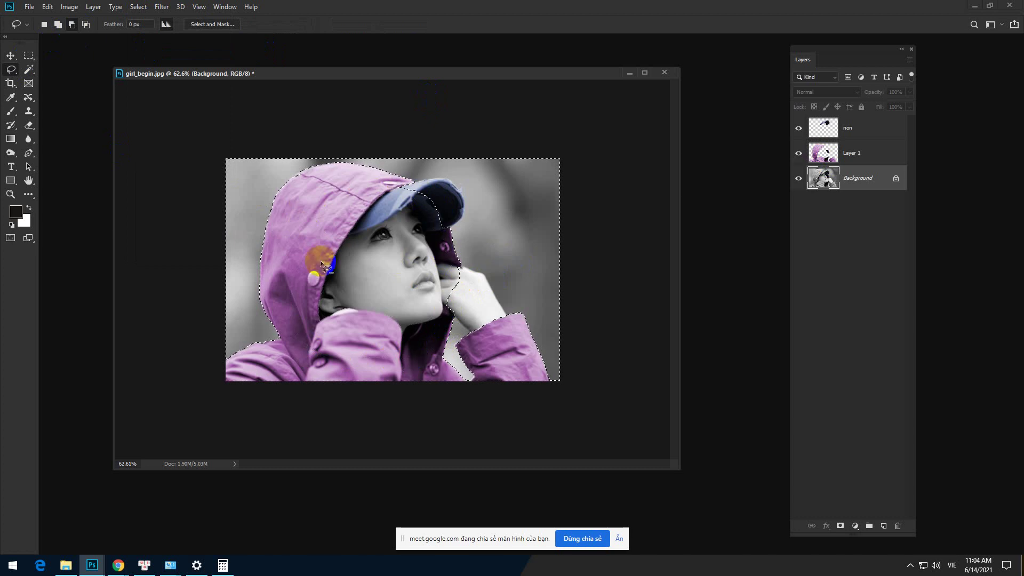
{"action": "scroll", "coordinate": [421, 176], "scroll_direction": "up", "scroll_amount": 3}
{"action": "key", "text": "v"}
{"action": "left_click_drag", "start_coordinate": [411, 251], "coordinate": [368, 261]}
{"action": "left_click_drag", "start_coordinate": [375, 130], "coordinate": [395, 126]}
{"action": "left_click", "coordinate": [11, 69]}
{"action": "left_click", "coordinate": [72, 24]}
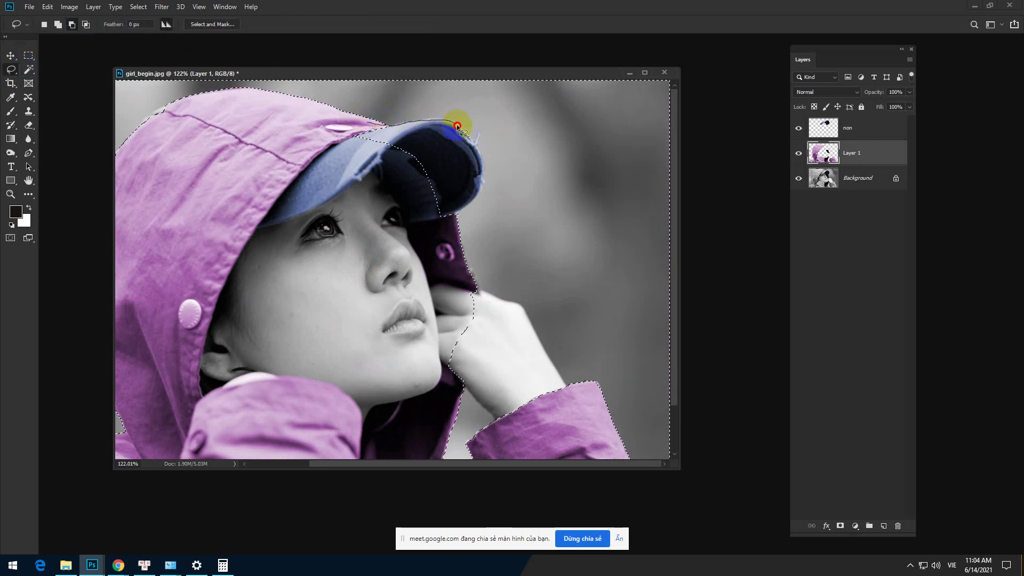
{"action": "left_click_drag", "start_coordinate": [468, 137], "coordinate": [482, 170]}
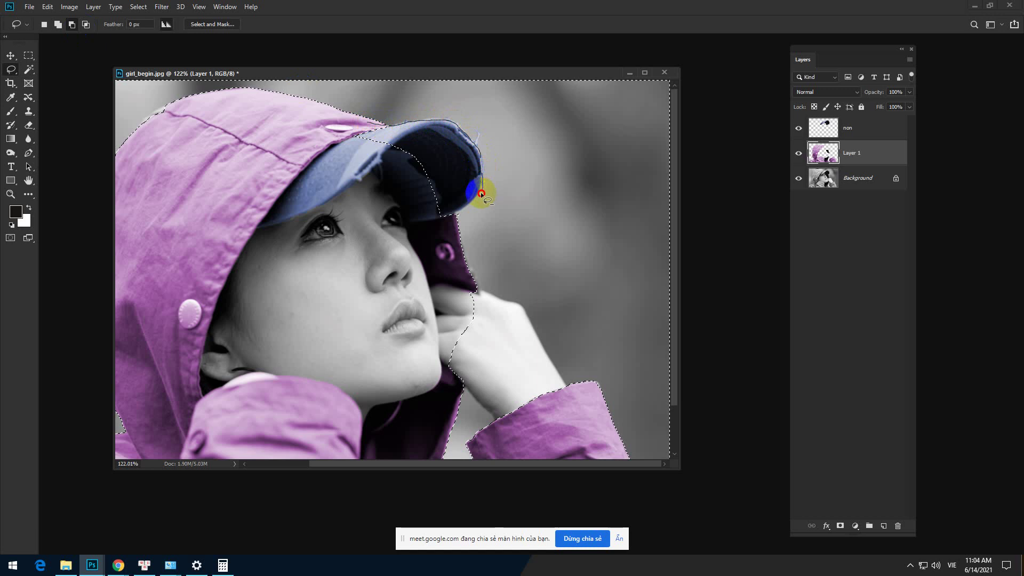
{"action": "mouse_move", "coordinate": [447, 217]}
{"action": "left_mouse_down"}
{"action": "mouse_move", "coordinate": [422, 221]}
{"action": "mouse_move", "coordinate": [311, 192]}
{"action": "left_mouse_up"}
Step: Subtract the raised hand and wrist, from the chin down to the sleeve cuff, from the selection
{"action": "scroll", "coordinate": [451, 318], "scroll_direction": "up", "scroll_amount": 4}
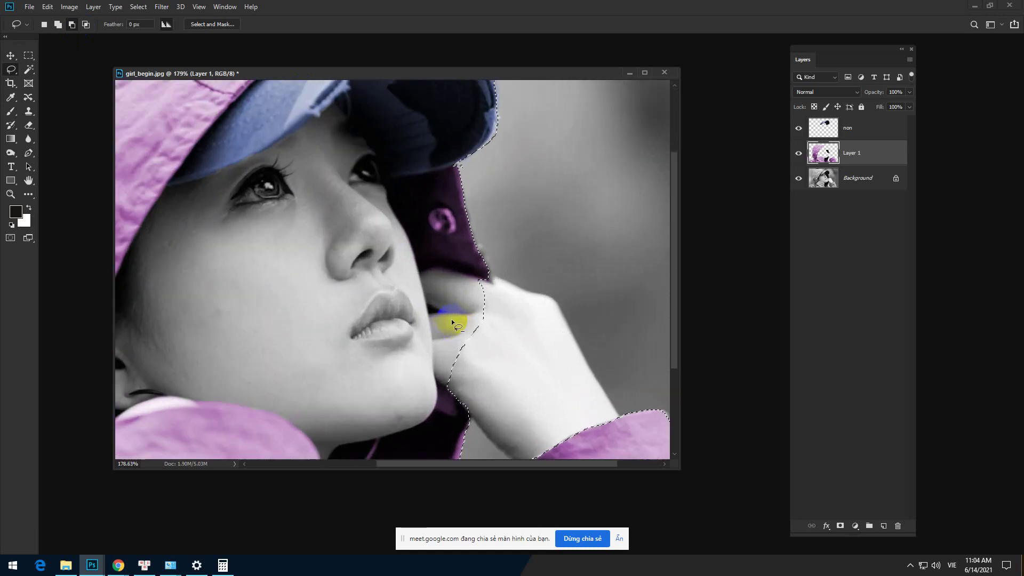
{"action": "scroll", "coordinate": [440, 341], "scroll_direction": "down", "scroll_amount": 5}
{"action": "scroll", "coordinate": [450, 373], "scroll_direction": "down", "scroll_amount": 1}
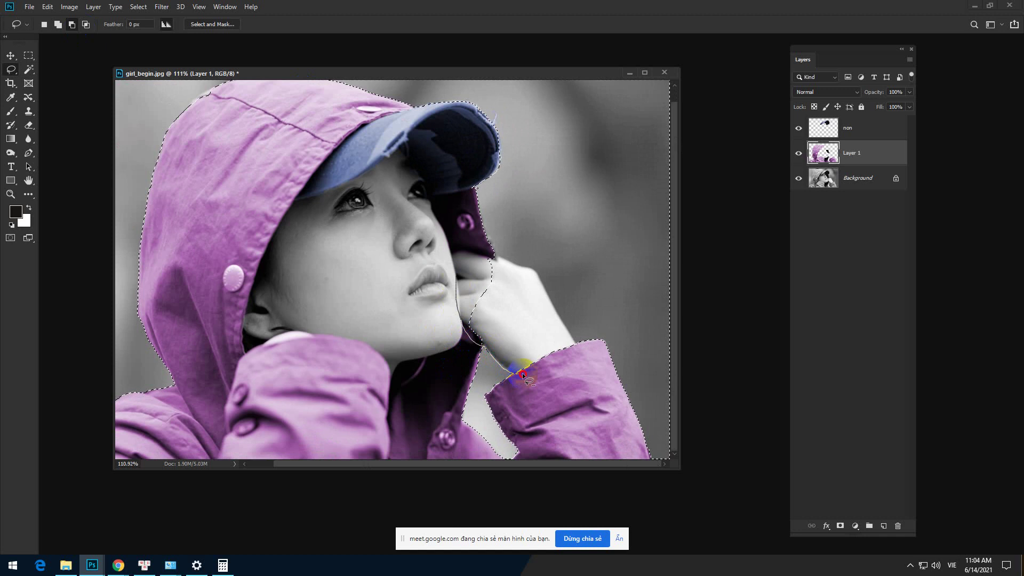
{"action": "mouse_move", "coordinate": [522, 373]}
{"action": "left_mouse_down"}
{"action": "mouse_move", "coordinate": [559, 364]}
{"action": "mouse_move", "coordinate": [577, 346]}
{"action": "mouse_move", "coordinate": [562, 322]}
{"action": "left_mouse_up"}
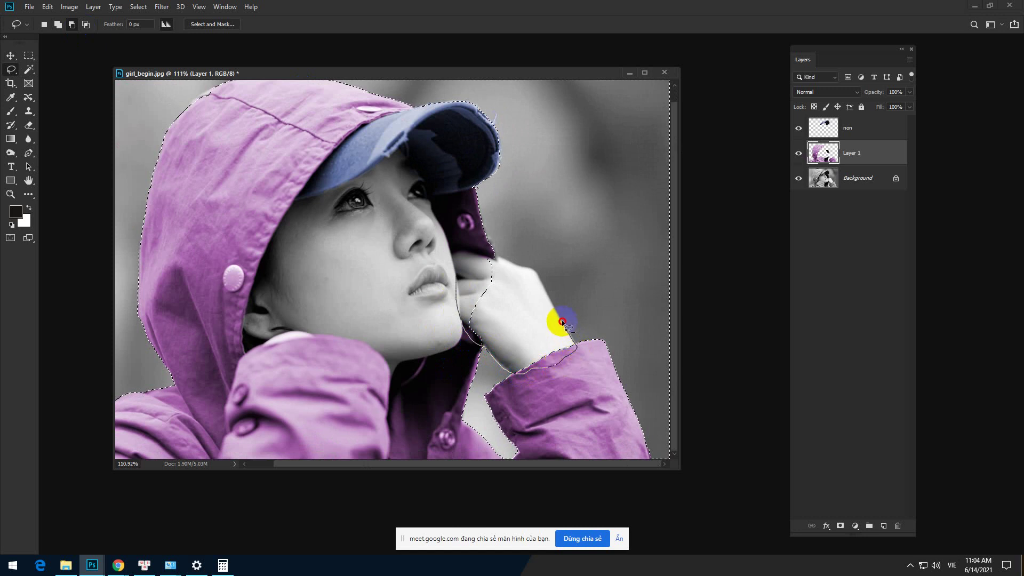
{"action": "mouse_move", "coordinate": [531, 268]}
{"action": "left_mouse_down"}
{"action": "mouse_move", "coordinate": [446, 263]}
{"action": "mouse_move", "coordinate": [448, 271]}
{"action": "left_mouse_up"}
Step: Subtract the cap brim's frayed outer edge and the loose curled thread from the selection
{"action": "scroll", "coordinate": [476, 178], "scroll_direction": "up", "scroll_amount": 6}
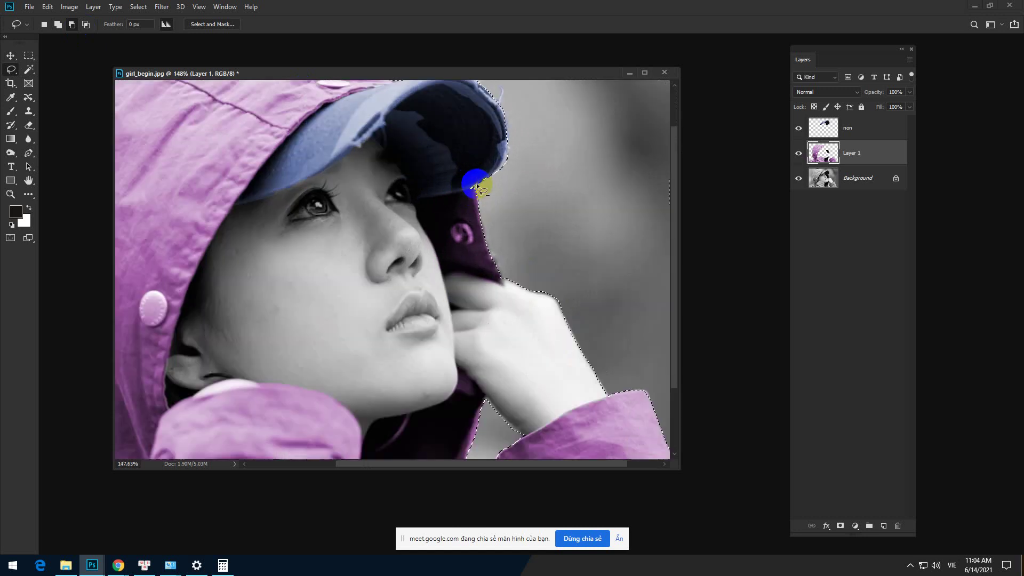
{"action": "scroll", "coordinate": [440, 176], "scroll_direction": "up", "scroll_amount": 2}
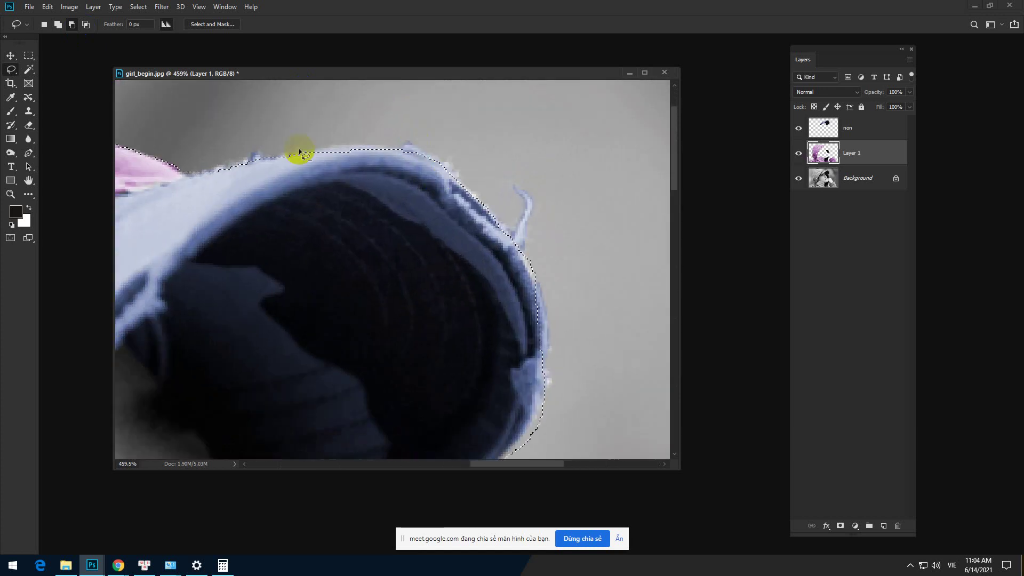
{"action": "mouse_move", "coordinate": [256, 158]}
{"action": "left_mouse_down"}
{"action": "mouse_move", "coordinate": [404, 143]}
{"action": "mouse_move", "coordinate": [442, 161]}
{"action": "mouse_move", "coordinate": [510, 236]}
{"action": "mouse_move", "coordinate": [525, 201]}
{"action": "mouse_move", "coordinate": [512, 185]}
{"action": "mouse_move", "coordinate": [521, 188]}
{"action": "mouse_move", "coordinate": [533, 206]}
{"action": "mouse_move", "coordinate": [524, 251]}
{"action": "mouse_move", "coordinate": [484, 301]}
{"action": "left_mouse_up"}
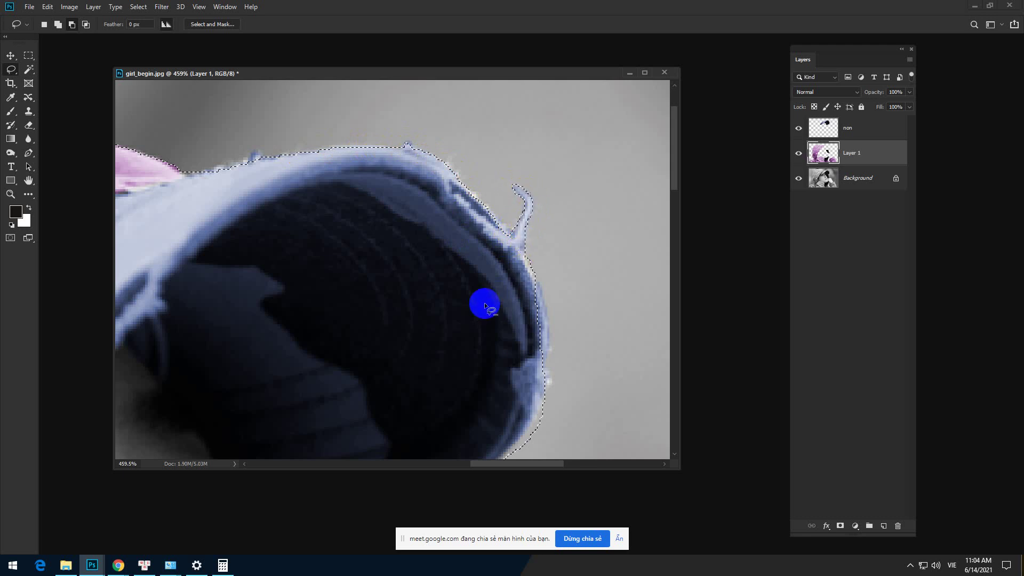
{"action": "mouse_move", "coordinate": [525, 261]}
{"action": "left_mouse_down"}
{"action": "mouse_move", "coordinate": [547, 330]}
{"action": "mouse_move", "coordinate": [509, 386]}
{"action": "mouse_move", "coordinate": [468, 313]}
{"action": "left_mouse_up"}
Step: Add the missed backdrop along the brim's lower outer edge and just beneath it to the selection
{"action": "mouse_move", "coordinate": [510, 207]}
{"action": "left_mouse_down"}
{"action": "mouse_move", "coordinate": [517, 303]}
{"action": "mouse_move", "coordinate": [504, 337]}
{"action": "mouse_move", "coordinate": [519, 329]}
{"action": "mouse_move", "coordinate": [495, 342]}
{"action": "mouse_move", "coordinate": [519, 380]}
{"action": "mouse_move", "coordinate": [510, 373]}
{"action": "mouse_move", "coordinate": [511, 325]}
{"action": "mouse_move", "coordinate": [469, 376]}
{"action": "left_mouse_up"}
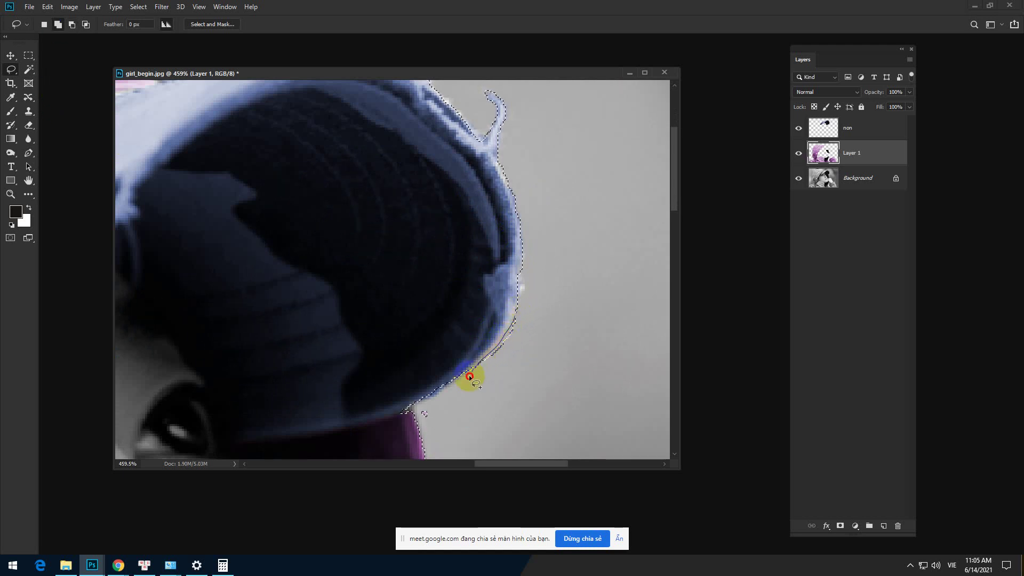
{"action": "left_click_drag", "start_coordinate": [454, 431], "coordinate": [434, 404]}
{"action": "scroll", "coordinate": [442, 423], "scroll_direction": "down", "scroll_amount": 10}
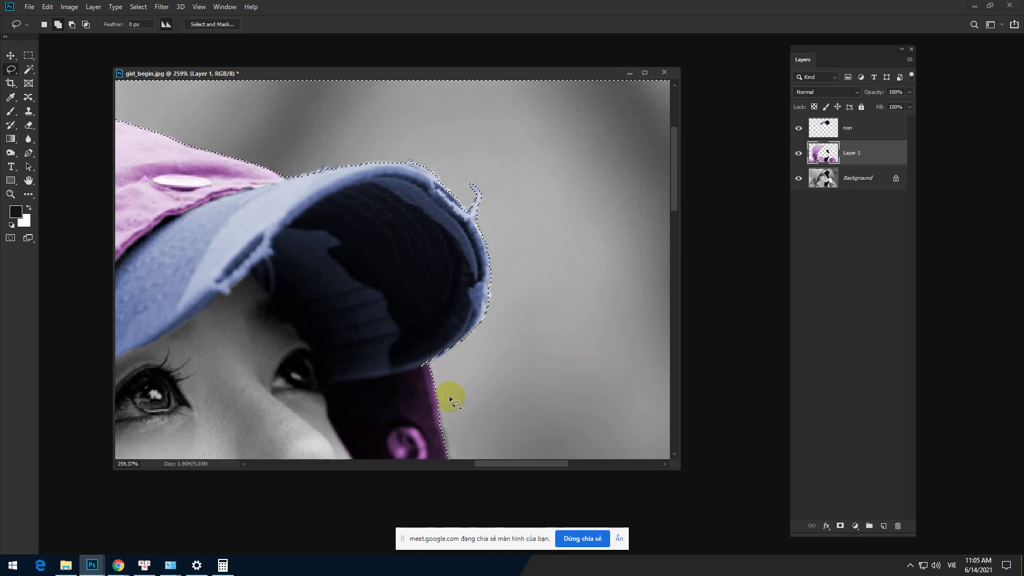
{"action": "scroll", "coordinate": [443, 296], "scroll_direction": "up", "scroll_amount": 2}
{"action": "scroll", "coordinate": [443, 295], "scroll_direction": "down", "scroll_amount": 8}
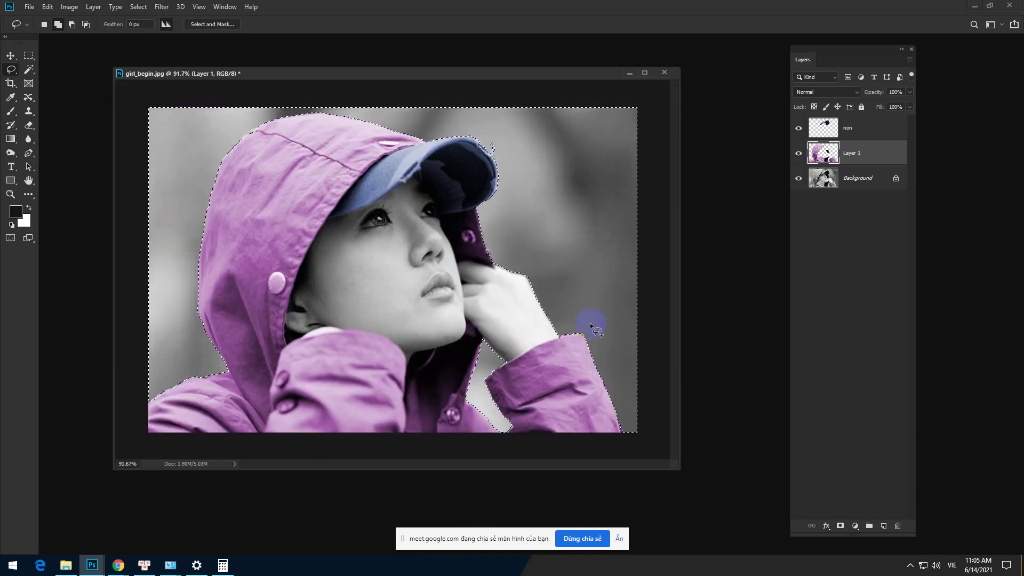
Step: Copy the selected backdrop from the Background layer to its own layer and tint it blue with Colorize, hue 206 and saturation about 48
{"action": "left_click", "coordinate": [845, 173]}
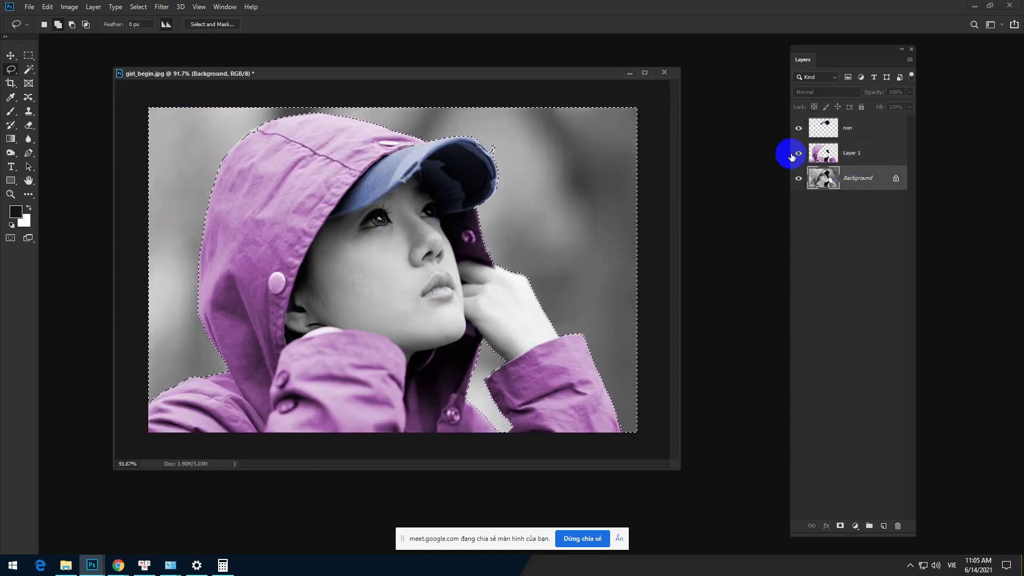
{"action": "key", "text": "ctrl+j"}
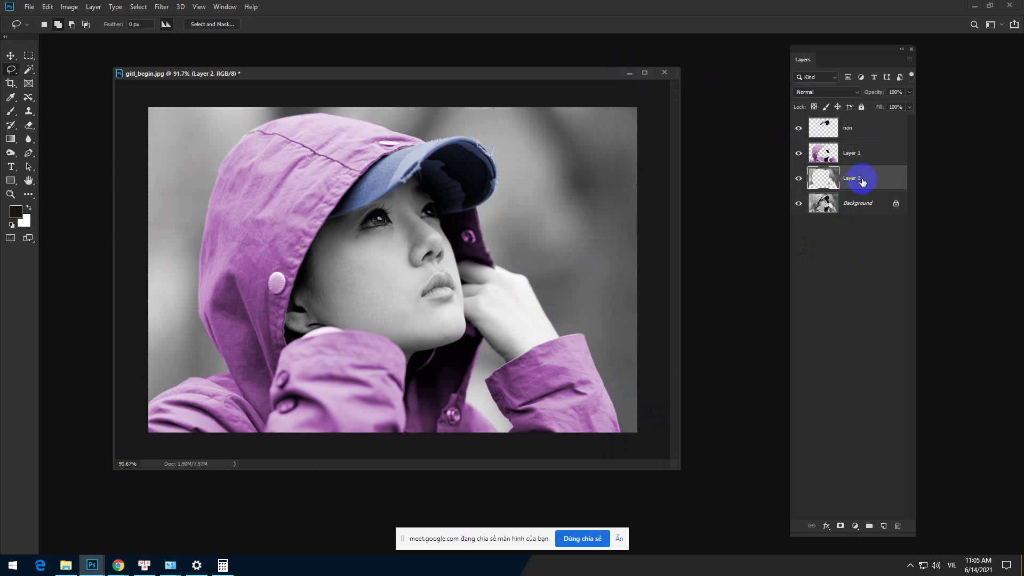
{"action": "key", "text": "ctrl+u"}
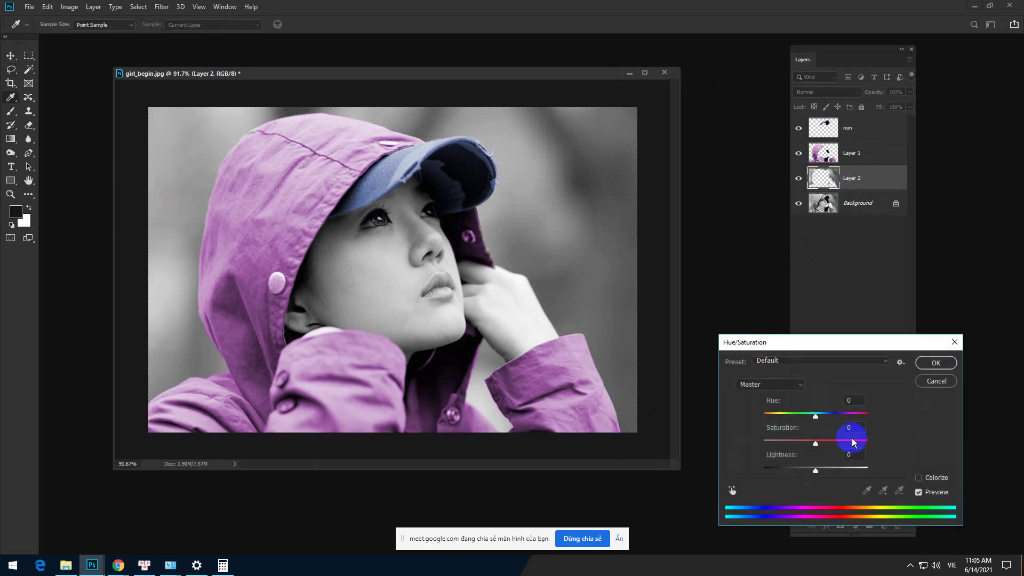
{"action": "left_click", "coordinate": [932, 482]}
{"action": "left_click_drag", "start_coordinate": [771, 414], "coordinate": [829, 419]}
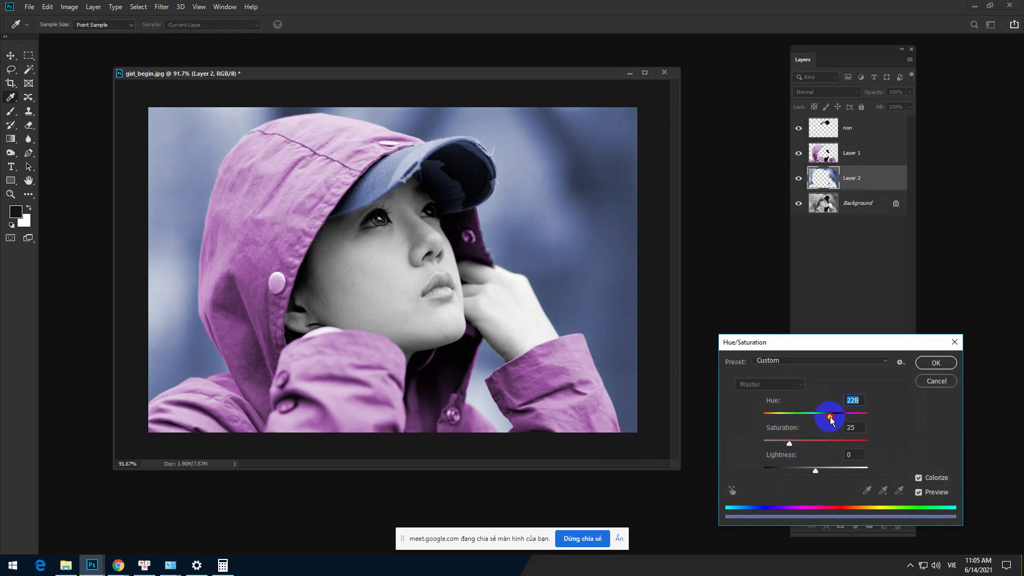
{"action": "left_click_drag", "start_coordinate": [830, 419], "coordinate": [816, 444]}
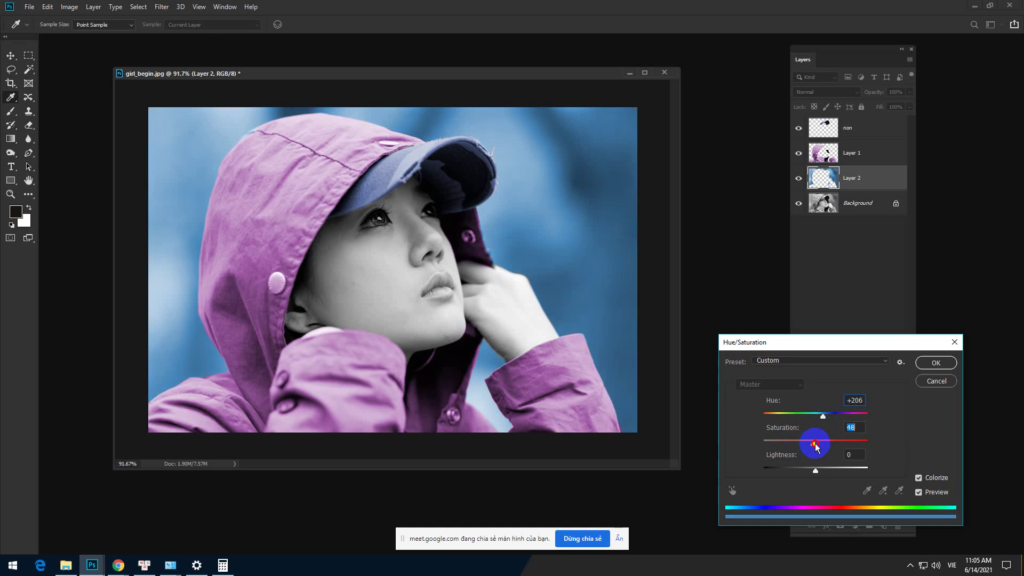
{"action": "left_click", "coordinate": [935, 362]}
{"action": "scroll", "coordinate": [626, 317], "scroll_direction": "down", "scroll_amount": 2}
{"action": "scroll", "coordinate": [576, 313], "scroll_direction": "up", "scroll_amount": 1}
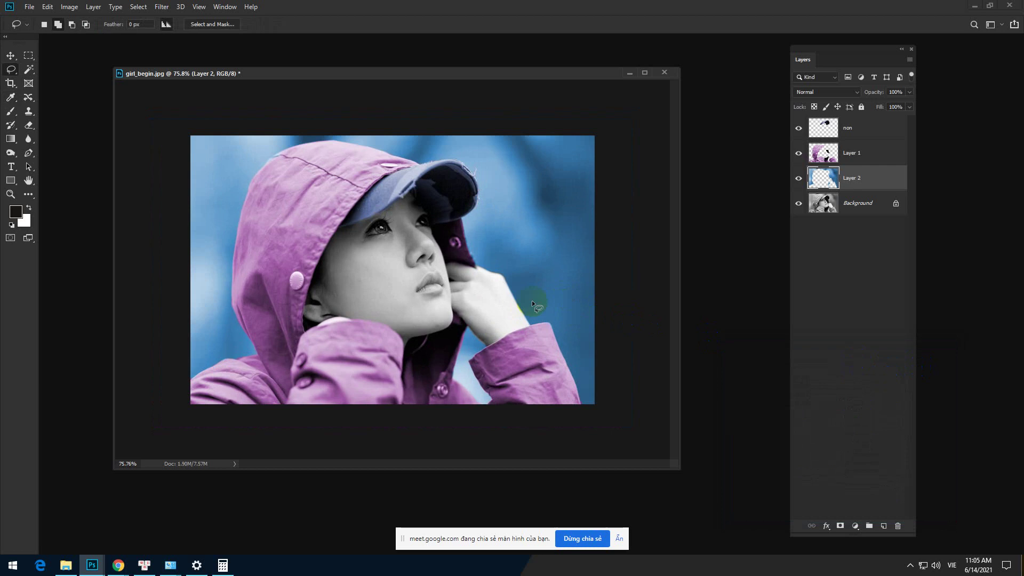
Step: Make the Background layer active, try loading the outlines of Layer 2 and Layer 1 as selections, and deselect
{"action": "left_click", "coordinate": [855, 208]}
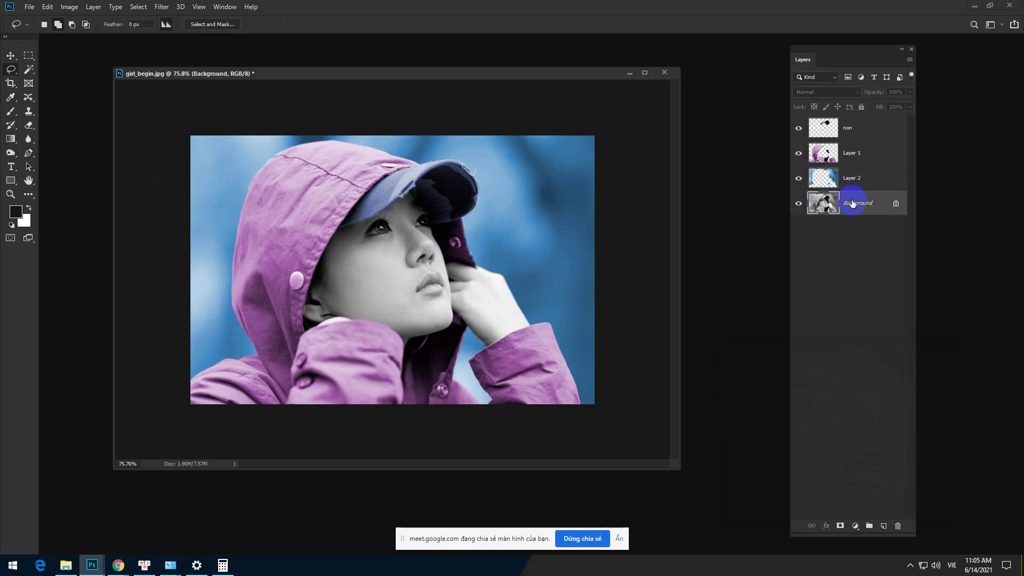
{"action": "mouse_move", "coordinate": [842, 191]}
{"action": "left_mouse_down"}
{"action": "mouse_move", "coordinate": [828, 208]}
{"action": "mouse_move", "coordinate": [824, 181]}
{"action": "left_mouse_up"}
{"action": "left_click", "coordinate": [822, 183], "text": "ctrl"}
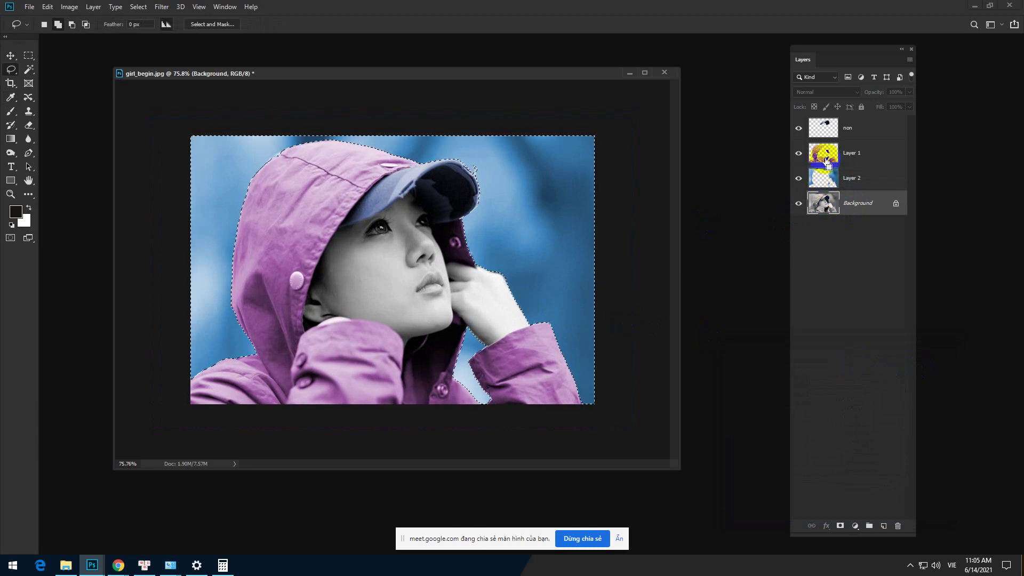
{"action": "left_click", "coordinate": [827, 159], "text": "ctrl"}
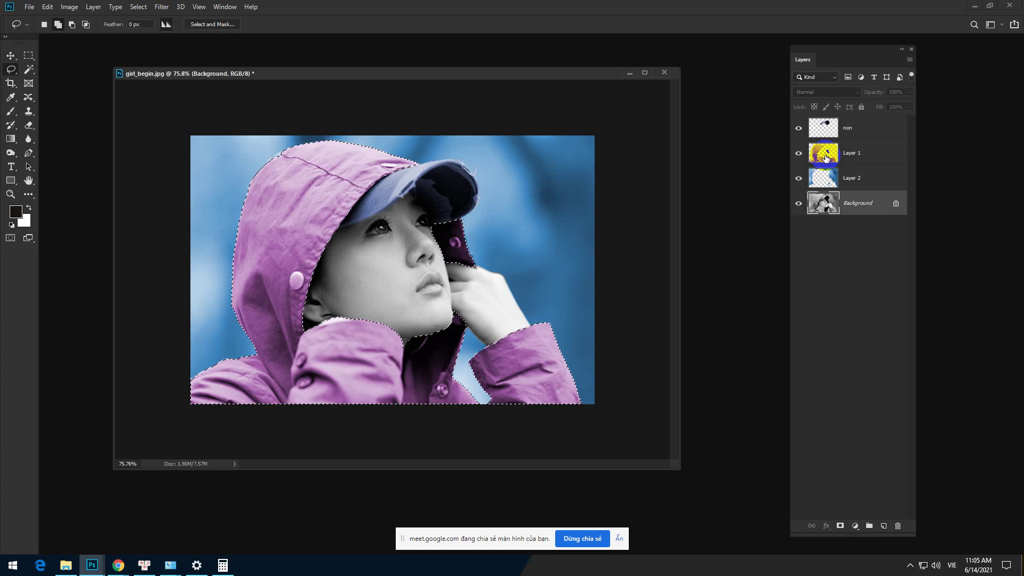
{"action": "left_click_drag", "start_coordinate": [827, 159], "coordinate": [827, 151]}
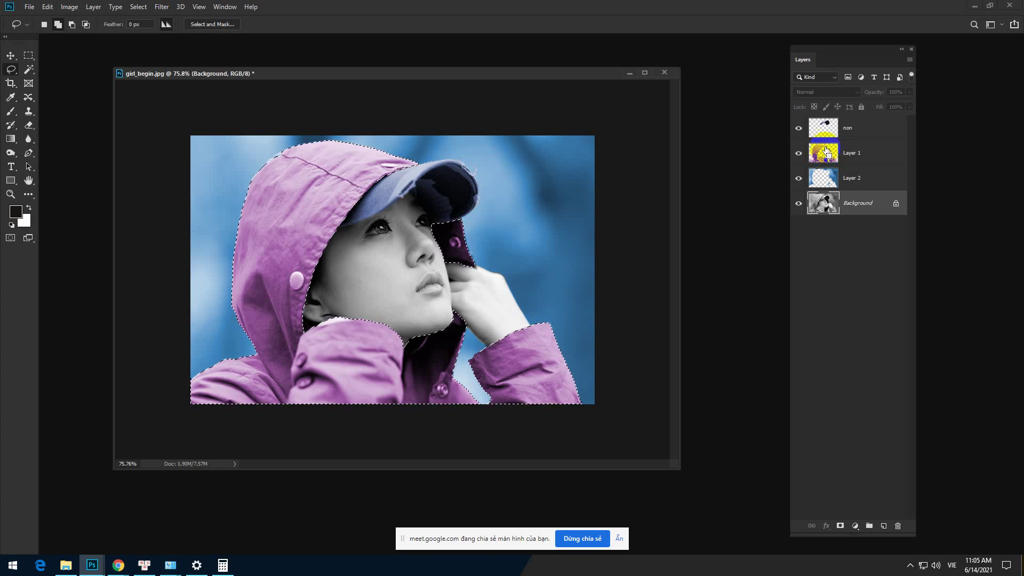
{"action": "key", "text": "ctrl+d"}
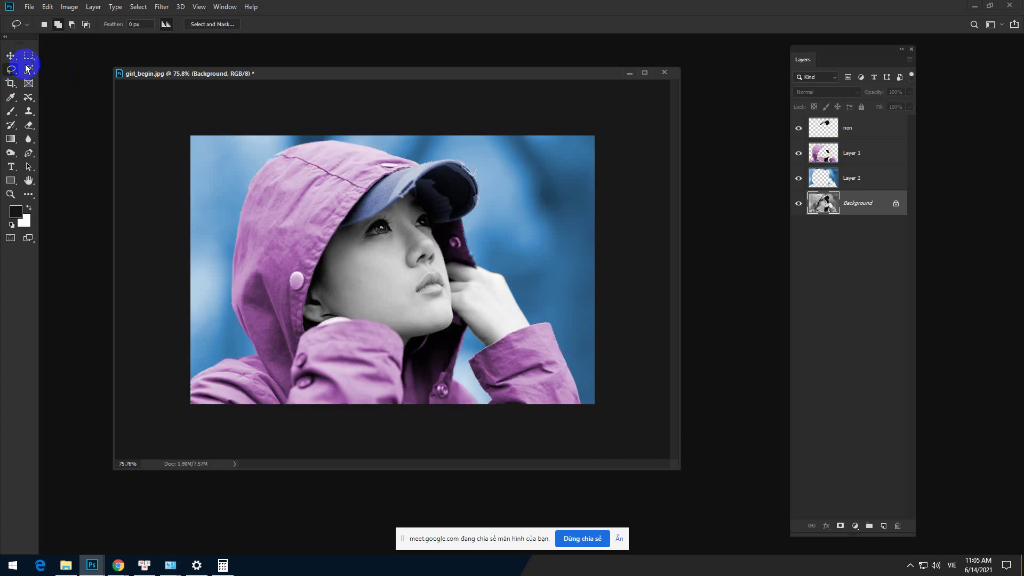
Step: Outline the face and the raised hand with the Magnetic Lasso in add-to-selection mode, following the hood, sleeves and cap brim
{"action": "scroll", "coordinate": [336, 202], "scroll_direction": "up", "scroll_amount": 4}
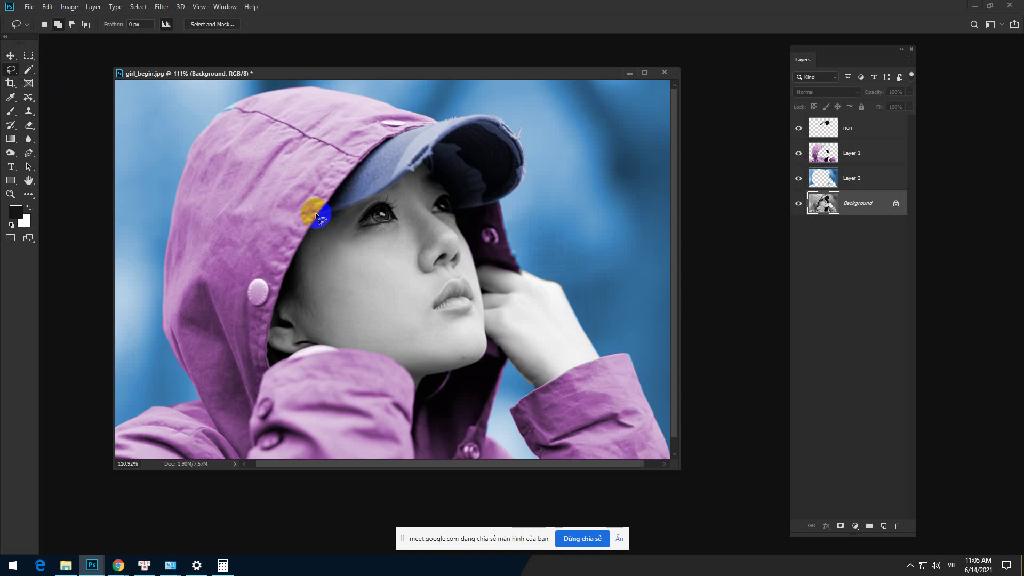
{"action": "left_click", "coordinate": [11, 71]}
{"action": "left_click", "coordinate": [66, 90]}
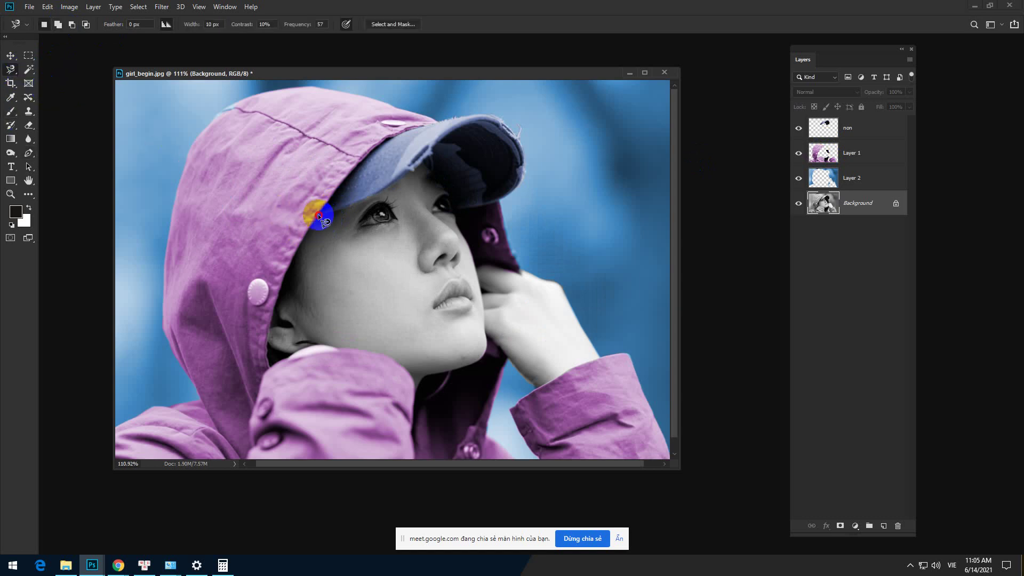
{"action": "left_click", "coordinate": [58, 24]}
{"action": "left_click", "coordinate": [318, 213]}
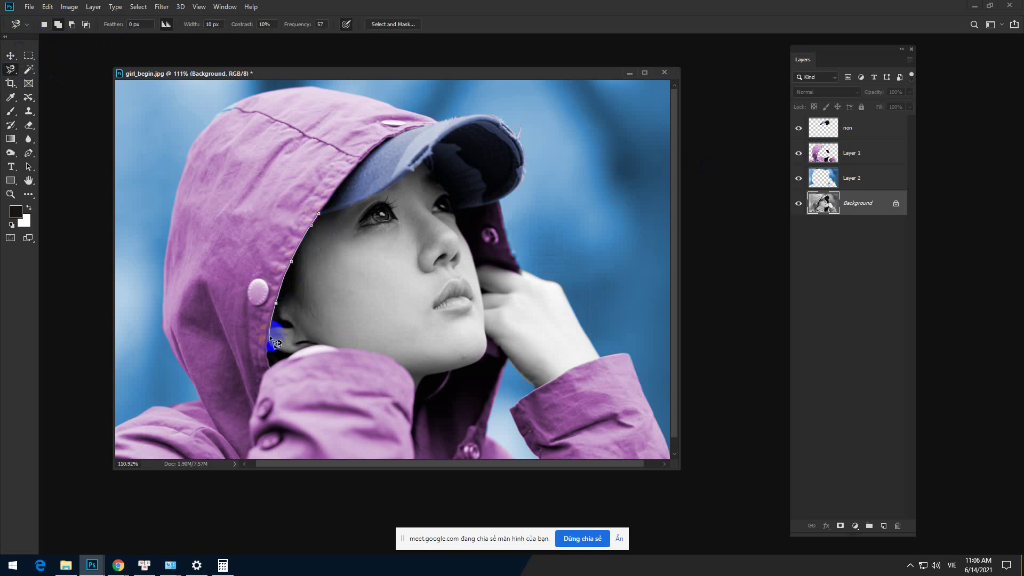
{"action": "left_click", "coordinate": [273, 368]}
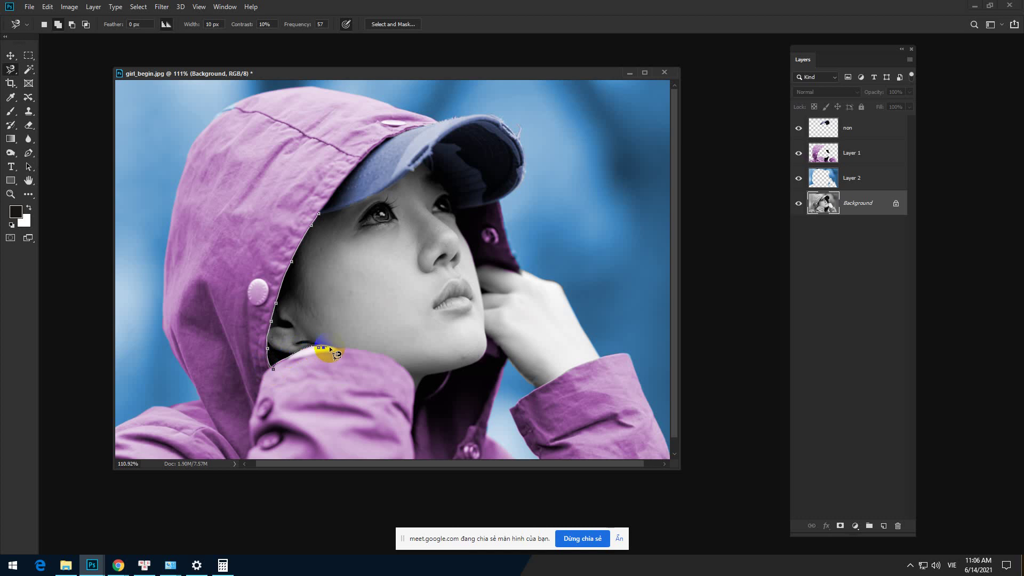
{"action": "mouse_move", "coordinate": [416, 392]}
{"action": "left_mouse_down"}
{"action": "mouse_move", "coordinate": [421, 379]}
{"action": "mouse_move", "coordinate": [480, 358]}
{"action": "mouse_move", "coordinate": [485, 324]}
{"action": "mouse_move", "coordinate": [508, 353]}
{"action": "left_mouse_up"}
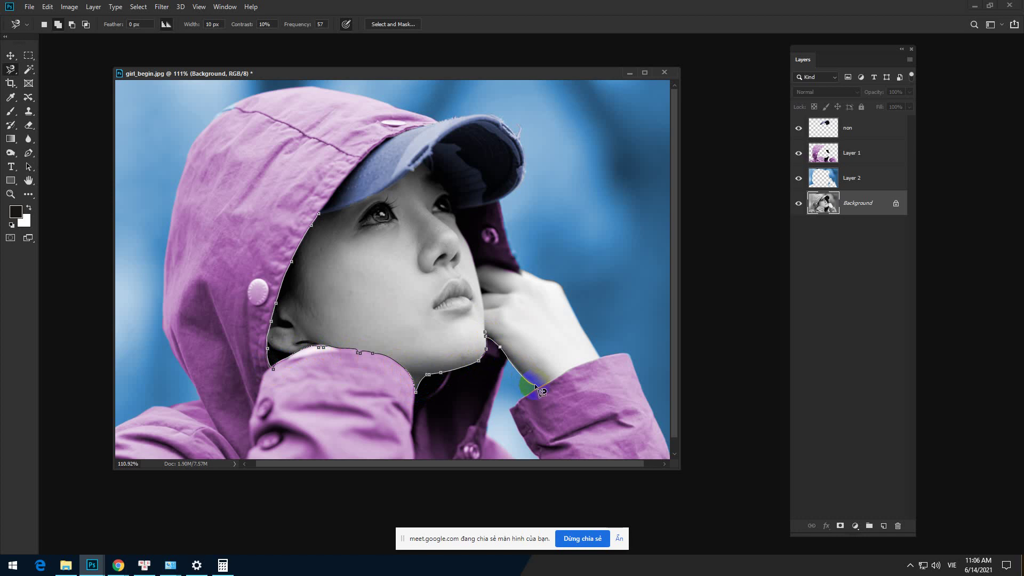
{"action": "mouse_move", "coordinate": [535, 385]}
{"action": "left_mouse_down"}
{"action": "mouse_move", "coordinate": [580, 359]}
{"action": "mouse_move", "coordinate": [601, 361]}
{"action": "mouse_move", "coordinate": [558, 290]}
{"action": "mouse_move", "coordinate": [473, 260]}
{"action": "mouse_move", "coordinate": [446, 190]}
{"action": "mouse_move", "coordinate": [422, 166]}
{"action": "mouse_move", "coordinate": [320, 214]}
{"action": "left_mouse_up"}
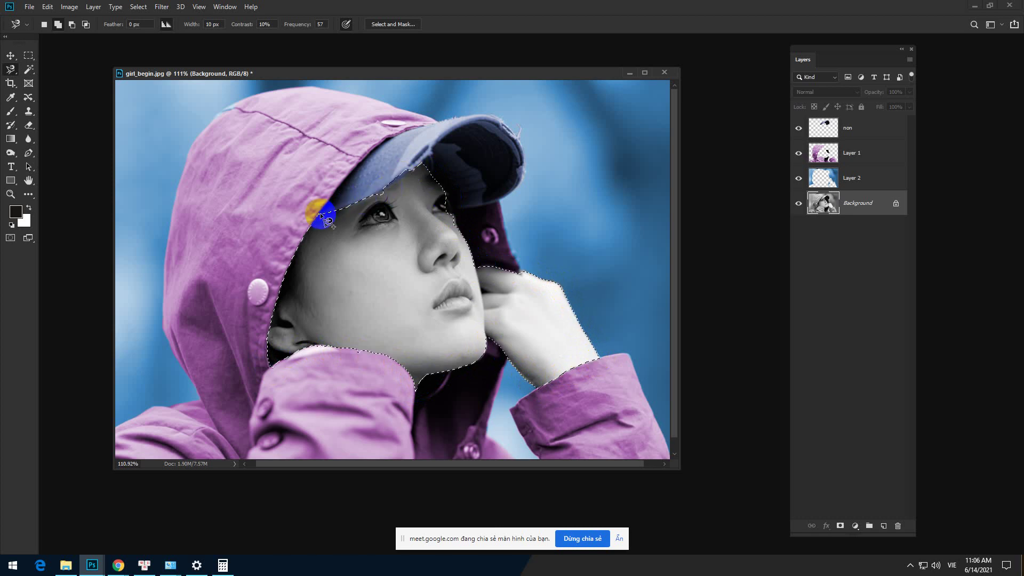
{"action": "left_click", "coordinate": [318, 213]}
Step: Add the missed notch at the top of the raised hand, beside the hood's lower corner, to the selection with the Lasso
{"action": "right_click", "coordinate": [10, 70]}
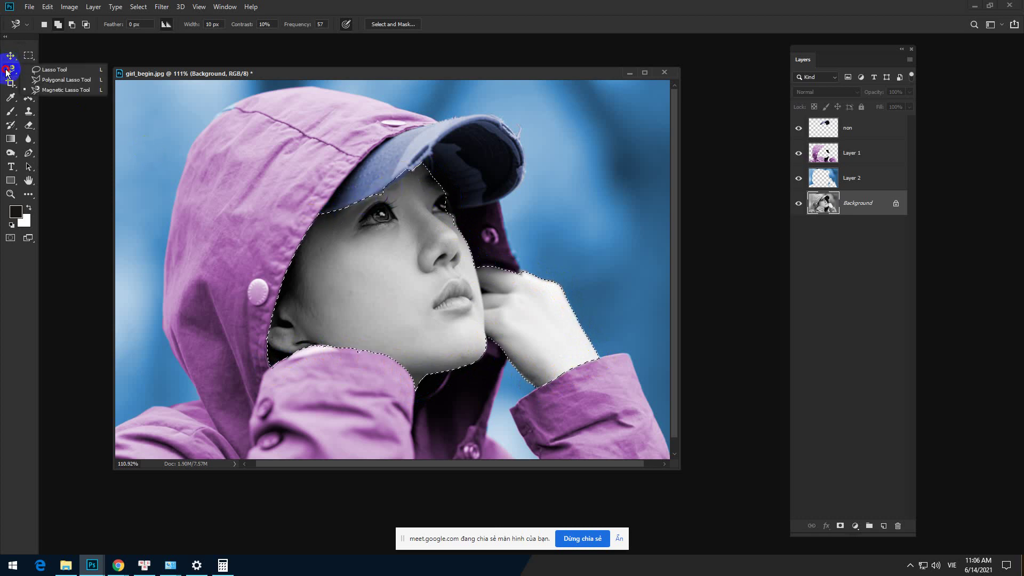
{"action": "left_click", "coordinate": [53, 68]}
{"action": "scroll", "coordinate": [331, 383], "scroll_direction": "up", "scroll_amount": 5}
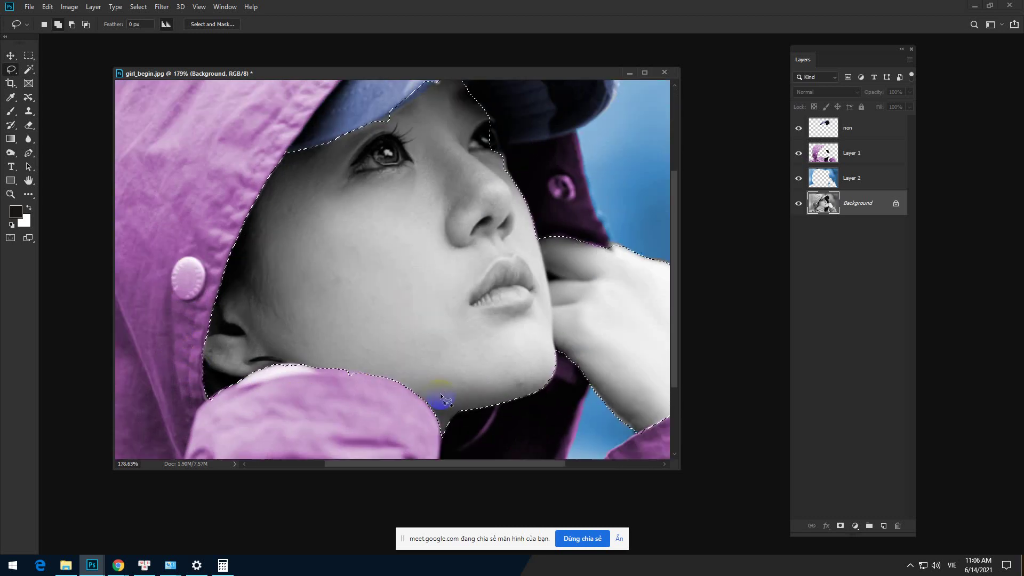
{"action": "left_click_drag", "start_coordinate": [487, 231], "coordinate": [396, 325]}
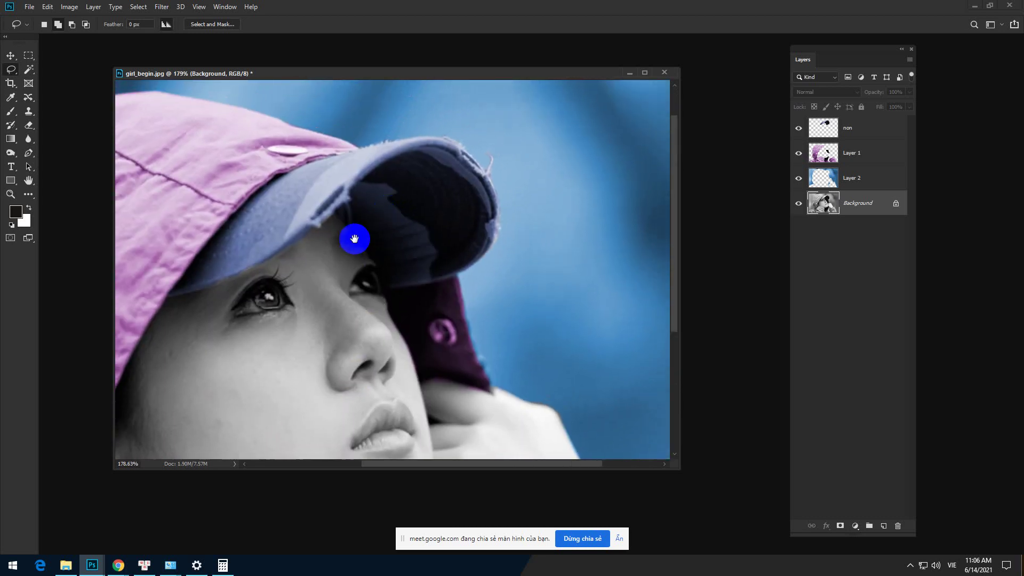
{"action": "scroll", "coordinate": [338, 241], "scroll_direction": "up", "scroll_amount": 1}
{"action": "scroll", "coordinate": [339, 241], "scroll_direction": "up", "scroll_amount": 1}
{"action": "mouse_move", "coordinate": [353, 263]}
{"action": "left_mouse_down"}
{"action": "mouse_move", "coordinate": [389, 309]}
{"action": "mouse_move", "coordinate": [380, 347]}
{"action": "mouse_move", "coordinate": [391, 334]}
{"action": "mouse_move", "coordinate": [372, 360]}
{"action": "left_mouse_up"}
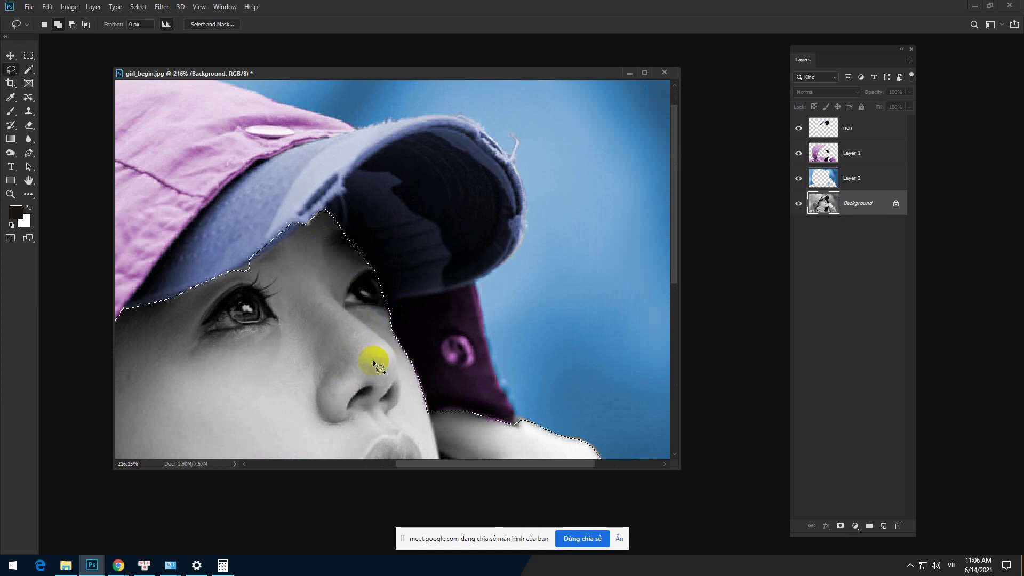
{"action": "left_click_drag", "start_coordinate": [375, 413], "coordinate": [347, 307]}
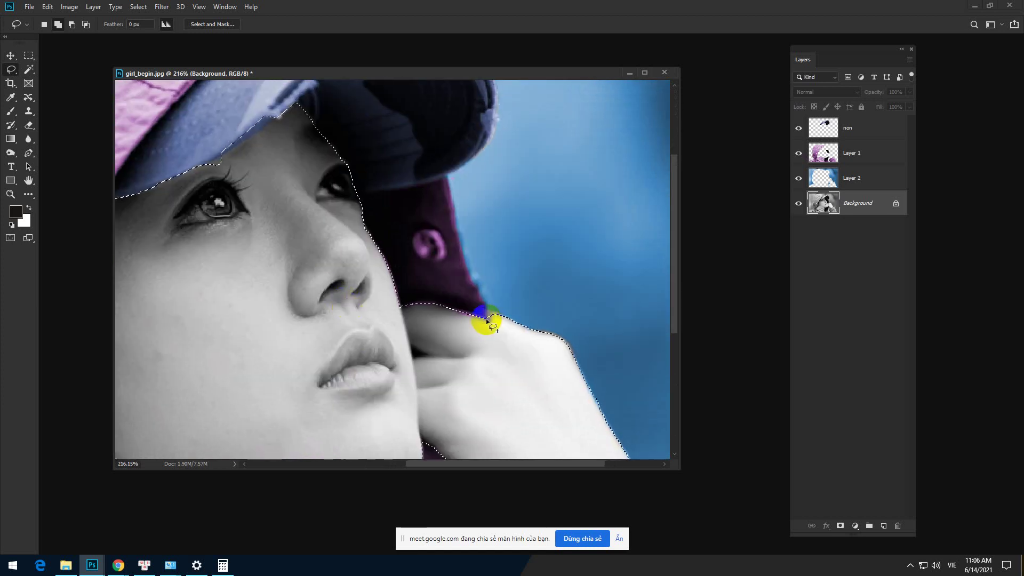
{"action": "left_click_drag", "start_coordinate": [500, 322], "coordinate": [513, 361]}
{"action": "scroll", "coordinate": [513, 360], "scroll_direction": "down", "scroll_amount": 4}
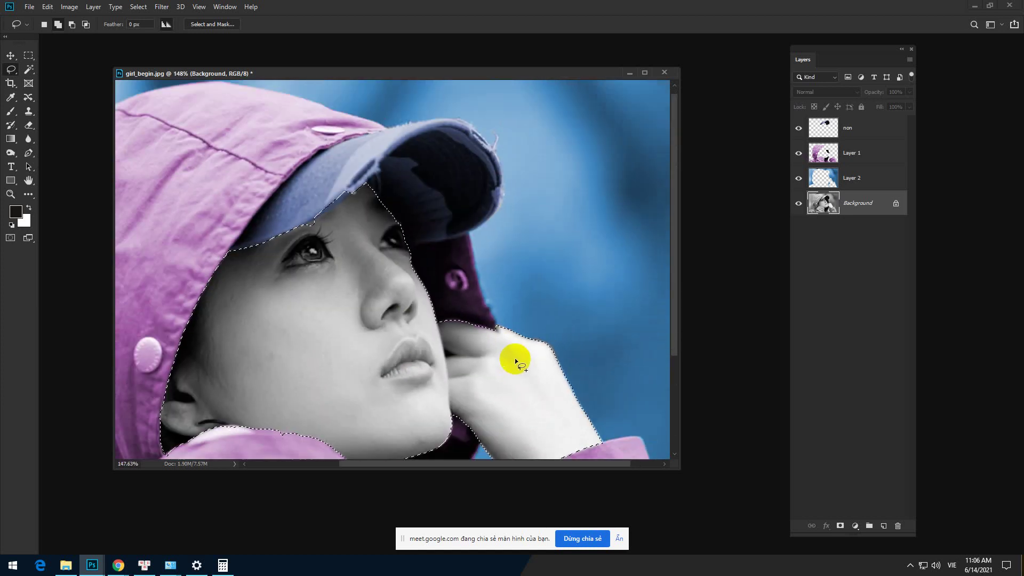
Step: Subtract the slivers of cap brim above the near eye and forehead from the face selection
{"action": "left_click_drag", "start_coordinate": [368, 340], "coordinate": [430, 332]}
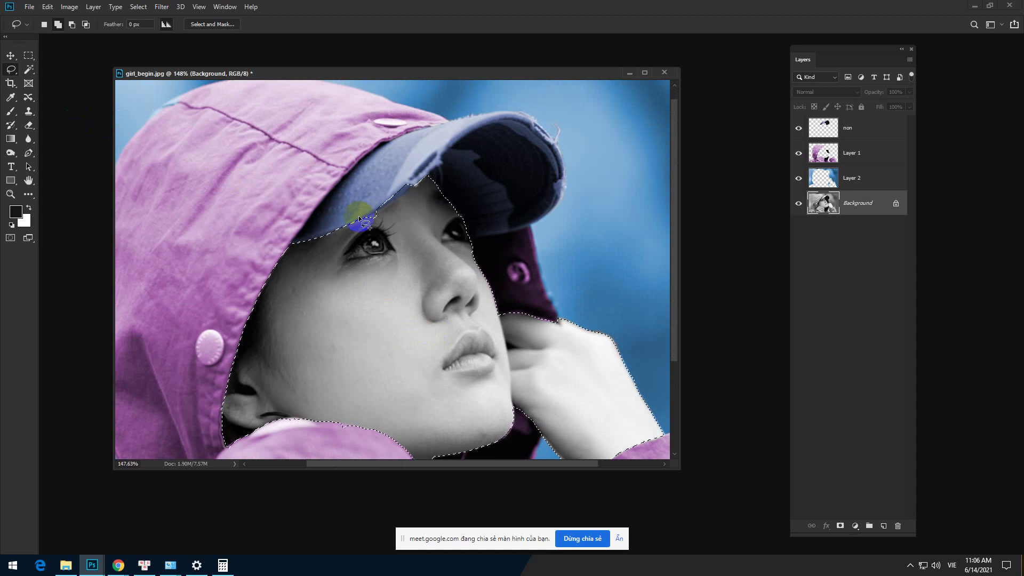
{"action": "left_click", "coordinate": [72, 24]}
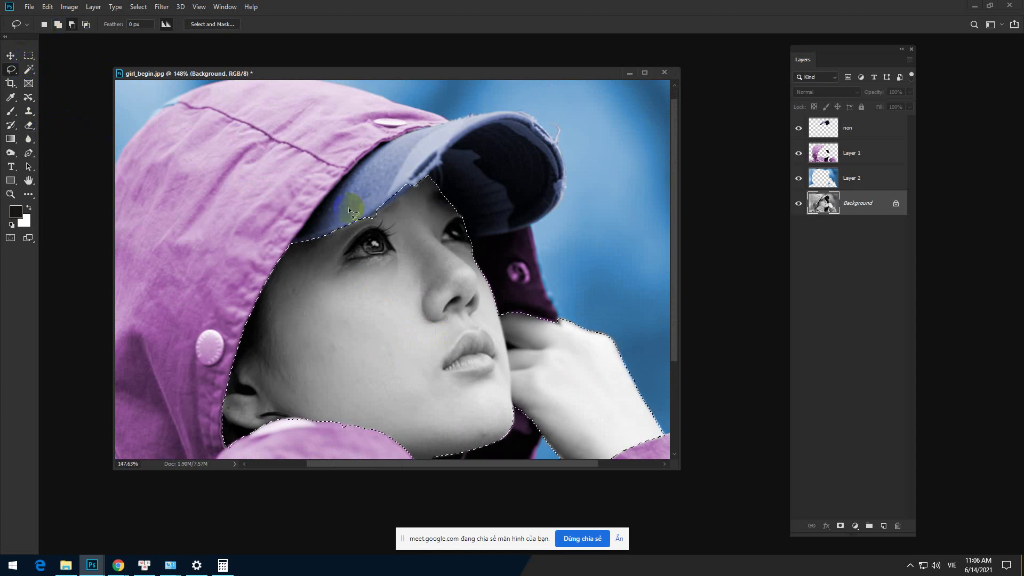
{"action": "left_click_drag", "start_coordinate": [365, 223], "coordinate": [382, 213]}
{"action": "key", "text": "alt"}
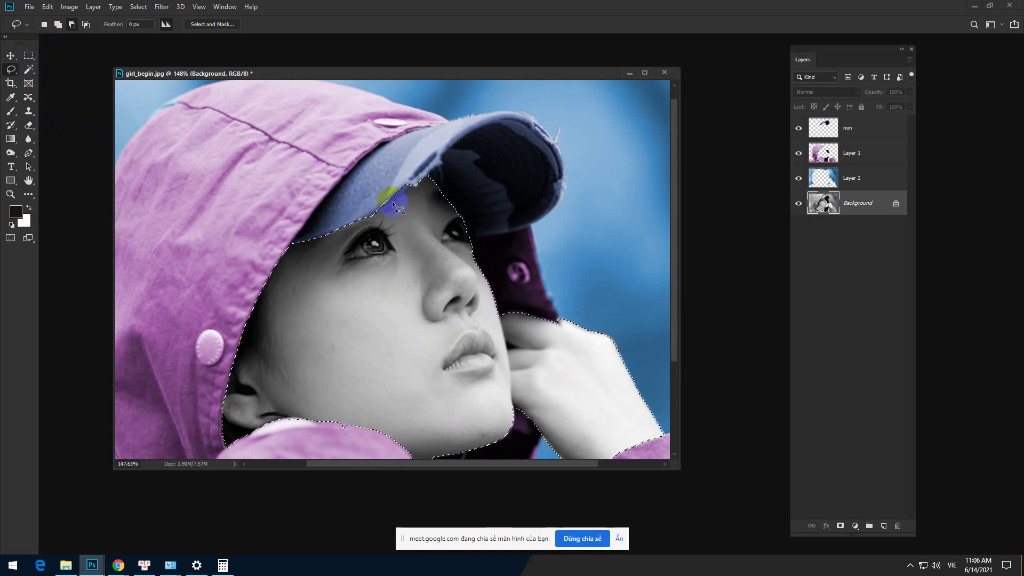
{"action": "left_click_drag", "start_coordinate": [388, 204], "coordinate": [408, 187]}
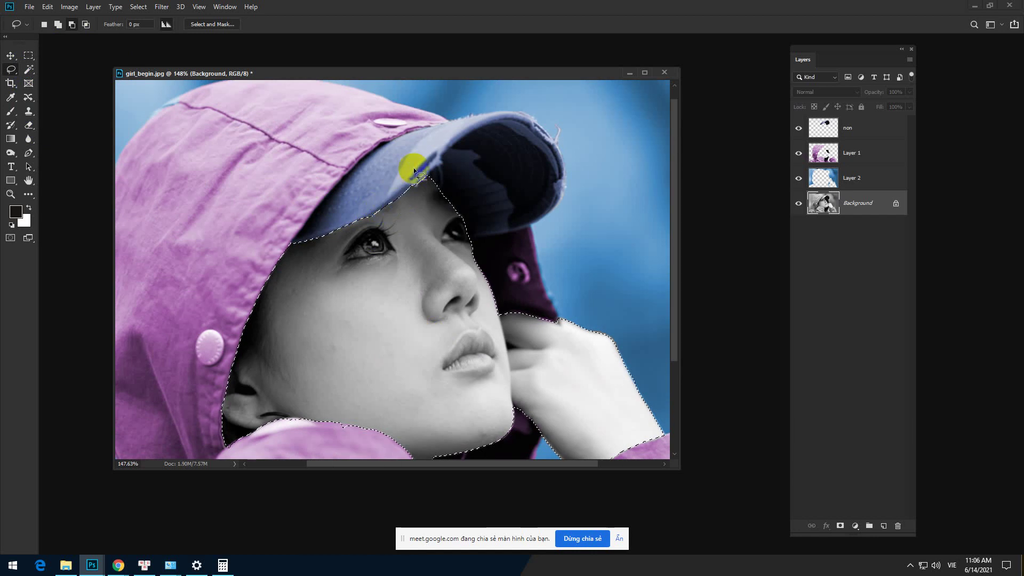
Step: Copy the selected face and hand from the Background layer to their own layer and tint them skin brown with Colorize, hue 27, adjusting the saturation
{"action": "scroll", "coordinate": [418, 175], "scroll_direction": "down", "scroll_amount": 4}
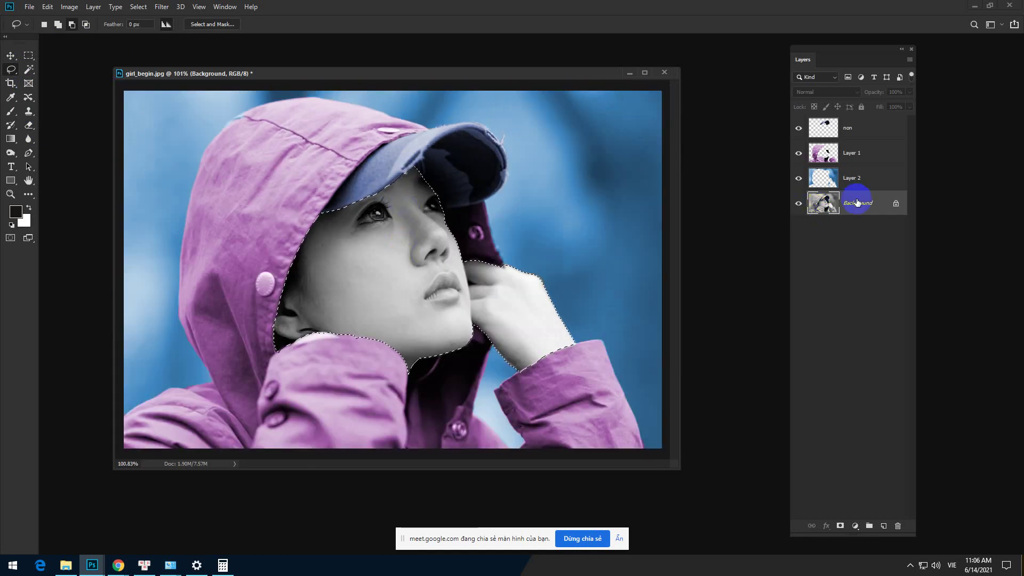
{"action": "key", "text": "ctrl+j"}
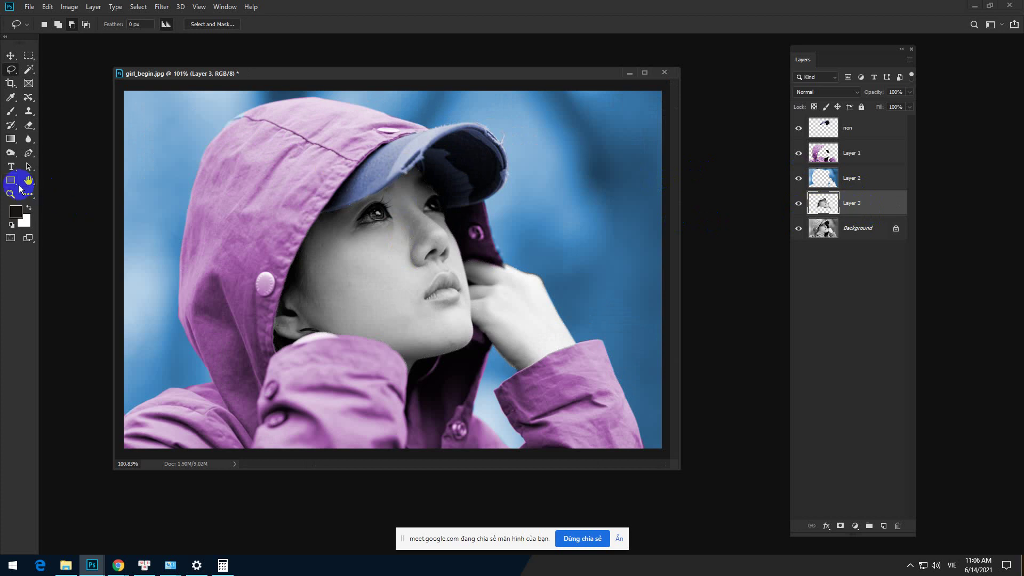
{"action": "key", "text": "ctrl+u"}
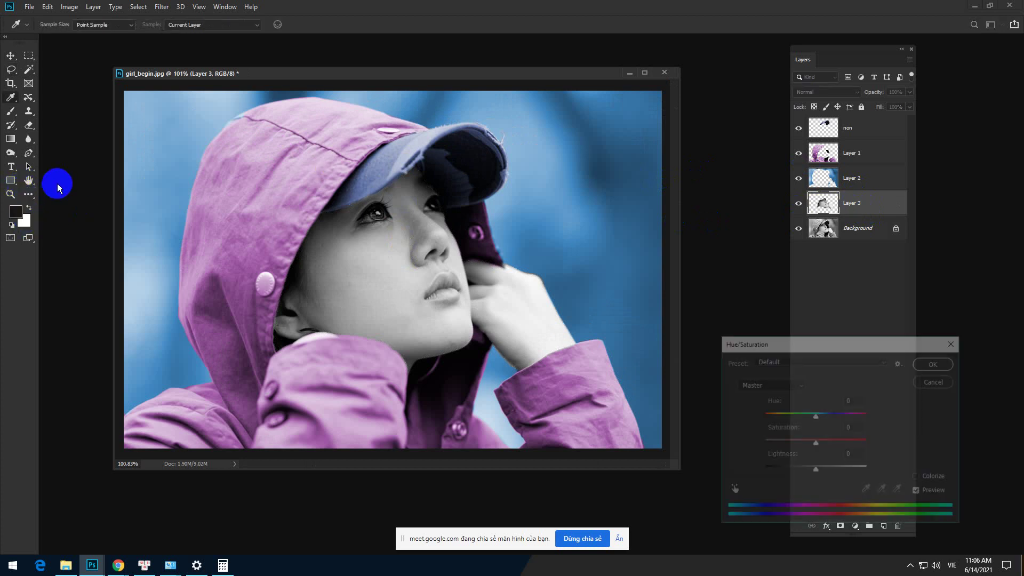
{"action": "left_click", "coordinate": [933, 477]}
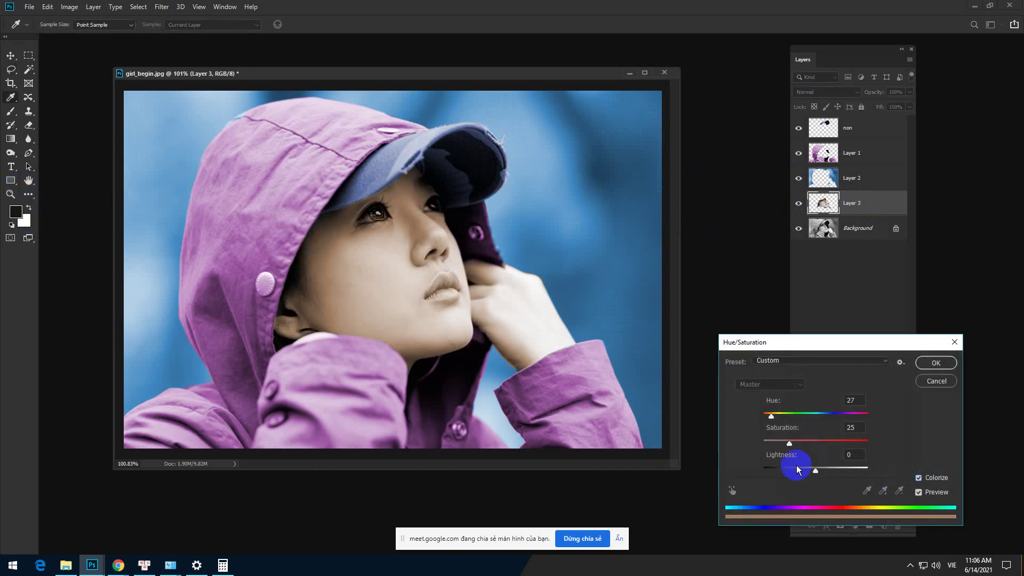
{"action": "left_click_drag", "start_coordinate": [793, 445], "coordinate": [818, 468]}
{"action": "left_click_drag", "start_coordinate": [786, 443], "coordinate": [792, 443]}
{"action": "left_click_drag", "start_coordinate": [797, 443], "coordinate": [787, 446]}
{"action": "left_click_drag", "start_coordinate": [784, 446], "coordinate": [797, 445]}
{"action": "left_click_drag", "start_coordinate": [815, 469], "coordinate": [790, 443]}
{"action": "left_click", "coordinate": [927, 365]}
{"action": "left_click", "coordinate": [799, 204]}
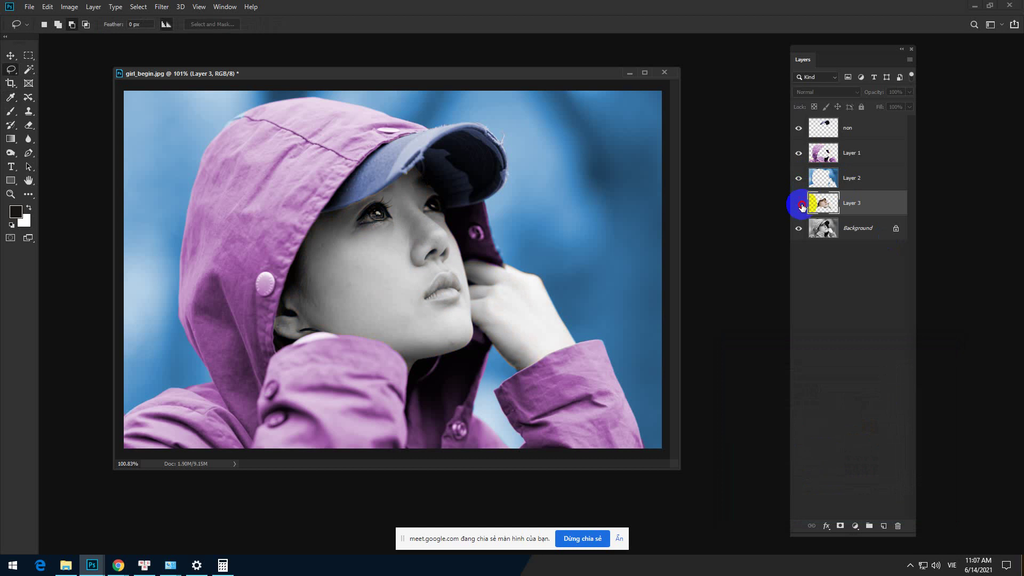
{"action": "left_click", "coordinate": [800, 204]}
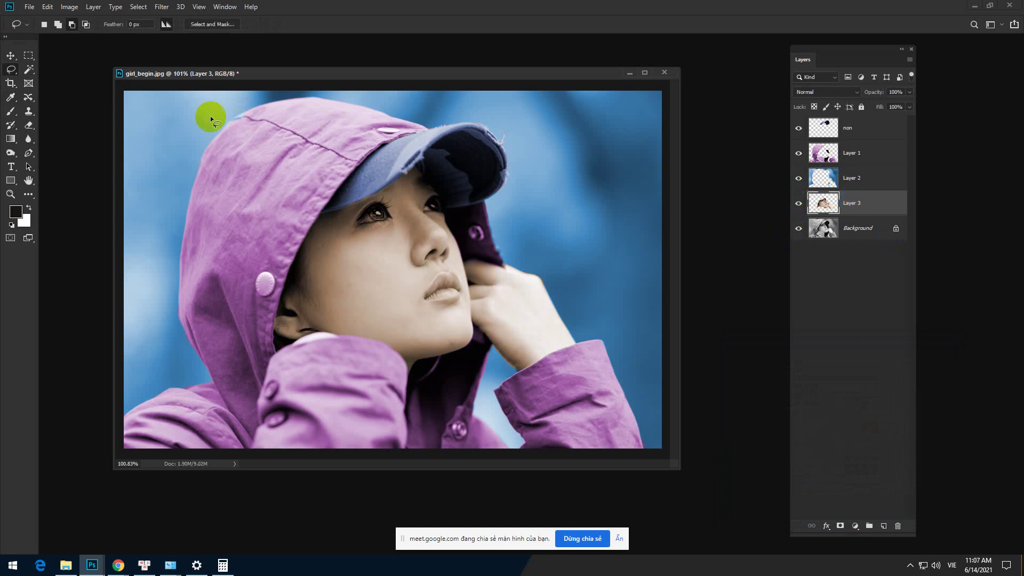
Step: Outline the lips with the Polygonal Lasso using a 5 px feather
{"action": "left_click", "coordinate": [13, 71]}
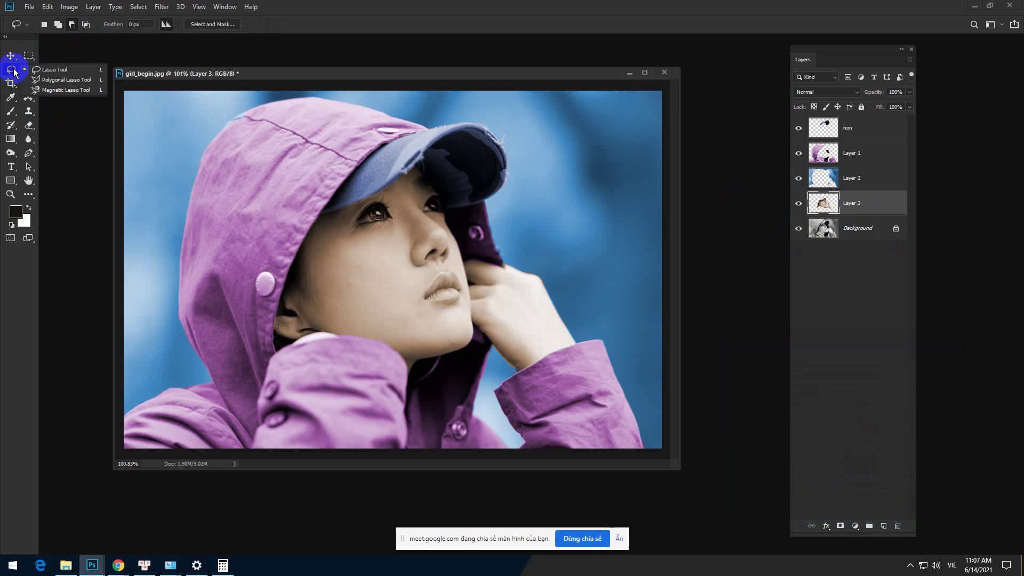
{"action": "left_click", "coordinate": [59, 80]}
{"action": "left_click", "coordinate": [9, 69]}
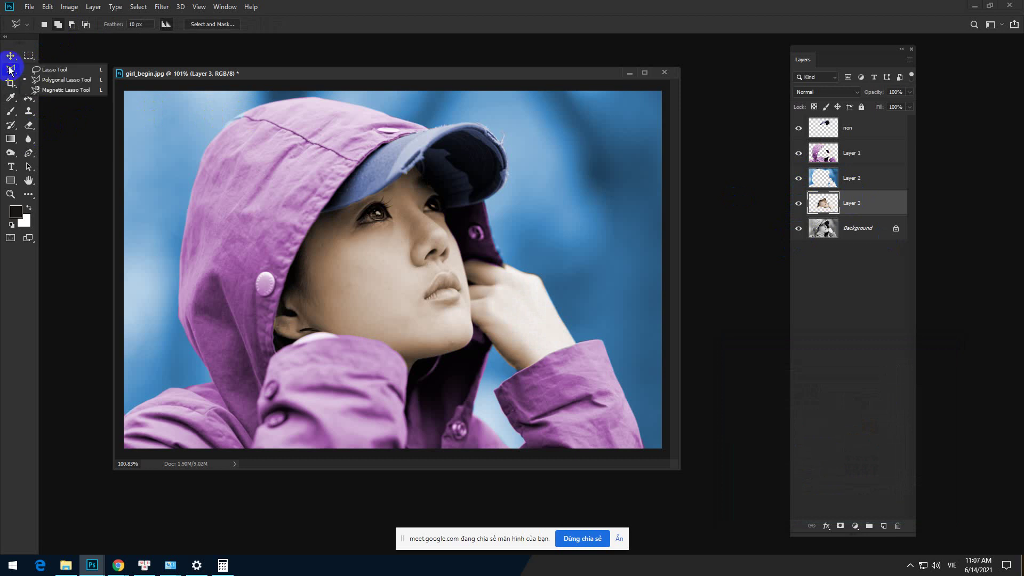
{"action": "left_click", "coordinate": [46, 79]}
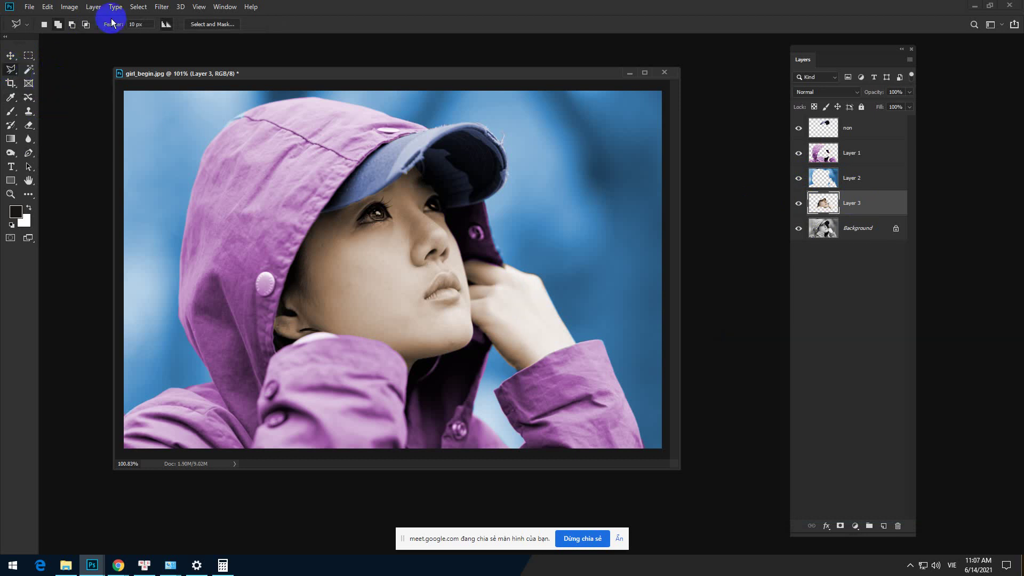
{"action": "left_click", "coordinate": [121, 23]}
{"action": "left_click", "coordinate": [139, 24]}
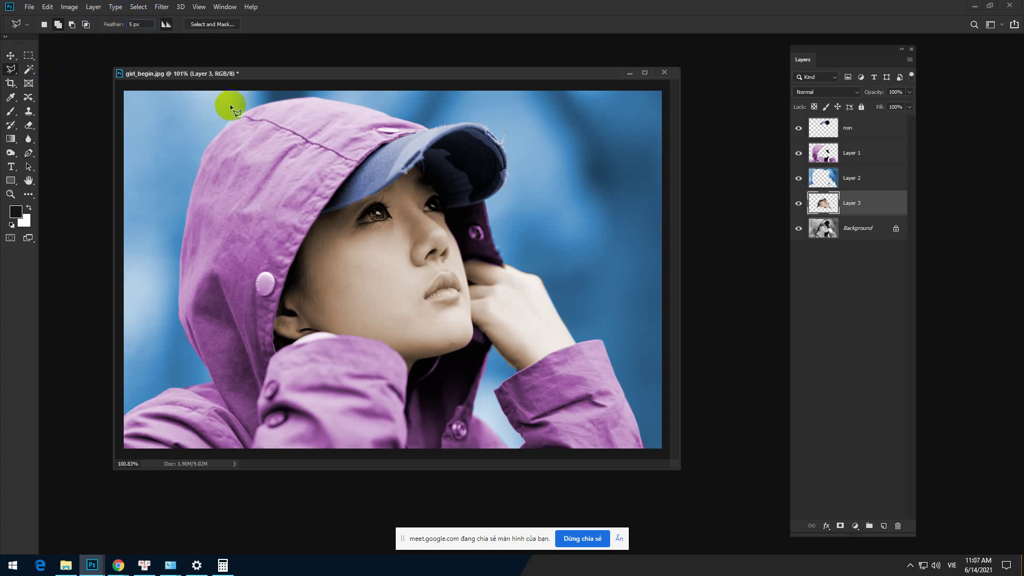
{"action": "scroll", "coordinate": [462, 287], "scroll_direction": "up", "scroll_amount": 6}
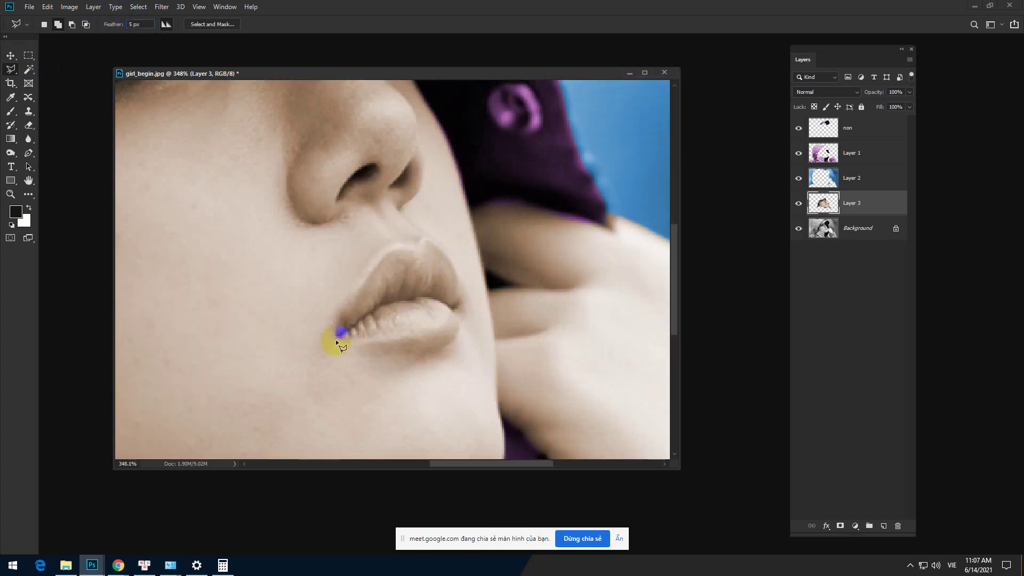
{"action": "left_click", "coordinate": [337, 336]}
{"action": "left_click", "coordinate": [337, 316]}
{"action": "left_click", "coordinate": [350, 305]}
{"action": "left_click", "coordinate": [446, 256]}
{"action": "left_click", "coordinate": [336, 335]}
Step: Copy the selected lips from Layer 3 to a new layer and rename that layer moi
{"action": "scroll", "coordinate": [406, 329], "scroll_direction": "down", "scroll_amount": 6}
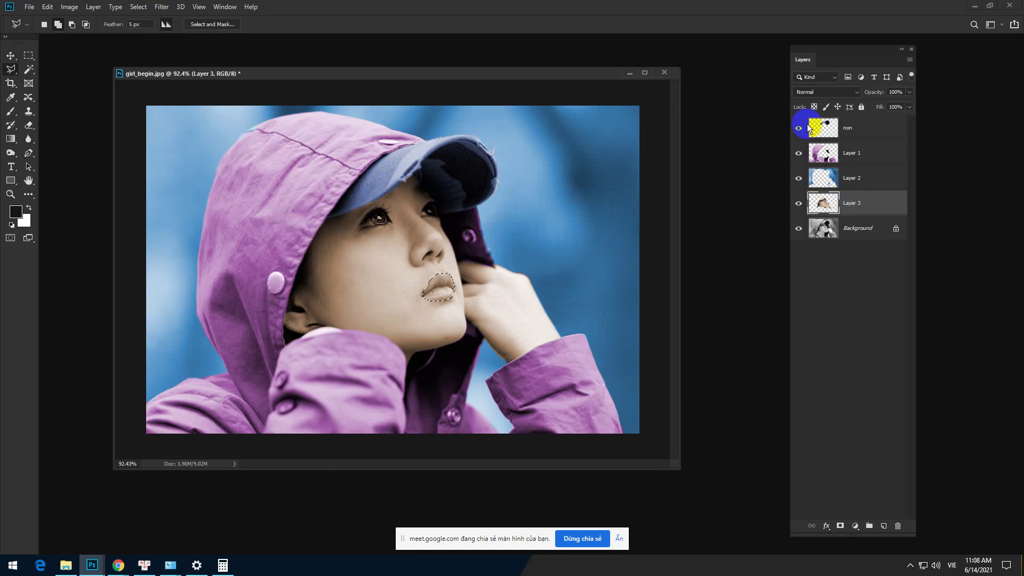
{"action": "key", "text": "ctrl+j"}
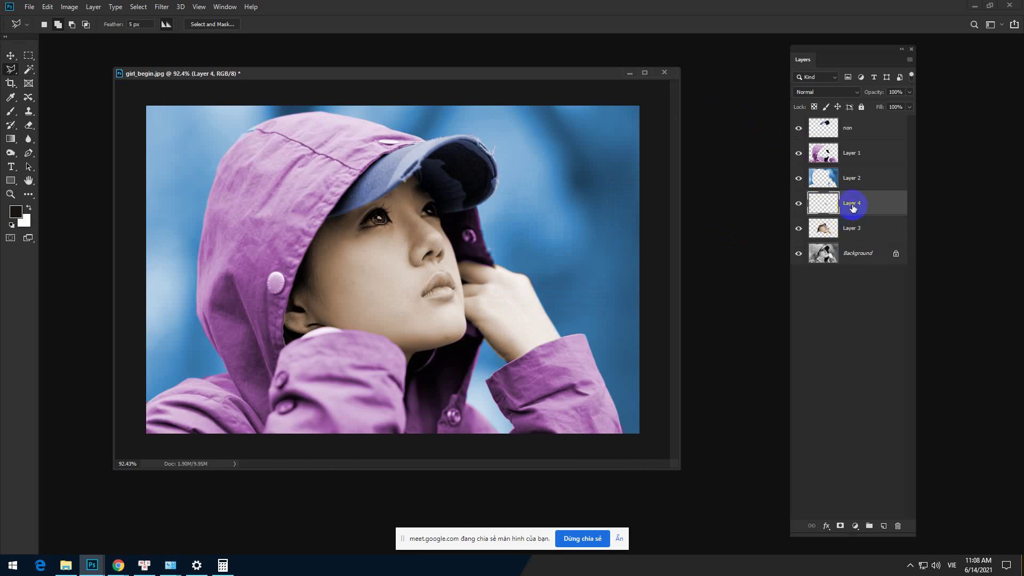
{"action": "double_click", "coordinate": [850, 205]}
{"action": "key", "text": "Return"}
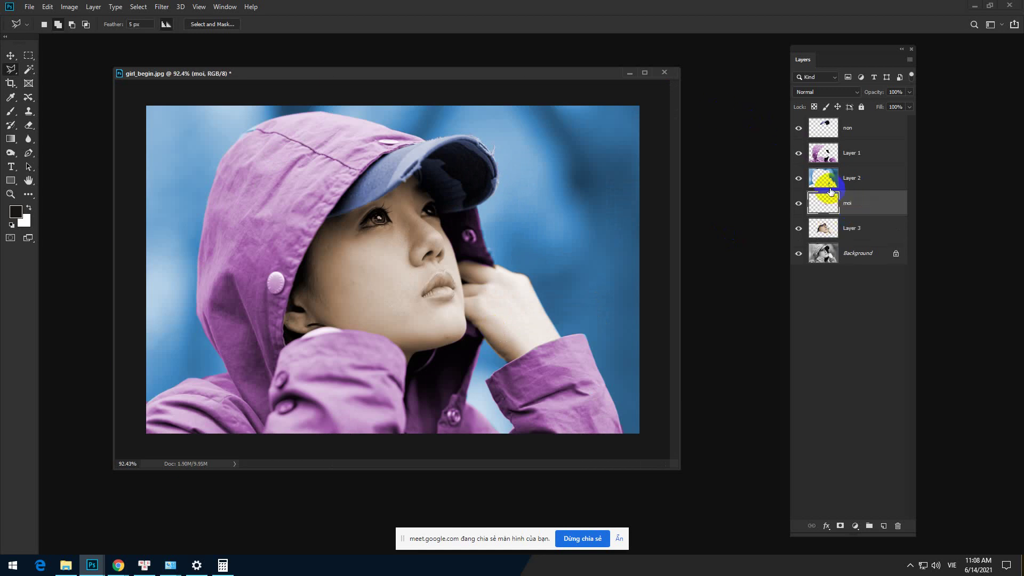
Step: Tint the lips on the moi layer red with Hue/Saturation, using Colorize with hue 360 and saturation 51
{"action": "key", "text": "ctrl+u"}
{"action": "left_click", "coordinate": [919, 478]}
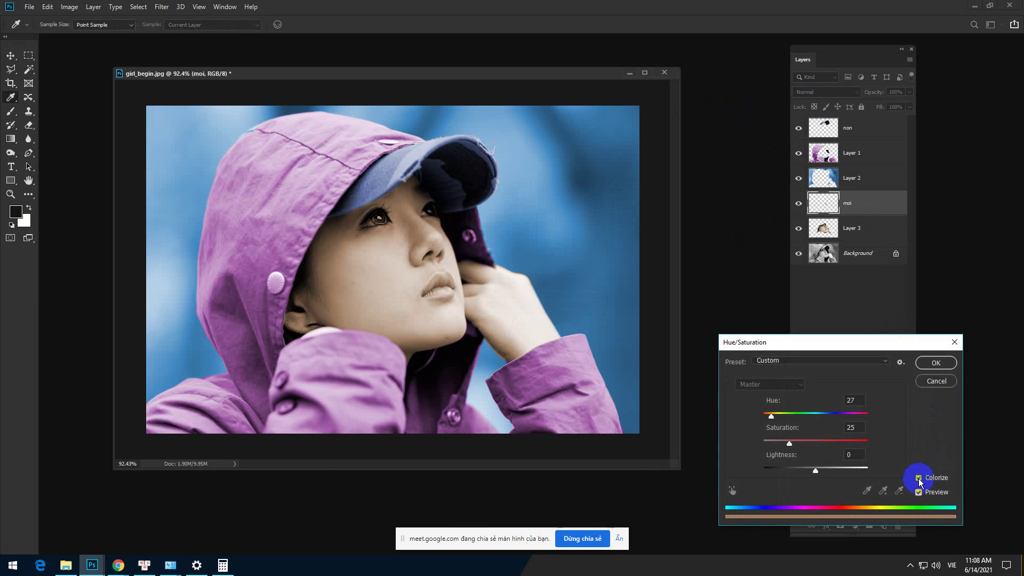
{"action": "left_click_drag", "start_coordinate": [775, 418], "coordinate": [882, 415]}
{"action": "left_click_drag", "start_coordinate": [818, 440], "coordinate": [817, 445]}
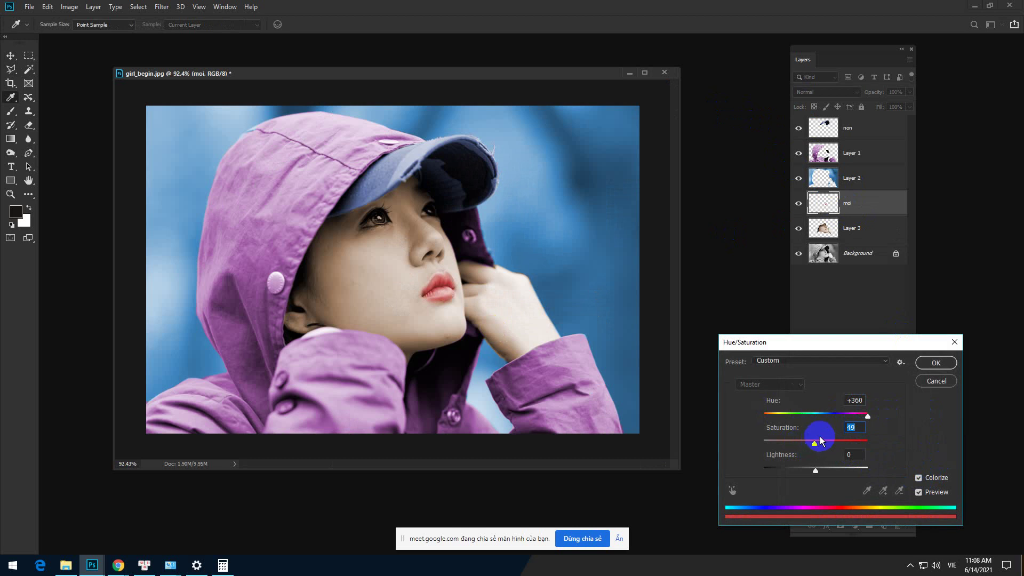
{"action": "left_click", "coordinate": [815, 442]}
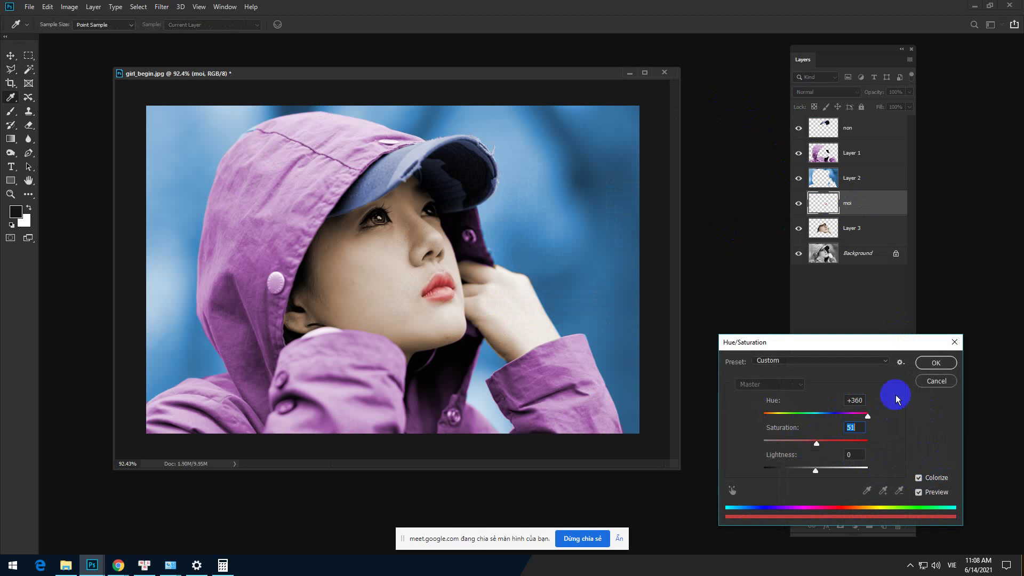
{"action": "left_click", "coordinate": [933, 362]}
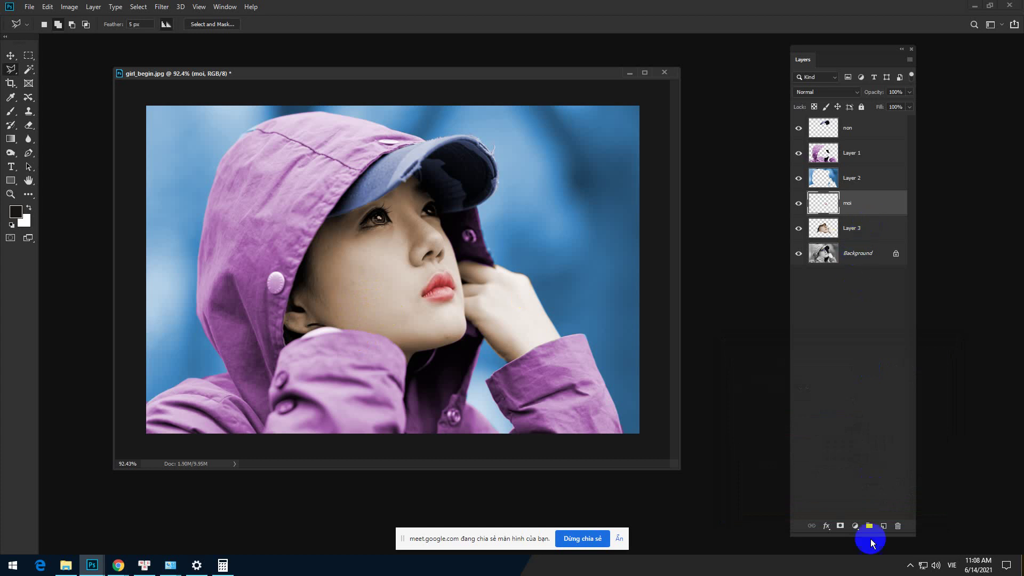
Step: Add a new empty layer above moi and name it ma hong
{"action": "left_click", "coordinate": [883, 526]}
{"action": "double_click", "coordinate": [852, 203]}
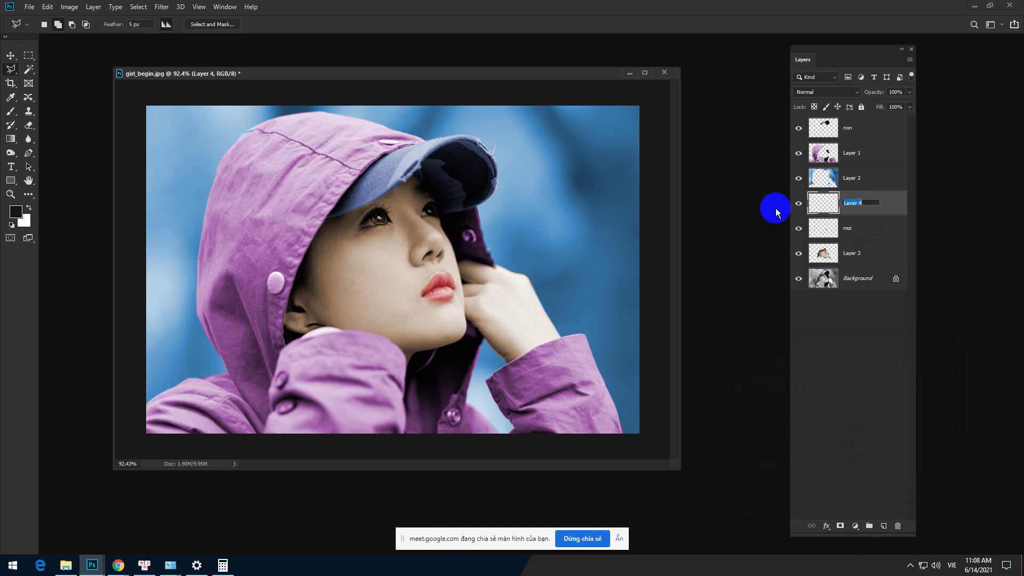
{"action": "key", "text": "Return"}
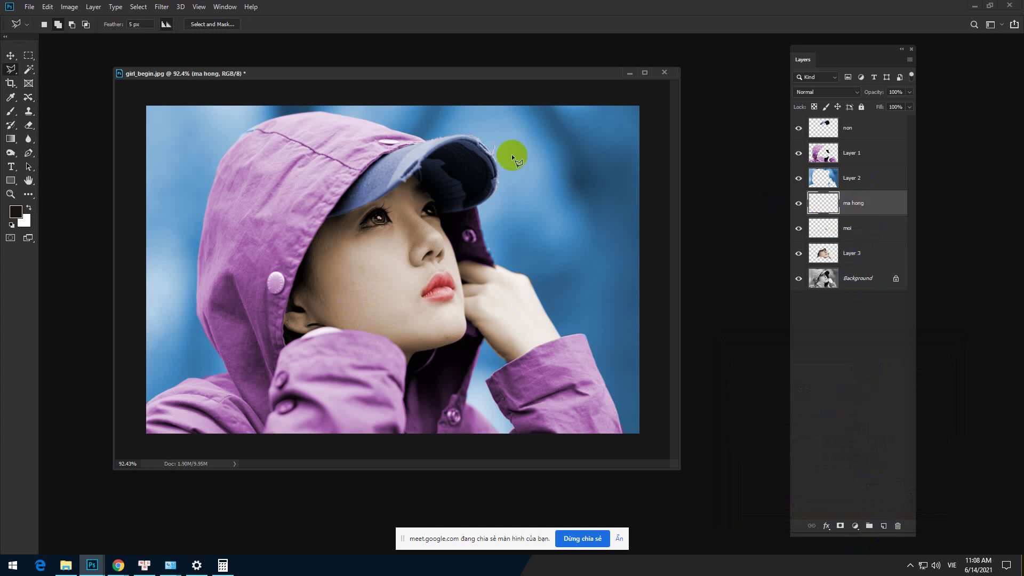
Step: Set the foreground color to a light pink for the blush
{"action": "left_click", "coordinate": [16, 212]}
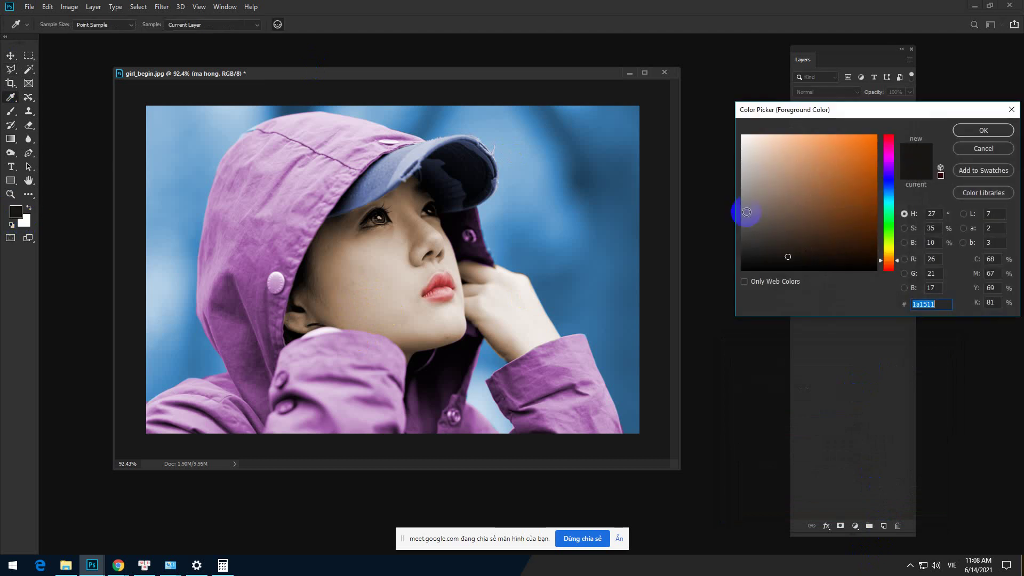
{"action": "left_click", "coordinate": [888, 155]}
{"action": "left_click_drag", "start_coordinate": [810, 143], "coordinate": [802, 144]}
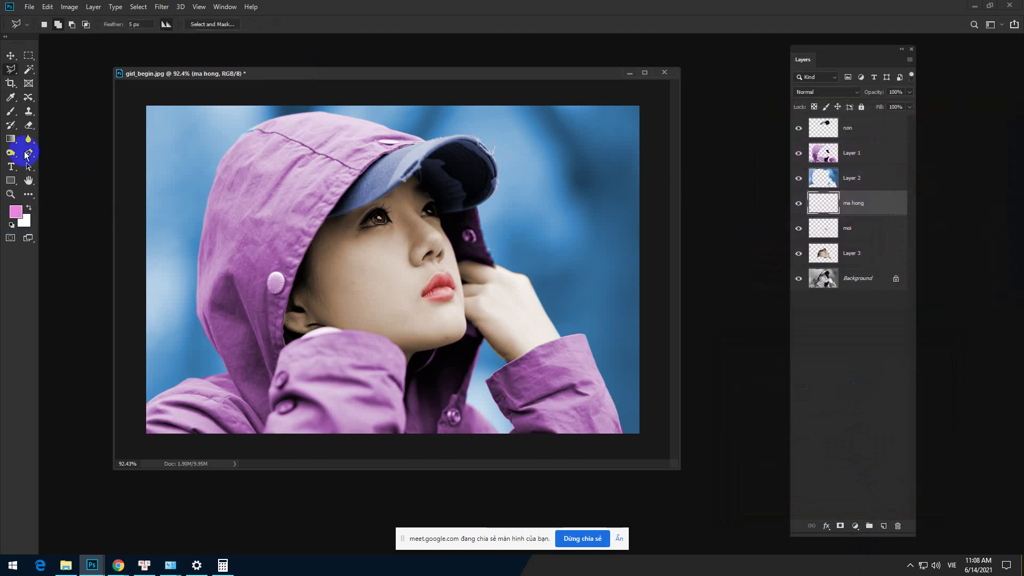
Step: Set up the Brush tool with the Soft Round tip and enlarge it to 175 px
{"action": "left_click", "coordinate": [12, 111]}
{"action": "left_click", "coordinate": [33, 111]}
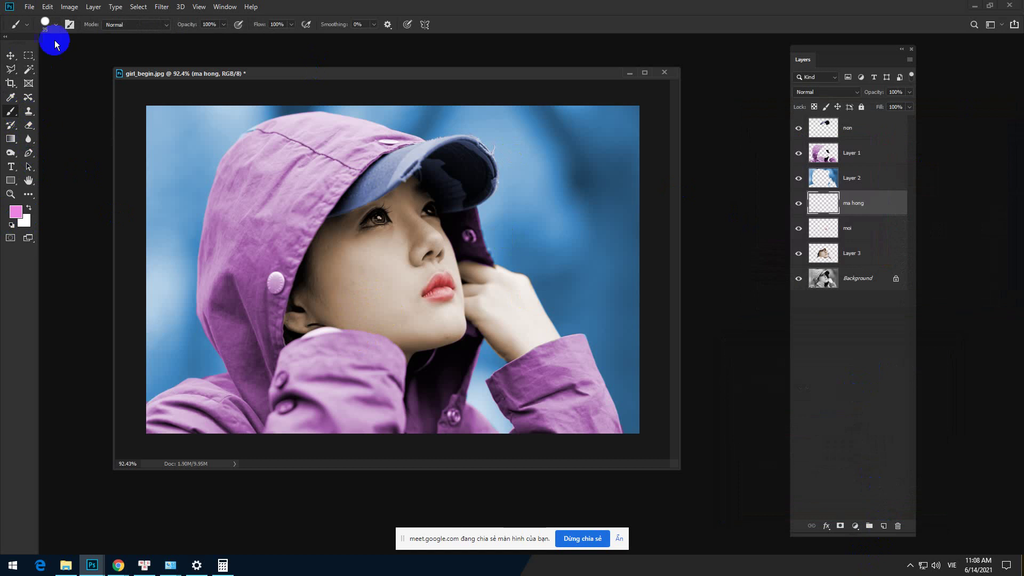
{"action": "left_click", "coordinate": [56, 24]}
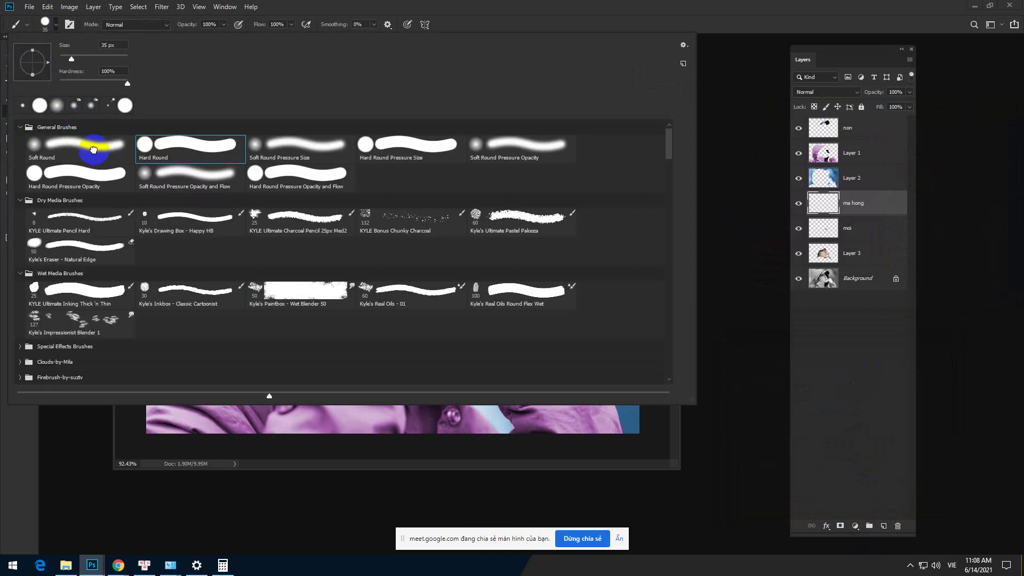
{"action": "left_click", "coordinate": [92, 148]}
{"action": "left_click", "coordinate": [512, 6]}
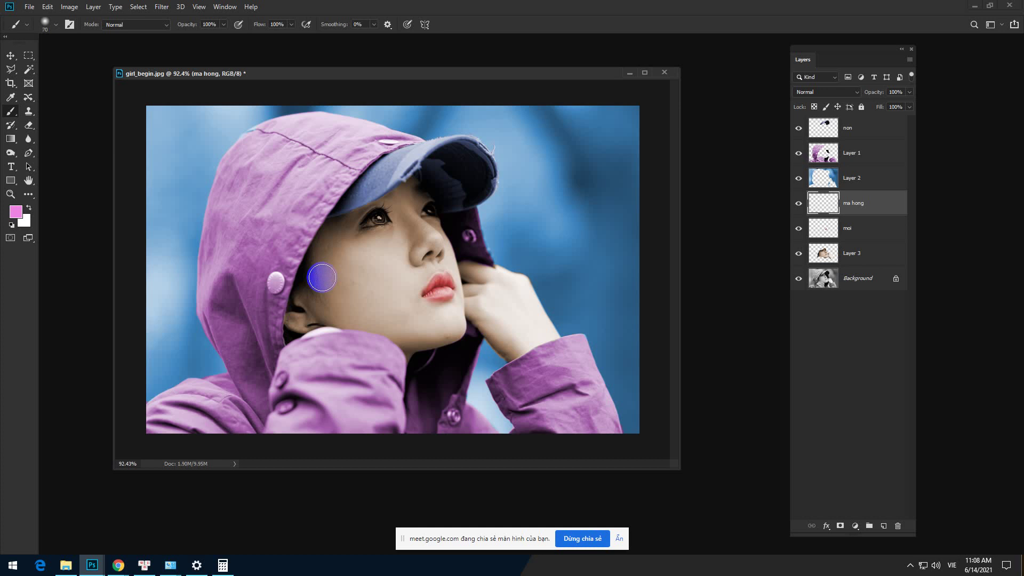
{"action": "key", "text": "bracketright"}
{"action": "key", "text": "bracketright"}
{"action": "key", "text": "bracketright"}
{"action": "key", "text": "bracketright"}
{"action": "key", "text": "bracketright"}
{"action": "key", "text": "bracketright"}
Step: Try a pink blush dab on the cheek in Normal mode and again in Multiply mode at full brush opacity, undoing each
{"action": "left_click", "coordinate": [358, 277]}
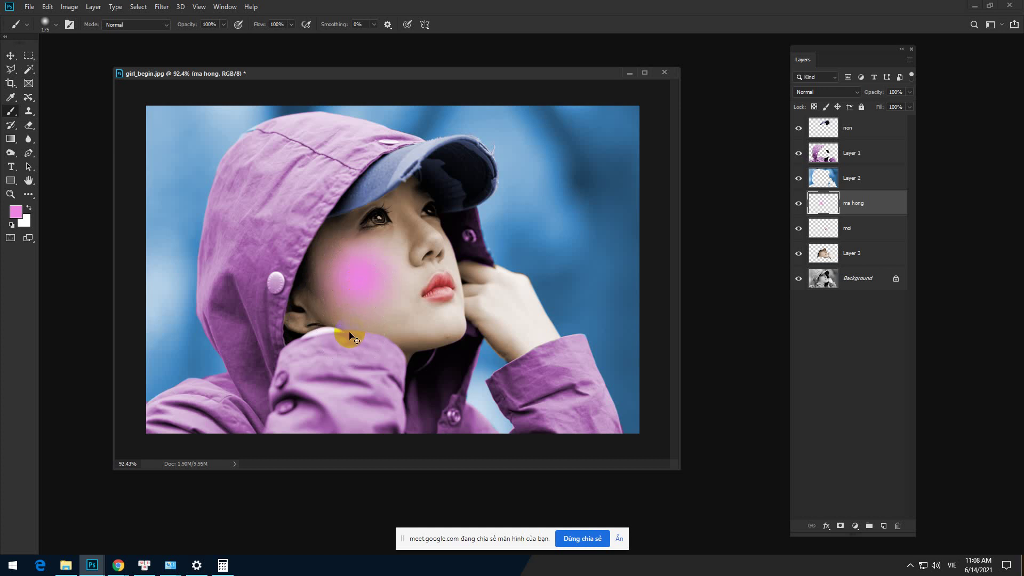
{"action": "key", "text": "ctrl+z"}
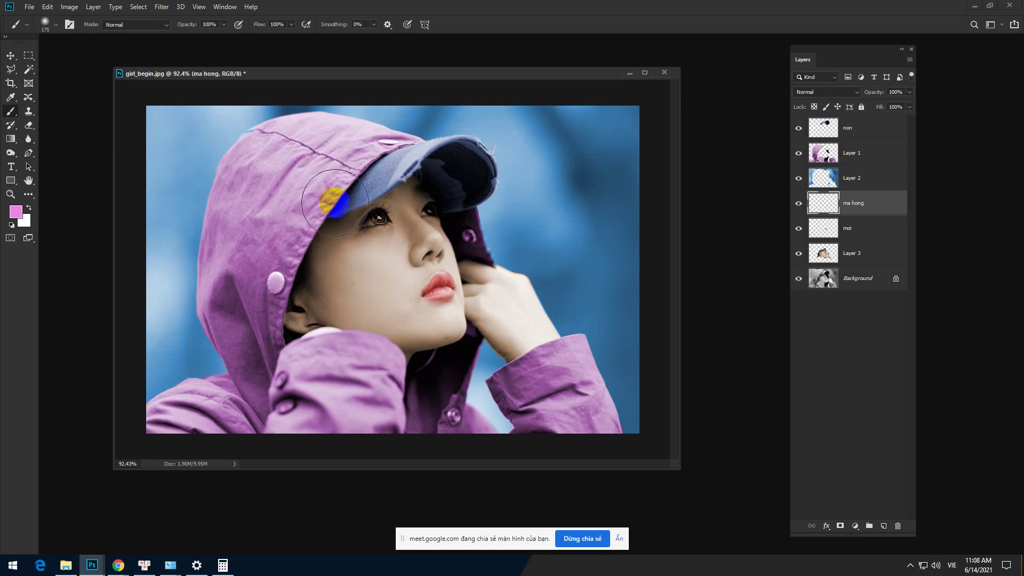
{"action": "left_click", "coordinate": [159, 26]}
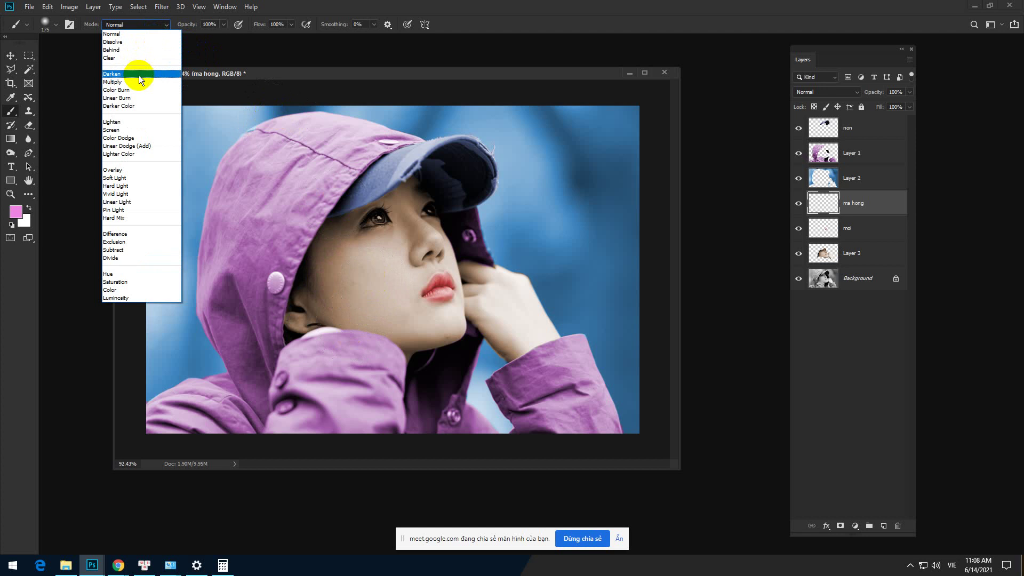
{"action": "left_click", "coordinate": [138, 82]}
{"action": "left_click", "coordinate": [364, 267]}
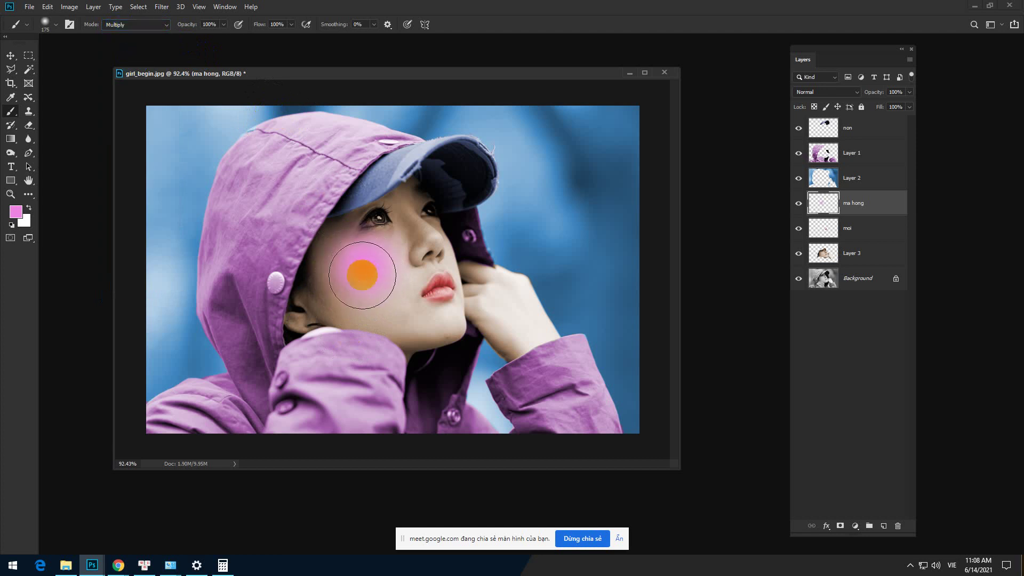
{"action": "key", "text": "ctrl+z"}
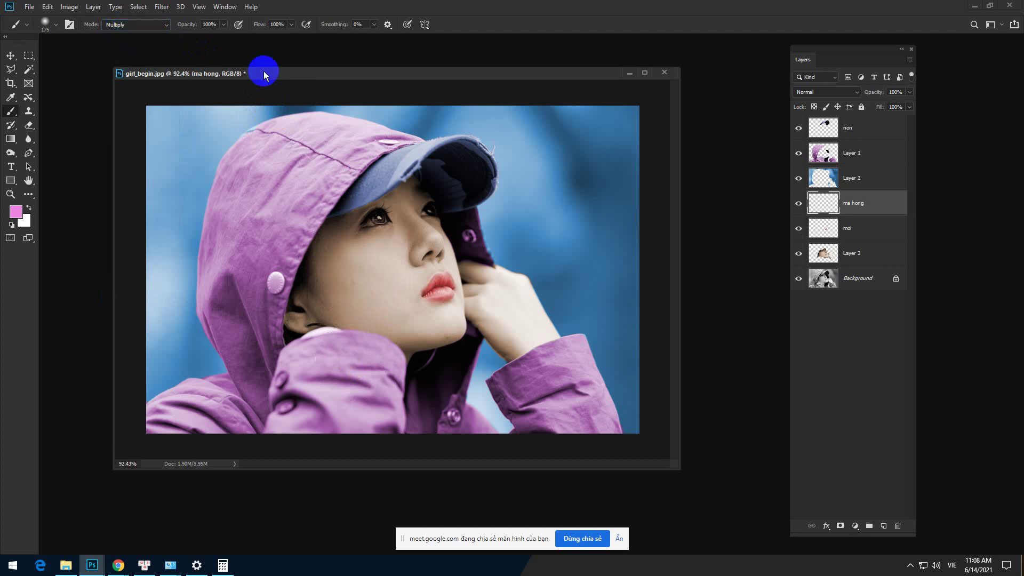
Step: Try fainter Multiply blush dabs on the cheek at 30% and 12% brush opacity, undoing each
{"action": "left_click", "coordinate": [223, 25]}
{"action": "left_click_drag", "start_coordinate": [222, 36], "coordinate": [188, 40]}
{"action": "left_click", "coordinate": [364, 269]}
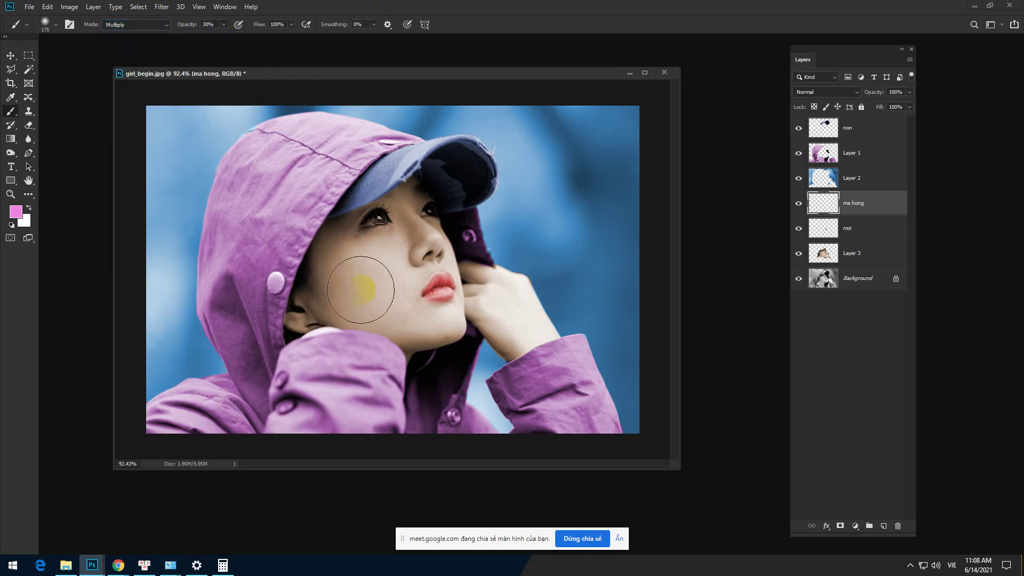
{"action": "key", "text": "ctrl+z"}
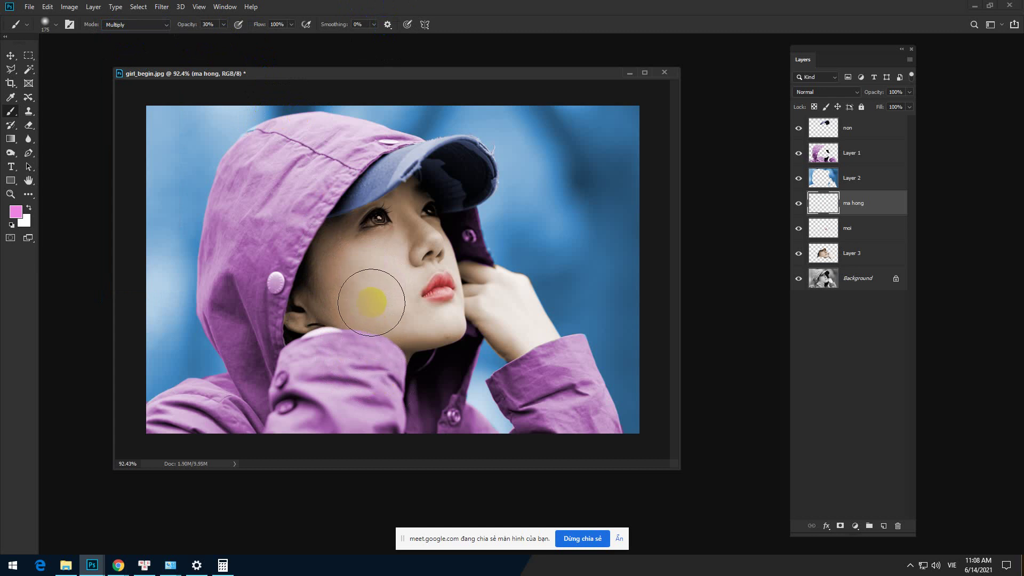
{"action": "left_click", "coordinate": [223, 24]}
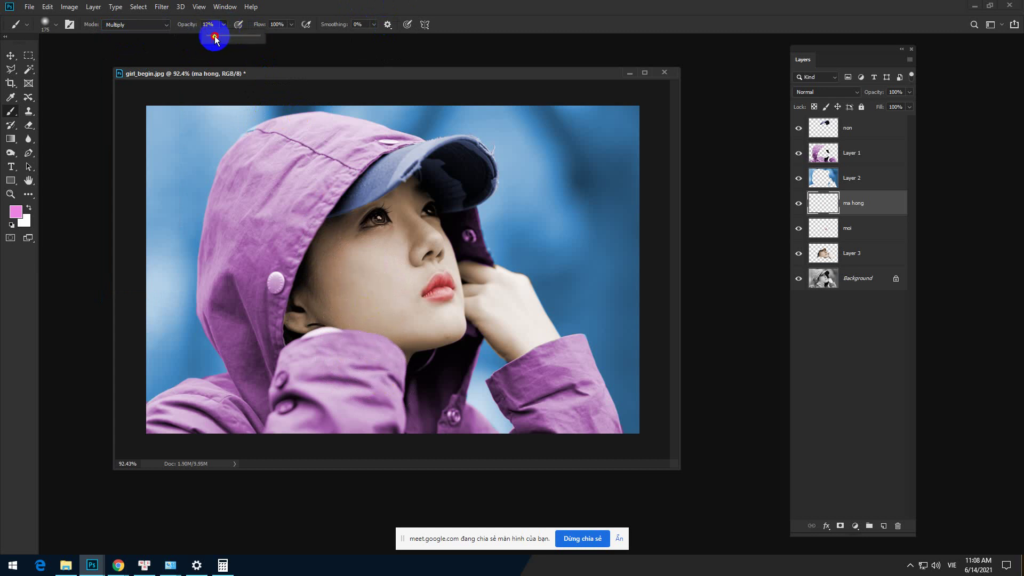
{"action": "left_click", "coordinate": [361, 267]}
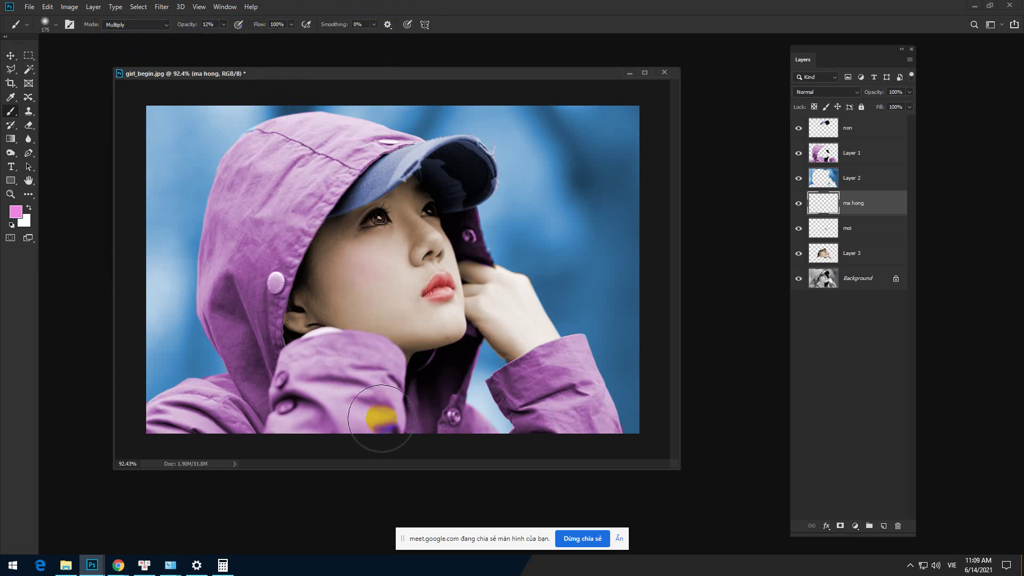
{"action": "key", "text": "ctrl+z"}
Step: Make Layer 3, which holds the face and hand, the active layer
{"action": "left_click", "coordinate": [11, 55]}
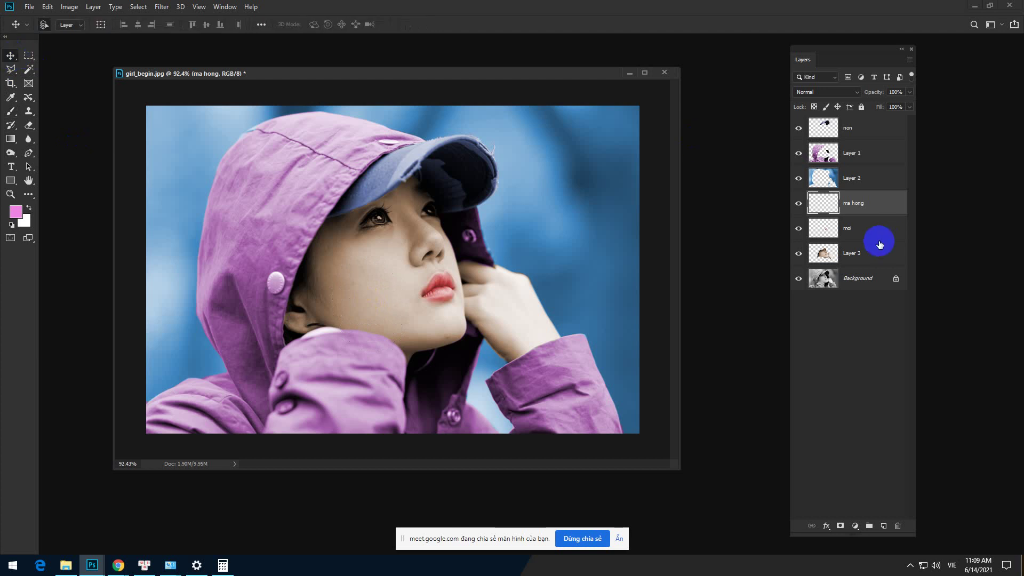
{"action": "left_click", "coordinate": [823, 228], "text": "ctrl"}
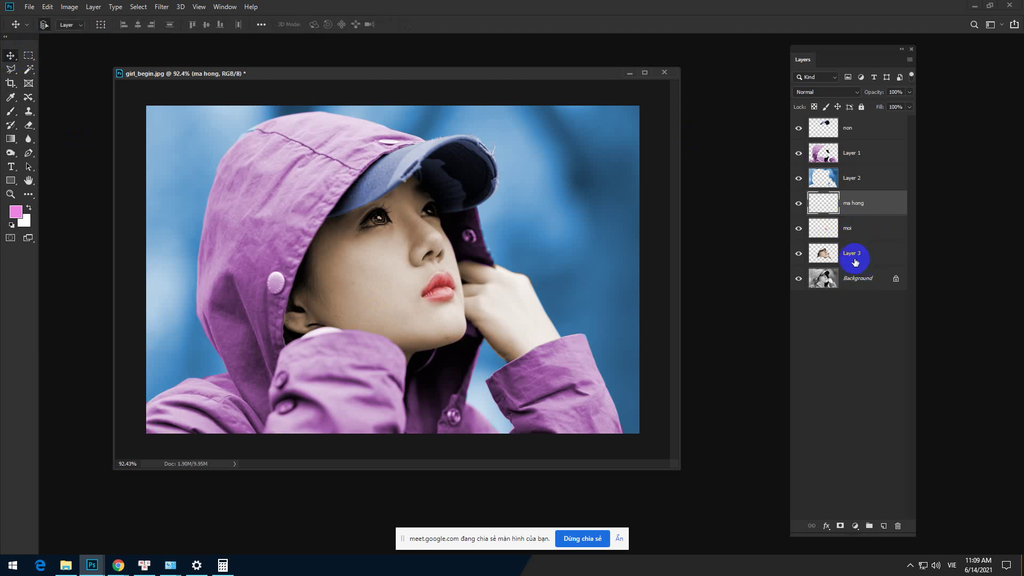
{"action": "left_click", "coordinate": [811, 255]}
{"action": "left_click", "coordinate": [799, 255]}
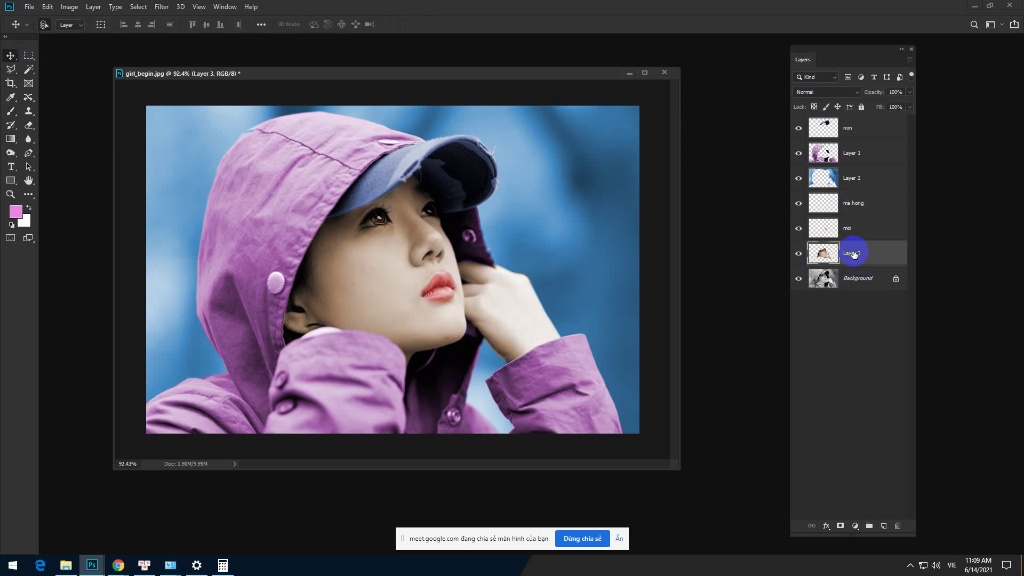
Step: Try to cover the dark blemish on the chin using the Clone Stamp tool
{"action": "left_click", "coordinate": [29, 98]}
{"action": "right_click", "coordinate": [28, 98]}
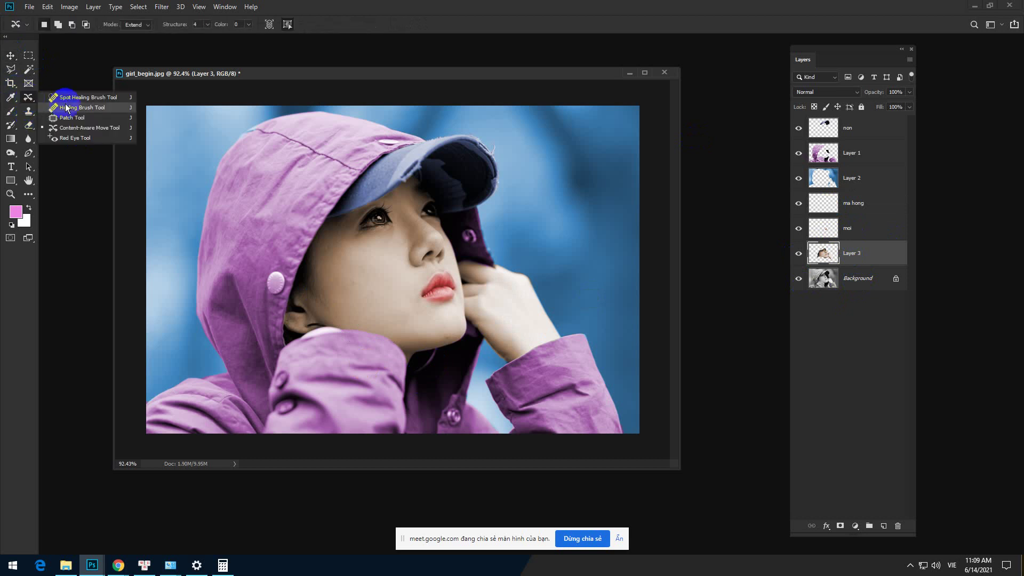
{"action": "right_click", "coordinate": [28, 111]}
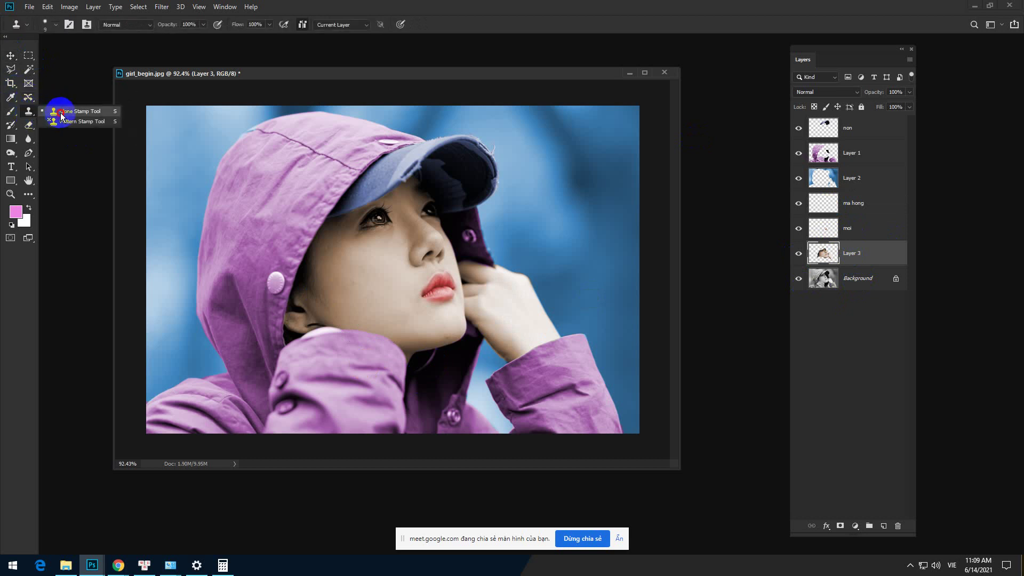
{"action": "left_click", "coordinate": [74, 105]}
{"action": "scroll", "coordinate": [458, 358], "scroll_direction": "up", "scroll_amount": 5}
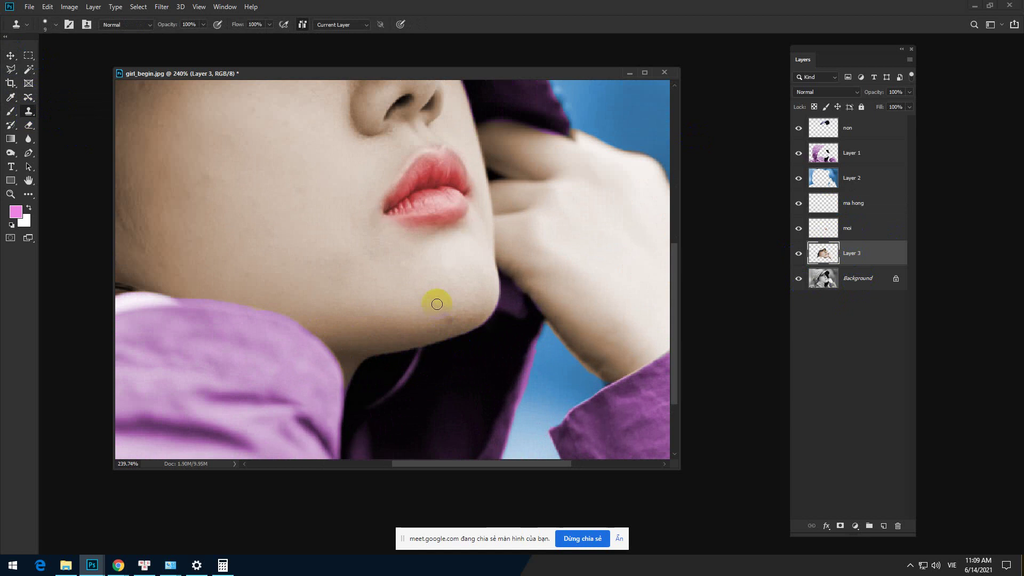
{"action": "left_click", "coordinate": [427, 345]}
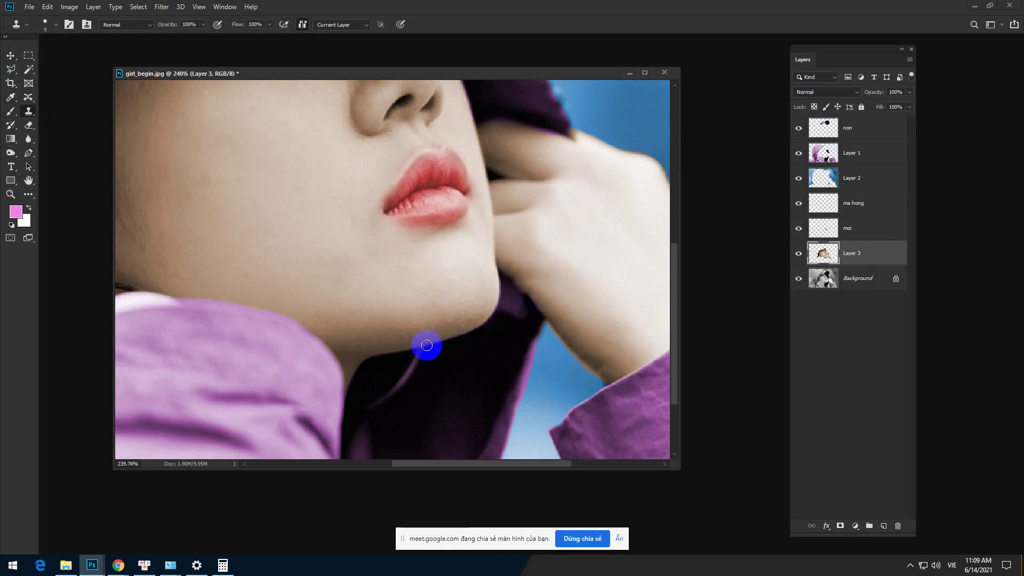
{"action": "key", "text": "p"}
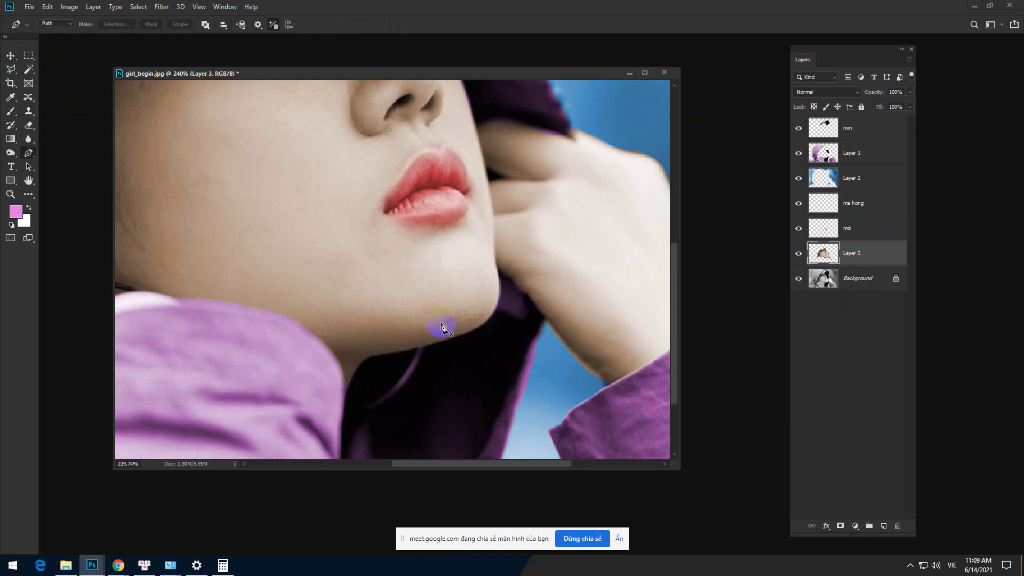
{"action": "left_click", "coordinate": [28, 127]}
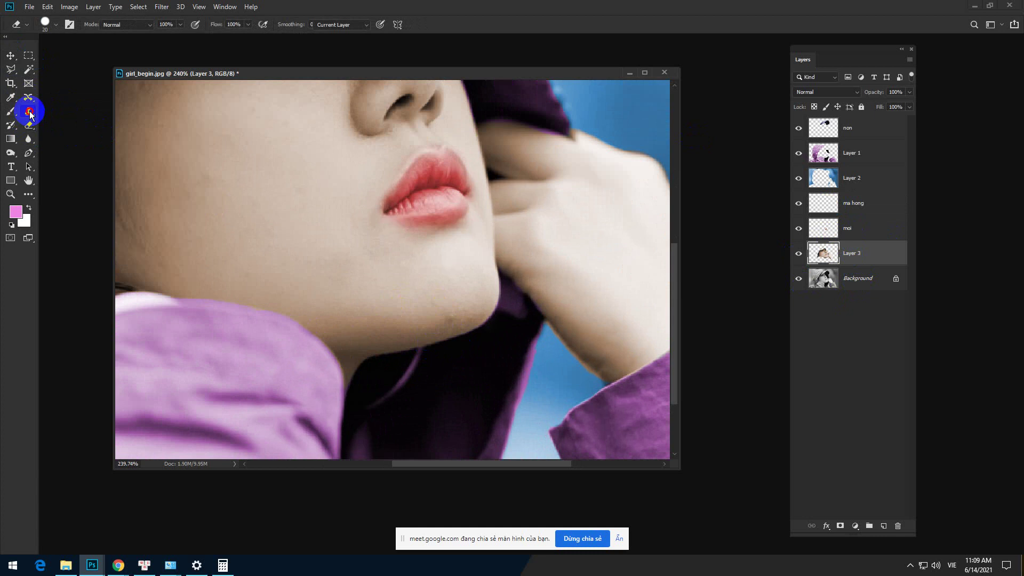
Step: Clone clean skin over the dark blemish on the chin with a 15 px Clone Stamp
{"action": "left_click", "coordinate": [28, 112]}
{"action": "left_click", "coordinate": [32, 111]}
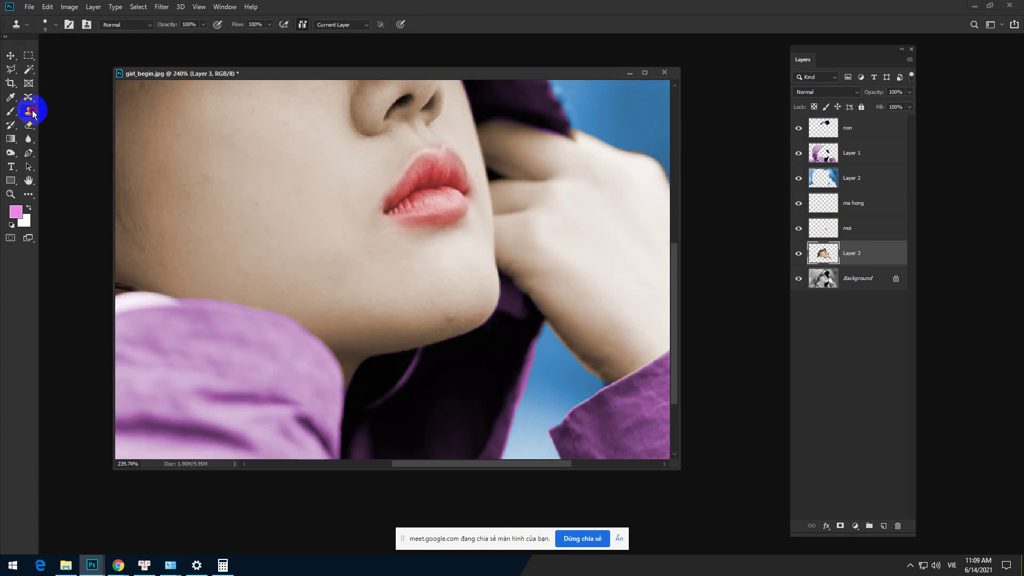
{"action": "left_click", "coordinate": [64, 109]}
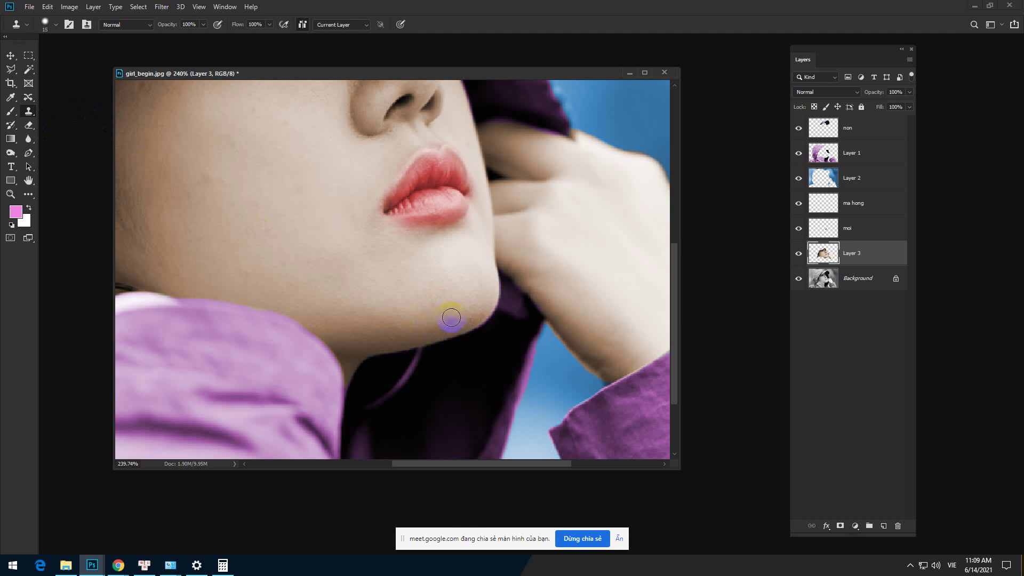
{"action": "scroll", "coordinate": [403, 362], "scroll_direction": "down", "scroll_amount": 4}
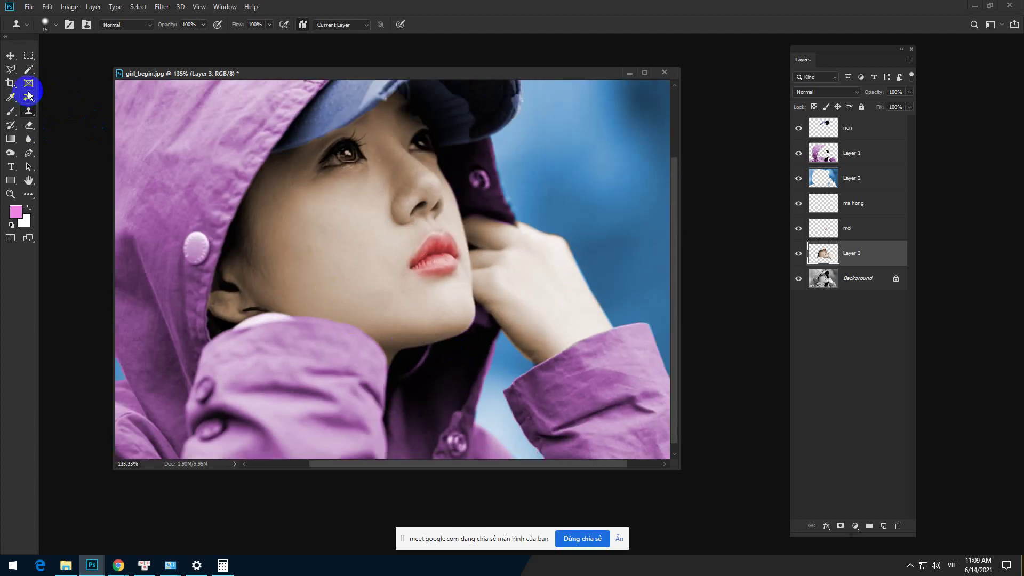
Step: Heal the blemishes on the cheek with a 20 px Spot Healing Brush on Layer 3
{"action": "left_click_drag", "start_coordinate": [29, 95], "coordinate": [75, 98]}
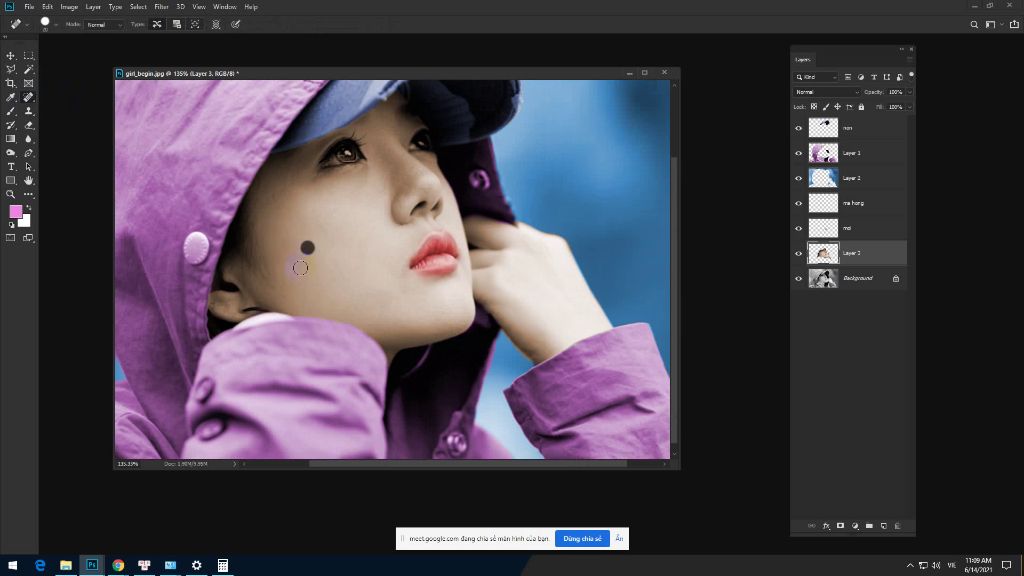
{"action": "left_click", "coordinate": [308, 247]}
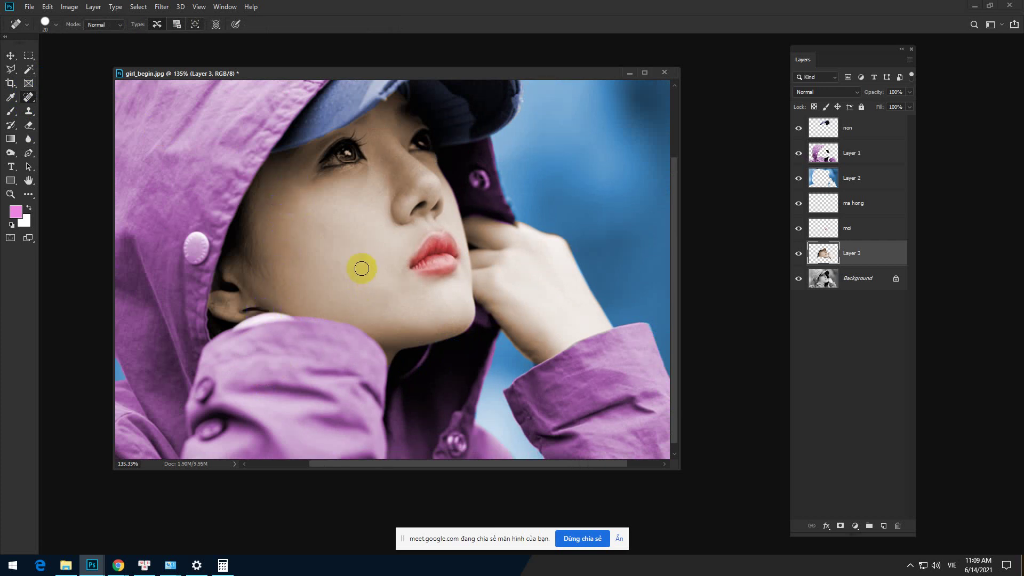
{"action": "left_click", "coordinate": [342, 281]}
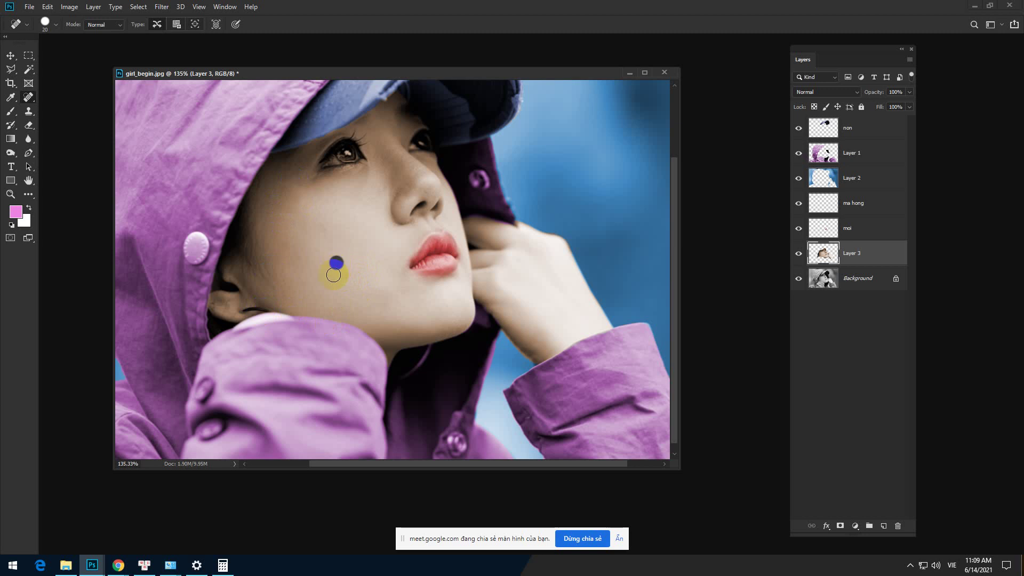
{"action": "scroll", "coordinate": [368, 314], "scroll_direction": "down", "scroll_amount": 2}
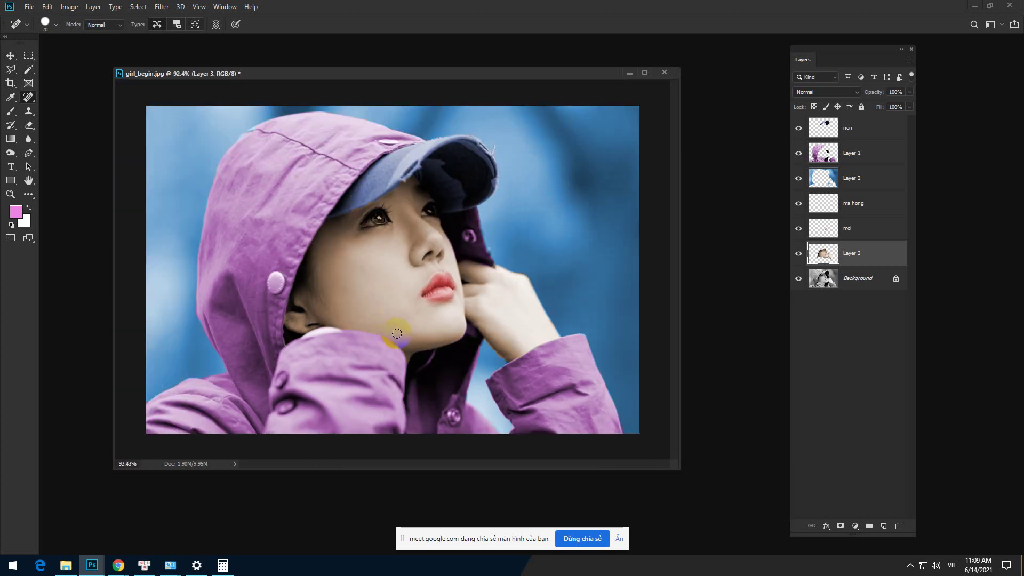
{"action": "scroll", "coordinate": [397, 333], "scroll_direction": "up", "scroll_amount": 1}
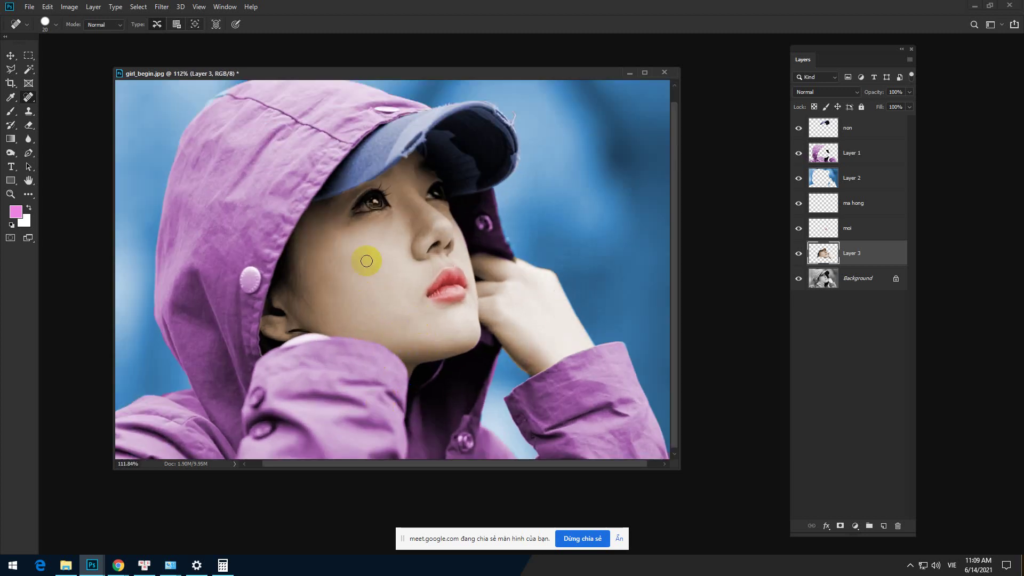
Step: Heal the small spots above the upper lip and on the cheek beside the nose
{"action": "scroll", "coordinate": [429, 267], "scroll_direction": "up", "scroll_amount": 4}
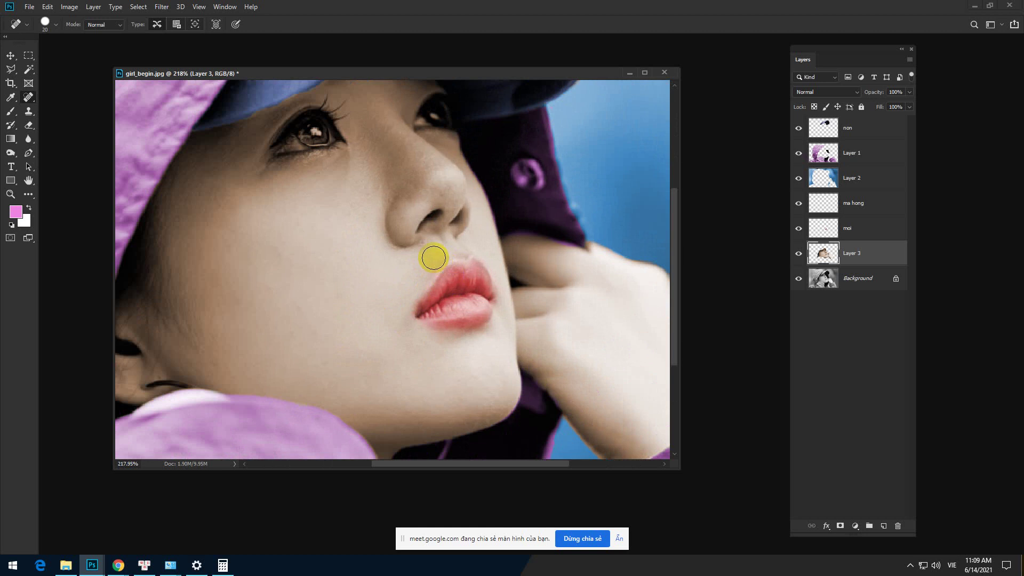
{"action": "left_click", "coordinate": [428, 249]}
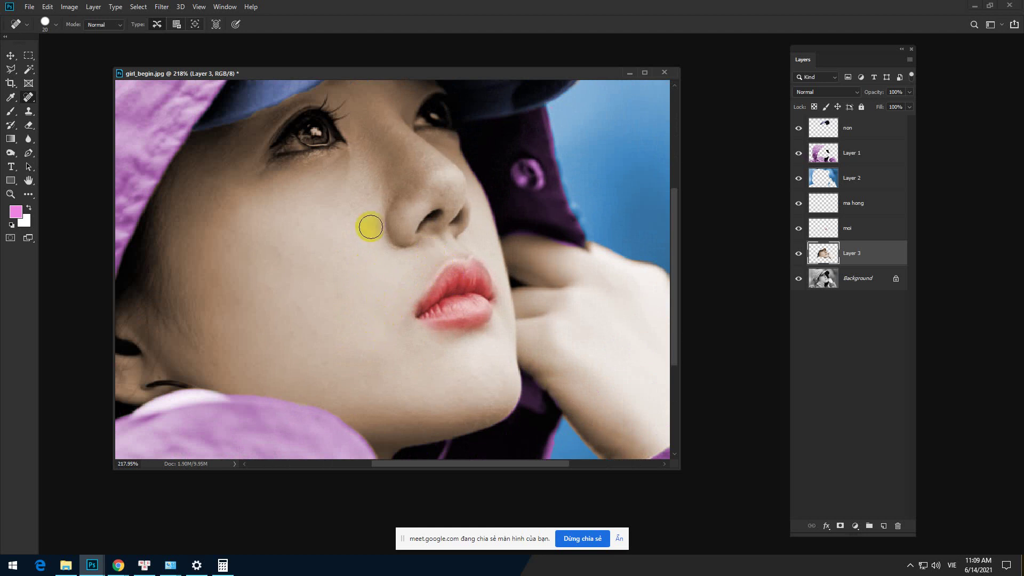
{"action": "left_click", "coordinate": [358, 202]}
{"action": "left_click", "coordinate": [350, 214]}
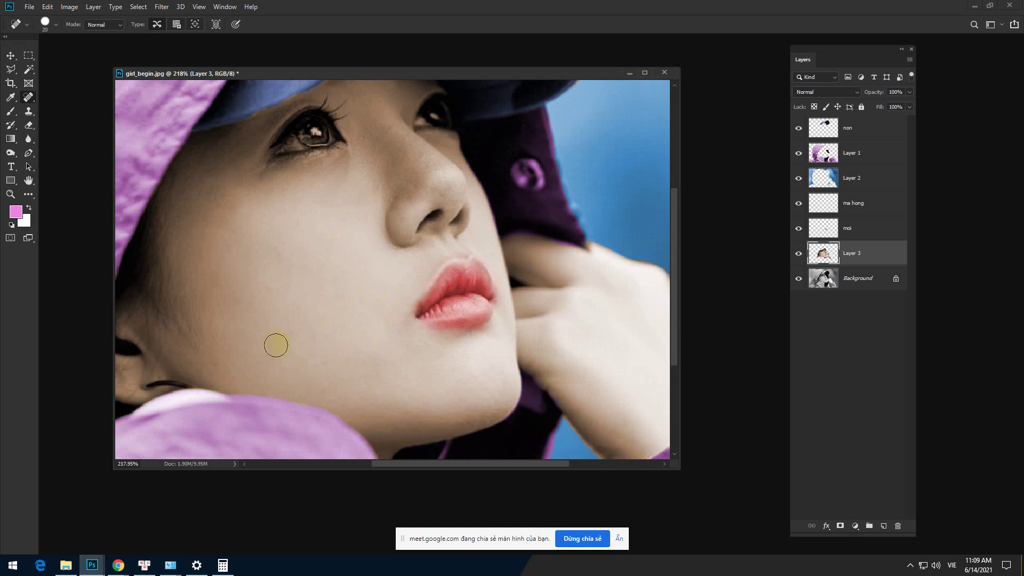
Step: Heal the remaining uneven spots across the middle of the cheek, near the ear and along the jaw
{"action": "scroll", "coordinate": [275, 345], "scroll_direction": "down", "scroll_amount": 4}
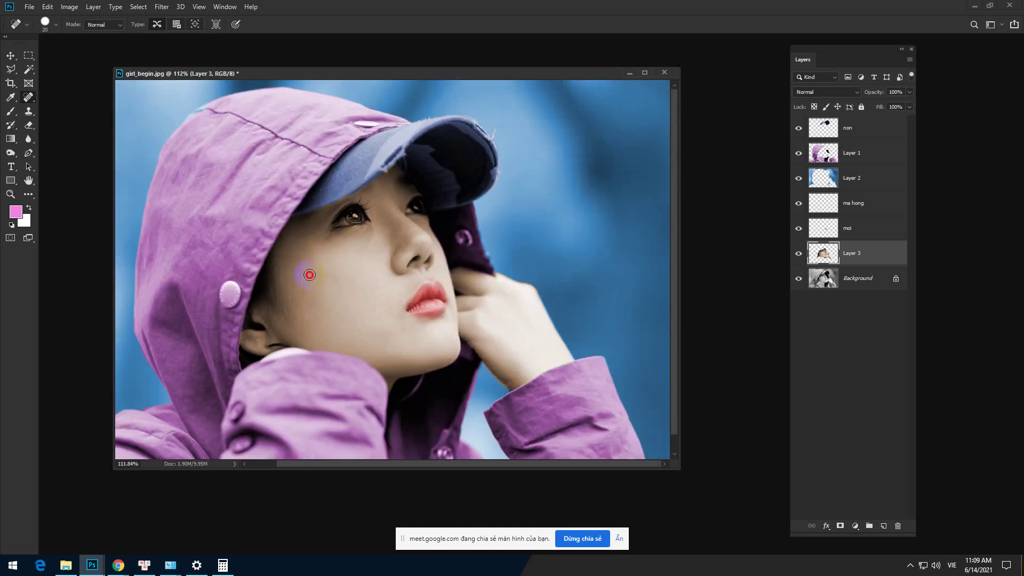
{"action": "left_click", "coordinate": [345, 273]}
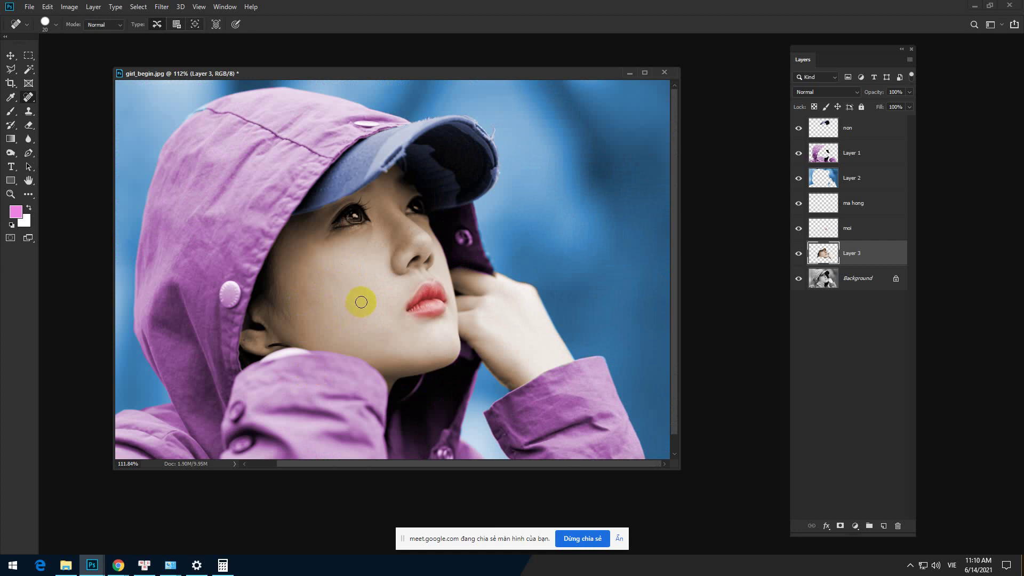
{"action": "left_click", "coordinate": [309, 355]}
{"action": "left_click", "coordinate": [297, 349]}
{"action": "left_click", "coordinate": [313, 305]}
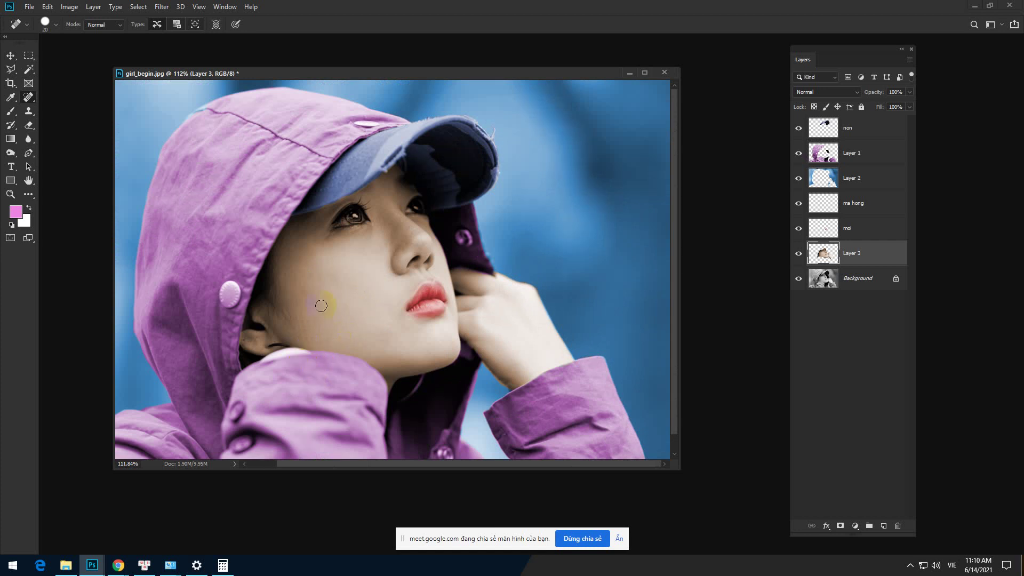
{"action": "left_click", "coordinate": [464, 350]}
{"action": "scroll", "coordinate": [393, 299], "scroll_direction": "down", "scroll_amount": 2}
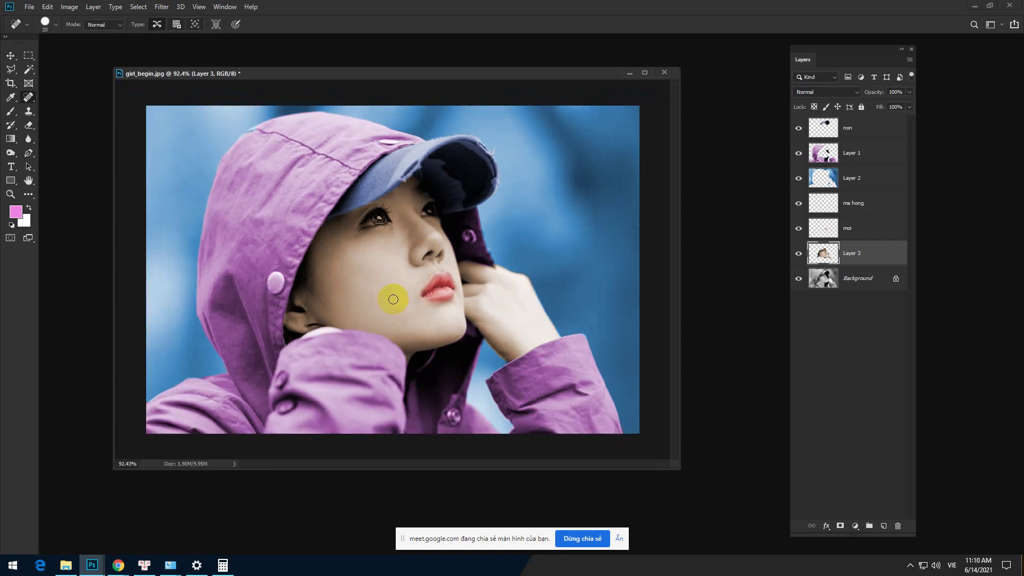
{"action": "scroll", "coordinate": [392, 299], "scroll_direction": "up", "scroll_amount": 5}
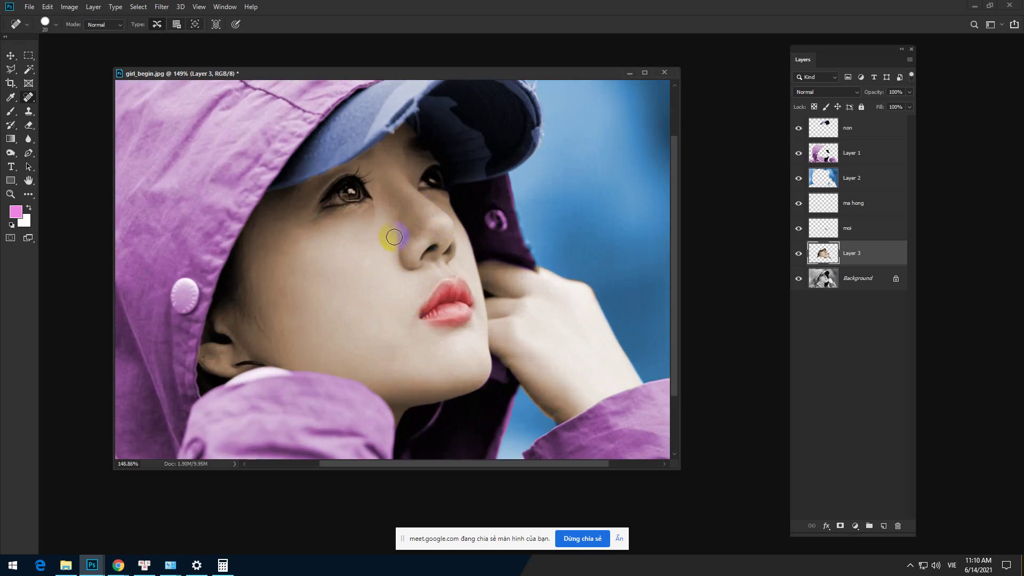
{"action": "scroll", "coordinate": [398, 240], "scroll_direction": "down", "scroll_amount": 2}
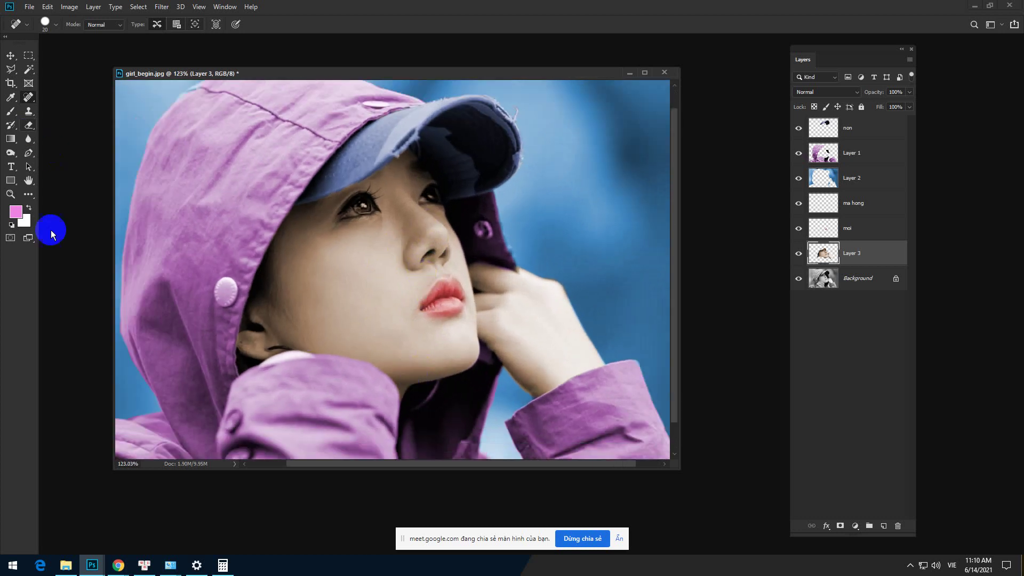
Step: Dab pink blush onto the cheek on the ma hong layer using a 175 px Multiply brush at 12% opacity
{"action": "left_click", "coordinate": [11, 56]}
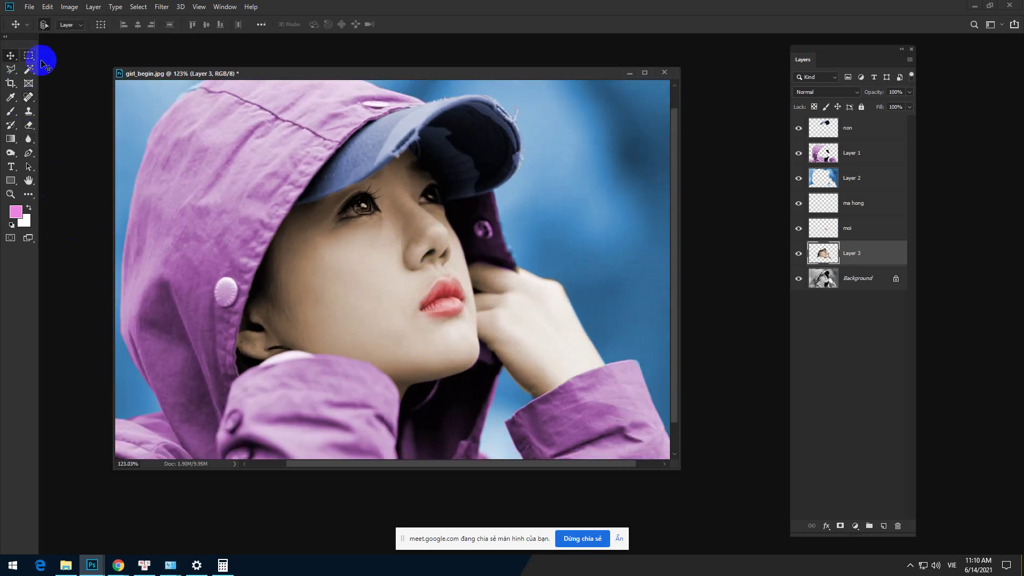
{"action": "left_click", "coordinate": [851, 207]}
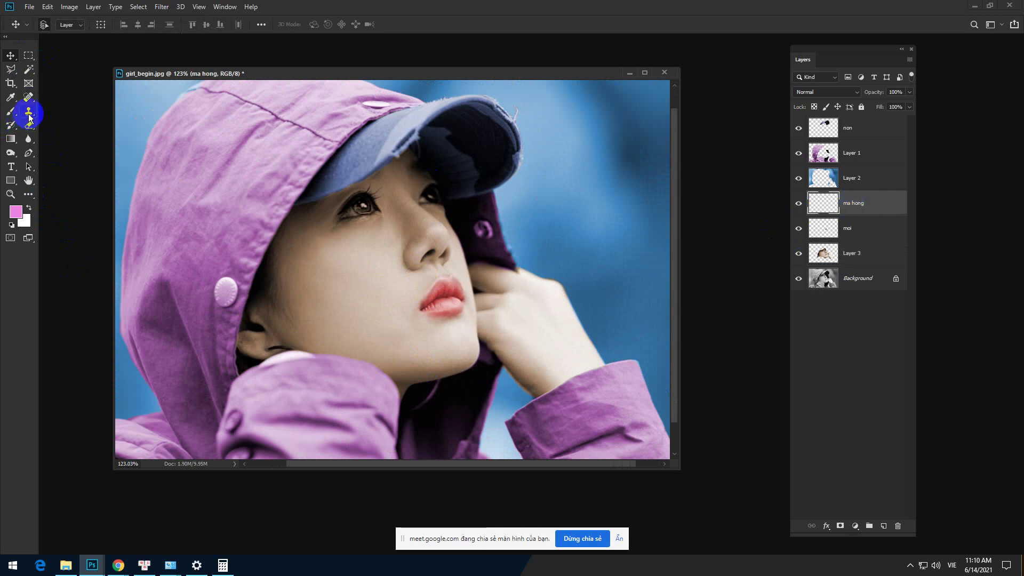
{"action": "left_click", "coordinate": [11, 111]}
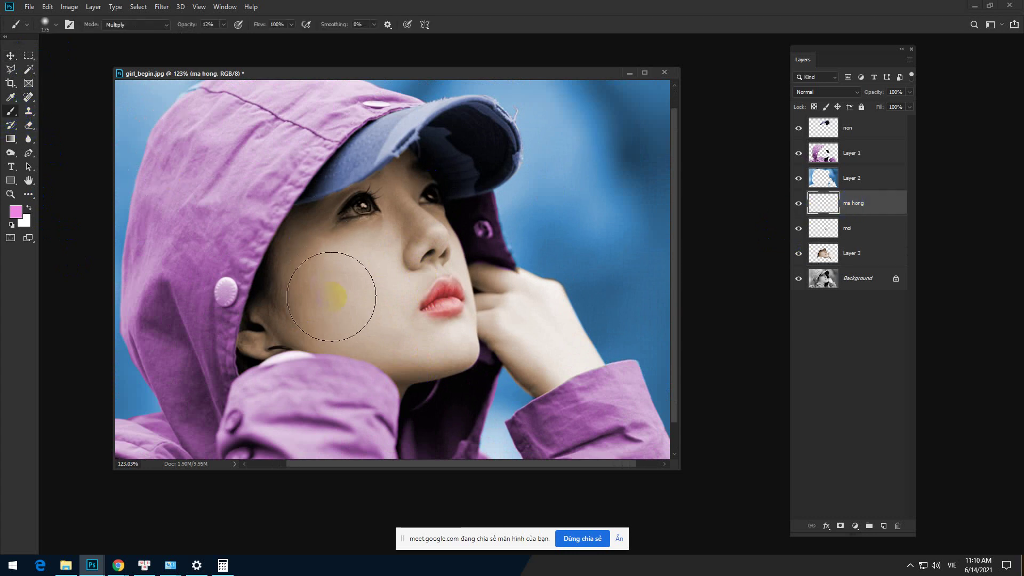
{"action": "scroll", "coordinate": [374, 373], "scroll_direction": "down", "scroll_amount": 2}
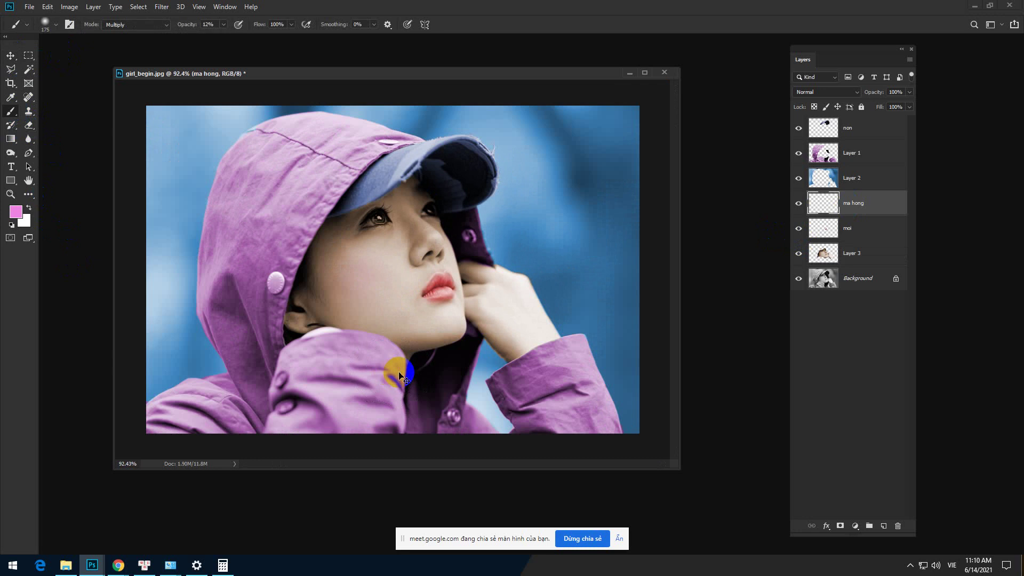
{"action": "scroll", "coordinate": [339, 475], "scroll_direction": "down", "scroll_amount": 1}
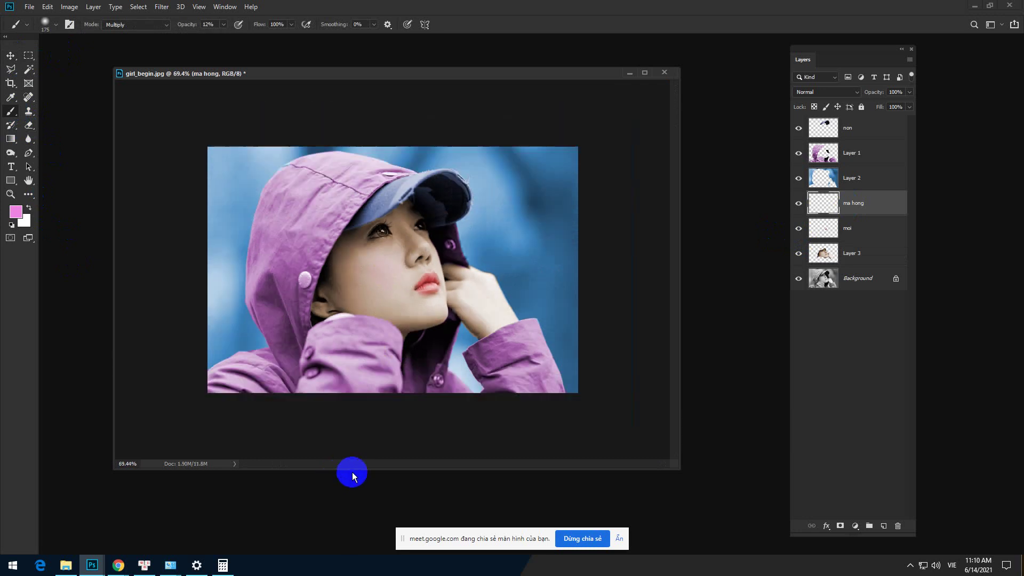
{"action": "scroll", "coordinate": [374, 400], "scroll_direction": "up", "scroll_amount": 1}
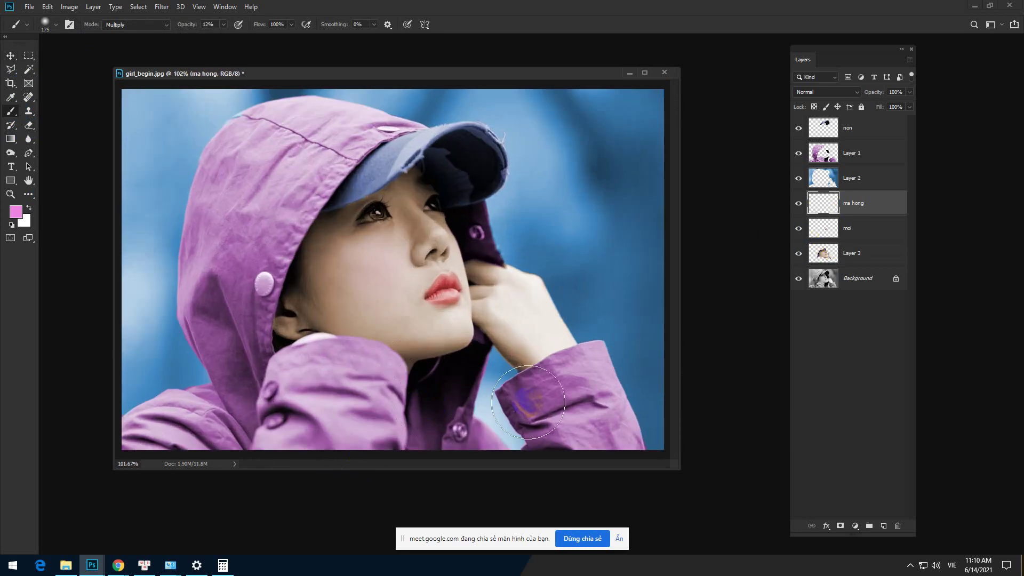
{"action": "scroll", "coordinate": [475, 418], "scroll_direction": "down", "scroll_amount": 1}
{"action": "scroll", "coordinate": [469, 388], "scroll_direction": "up", "scroll_amount": 1}
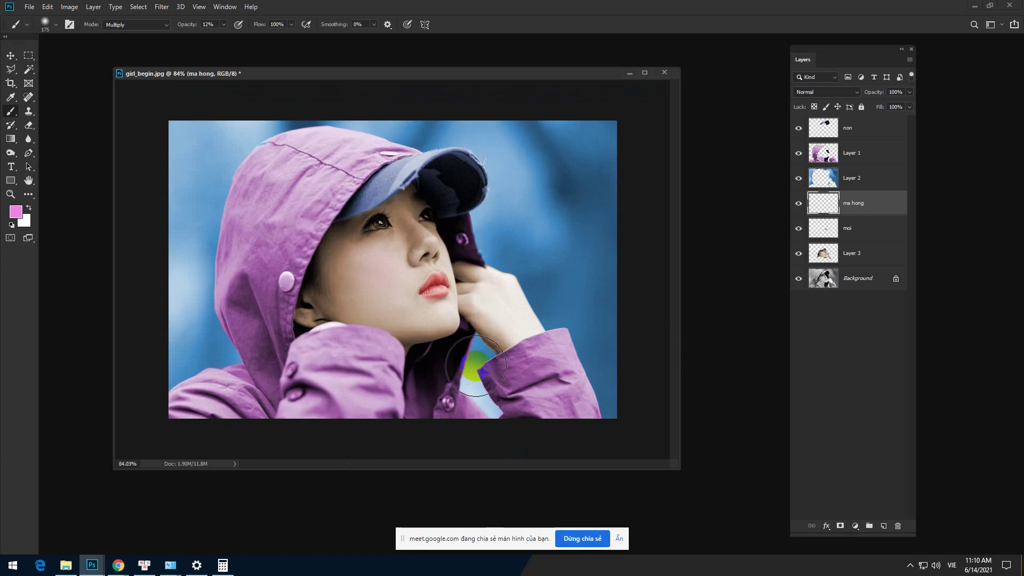
{"action": "left_click", "coordinate": [436, 367]}
Step: Select both irises on Layer 3 using the Lasso tool with a 2 px feather and copy them to a new layer
{"action": "left_click", "coordinate": [12, 55]}
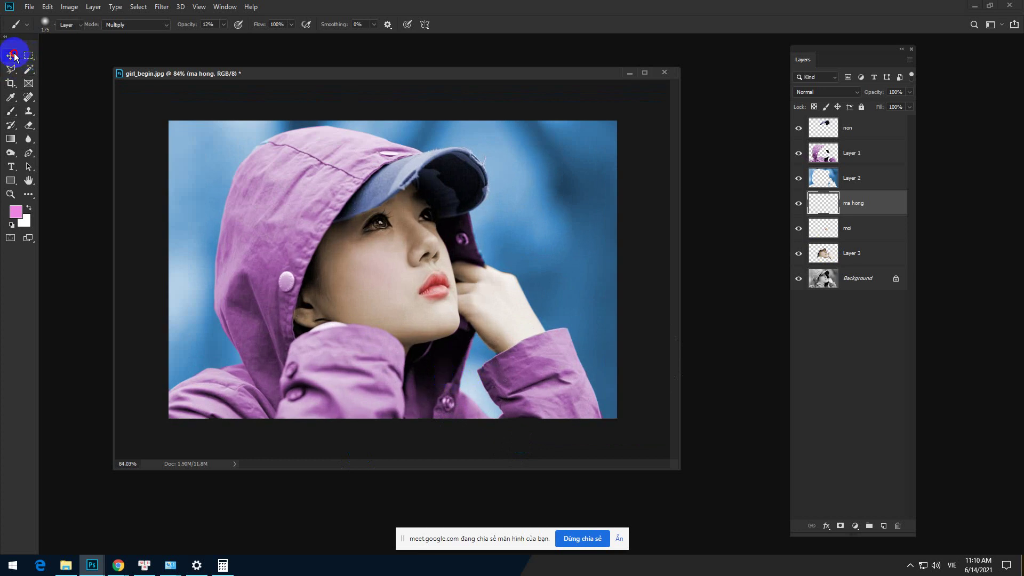
{"action": "left_click", "coordinate": [432, 248]}
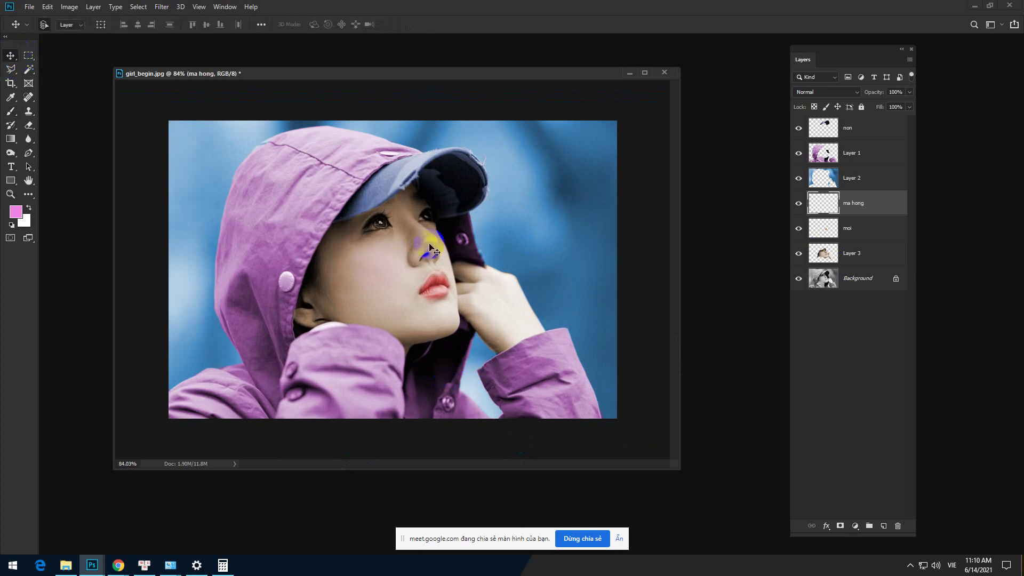
{"action": "left_click", "coordinate": [850, 260]}
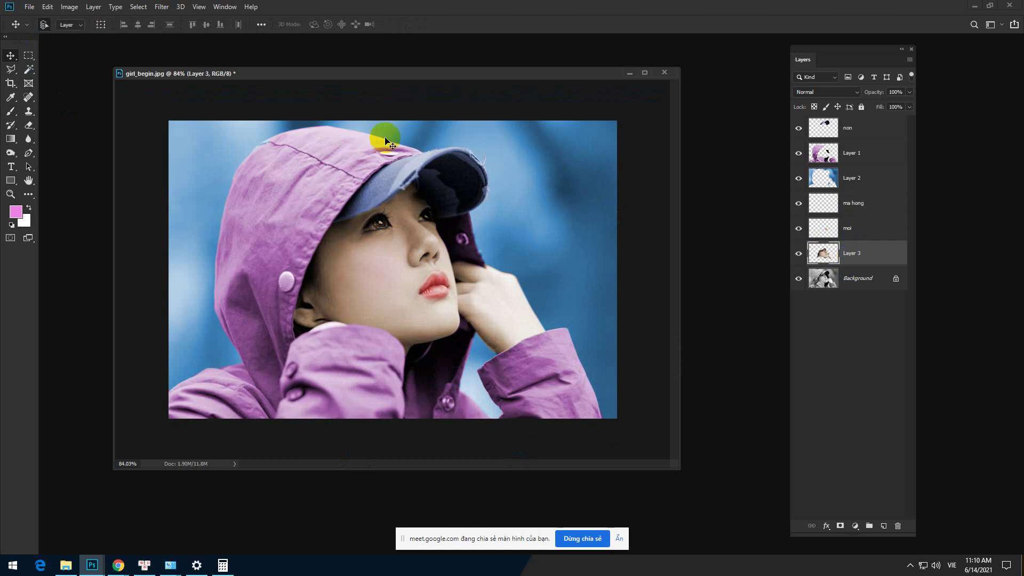
{"action": "left_click", "coordinate": [28, 69]}
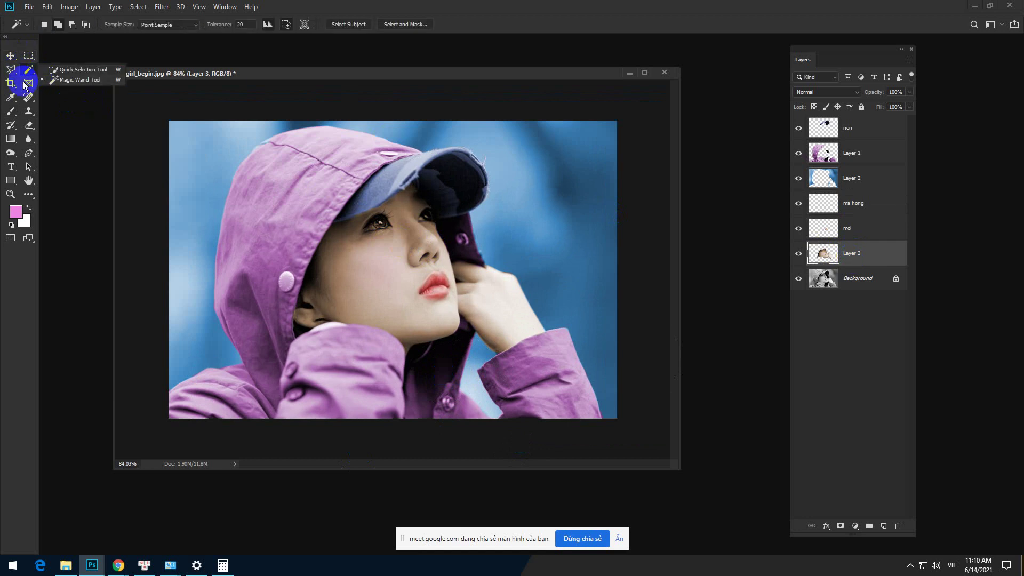
{"action": "left_click", "coordinate": [11, 69]}
{"action": "left_click", "coordinate": [48, 73]}
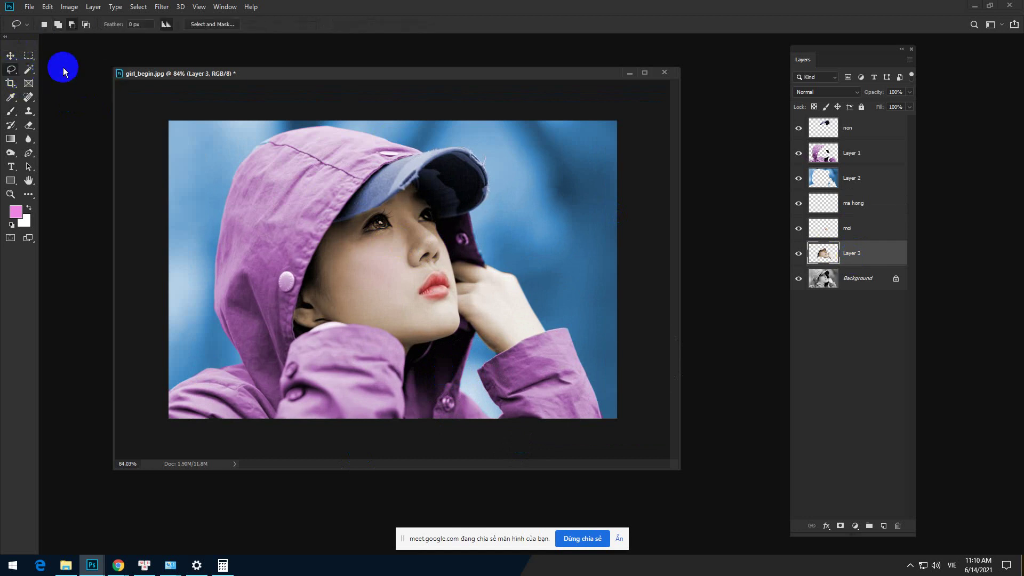
{"action": "left_click", "coordinate": [131, 24]}
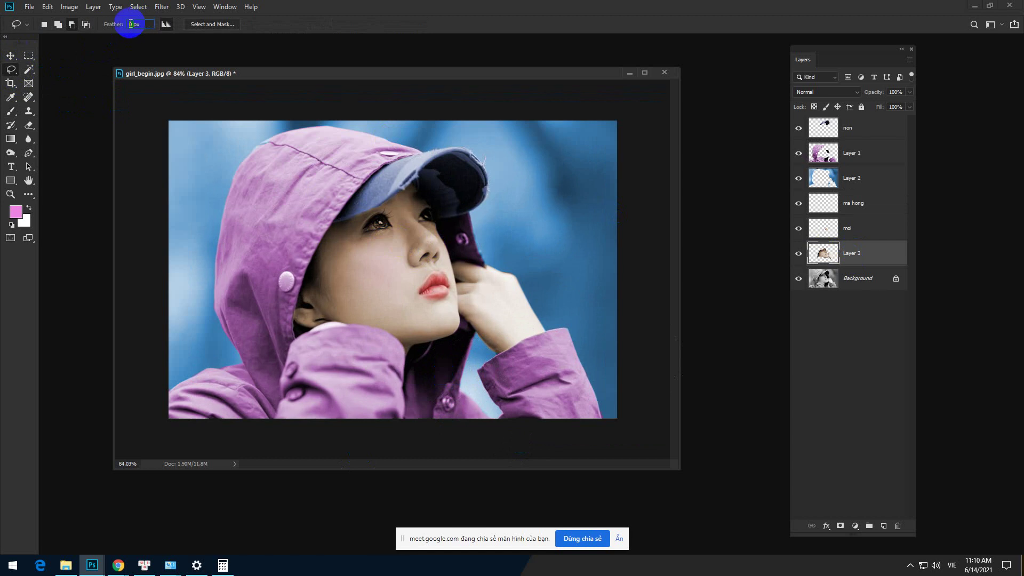
{"action": "scroll", "coordinate": [377, 213], "scroll_direction": "up", "scroll_amount": 14}
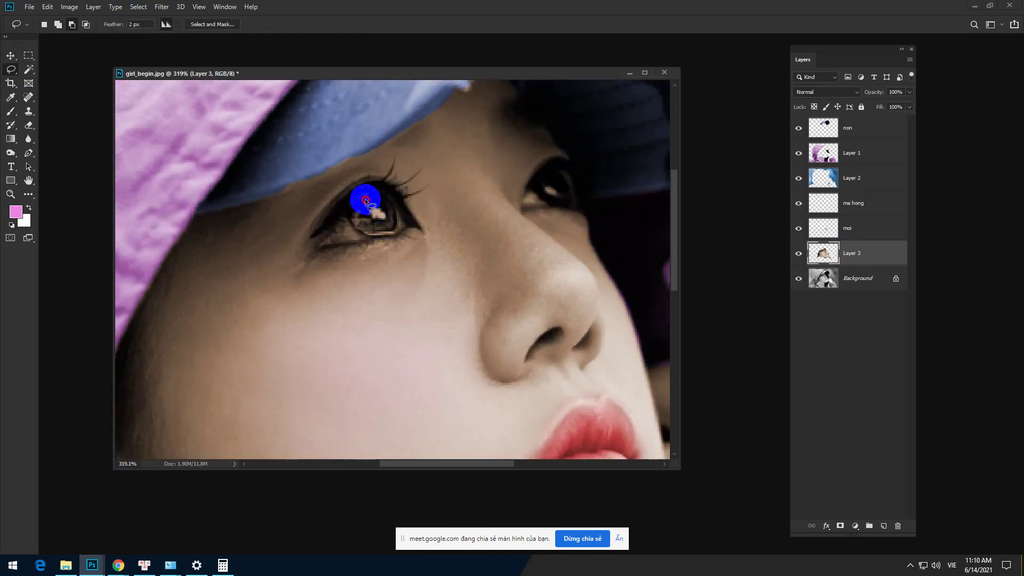
{"action": "left_click_drag", "start_coordinate": [358, 229], "coordinate": [370, 237]}
{"action": "left_click_drag", "start_coordinate": [555, 207], "coordinate": [550, 176]}
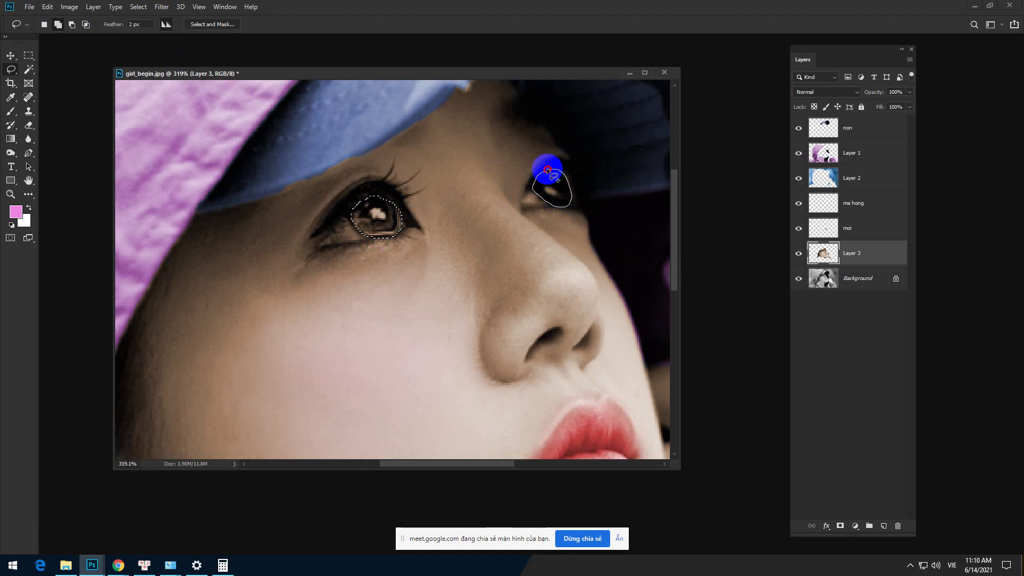
{"action": "left_click_drag", "start_coordinate": [547, 170], "coordinate": [542, 172]}
{"action": "scroll", "coordinate": [378, 226], "scroll_direction": "down", "scroll_amount": 6}
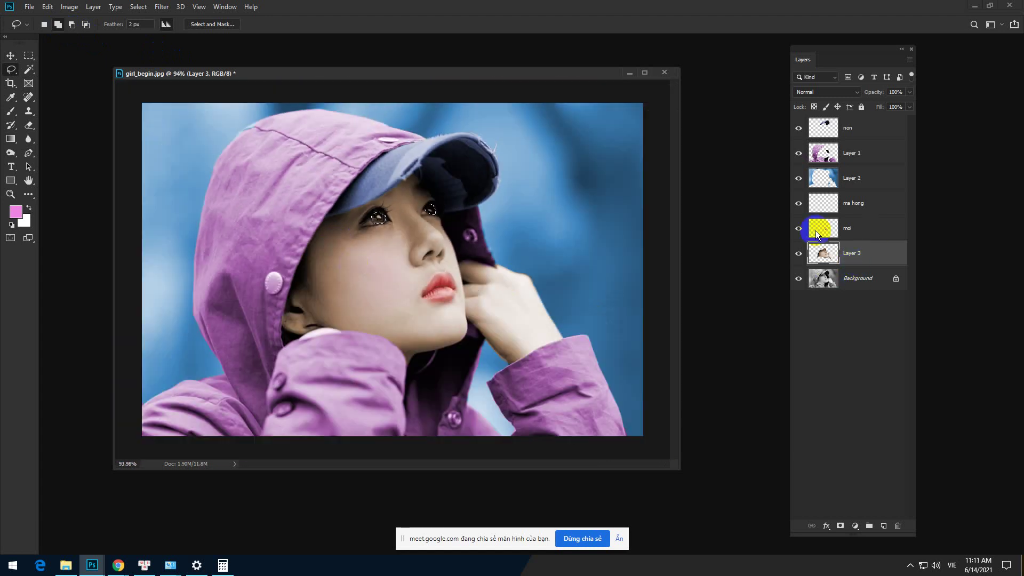
{"action": "key", "text": "ctrl+j"}
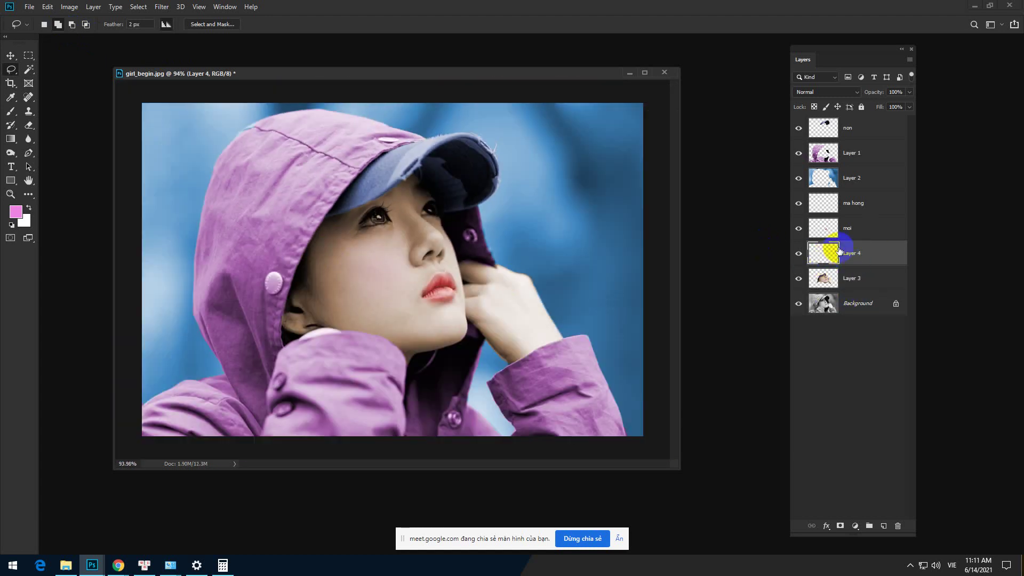
Step: Colorize the copied irises blue using Hue/Saturation with Hue 191, Saturation 25 and Lightness -1
{"action": "key", "text": "ctrl+u"}
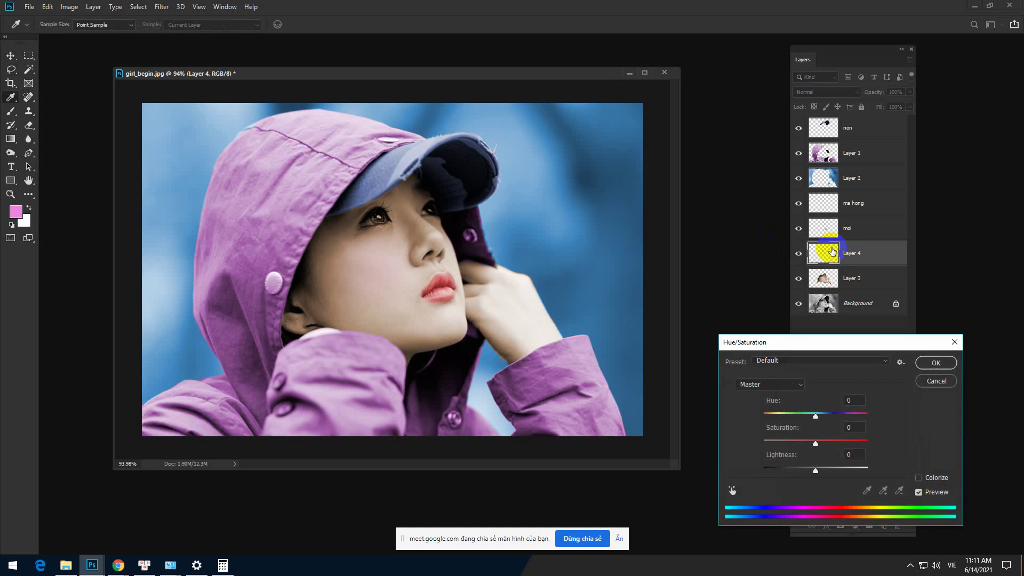
{"action": "left_click", "coordinate": [926, 474]}
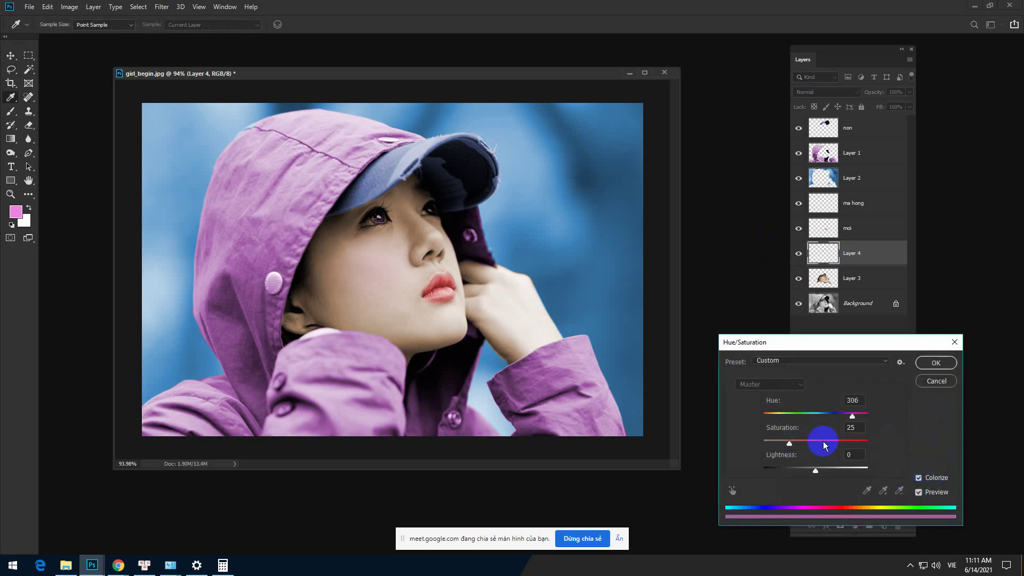
{"action": "left_click_drag", "start_coordinate": [815, 469], "coordinate": [815, 469]}
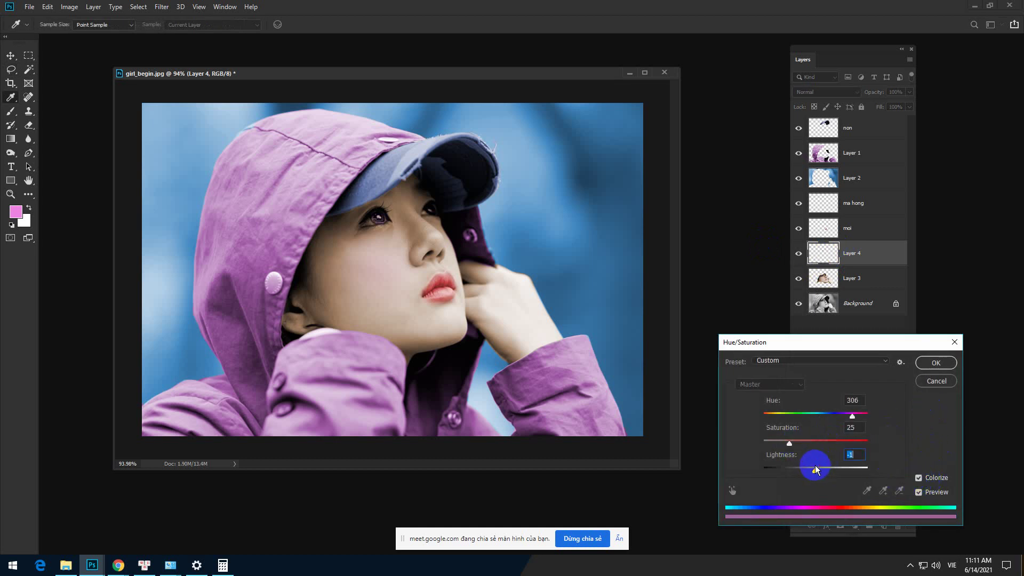
{"action": "left_click", "coordinate": [796, 418]}
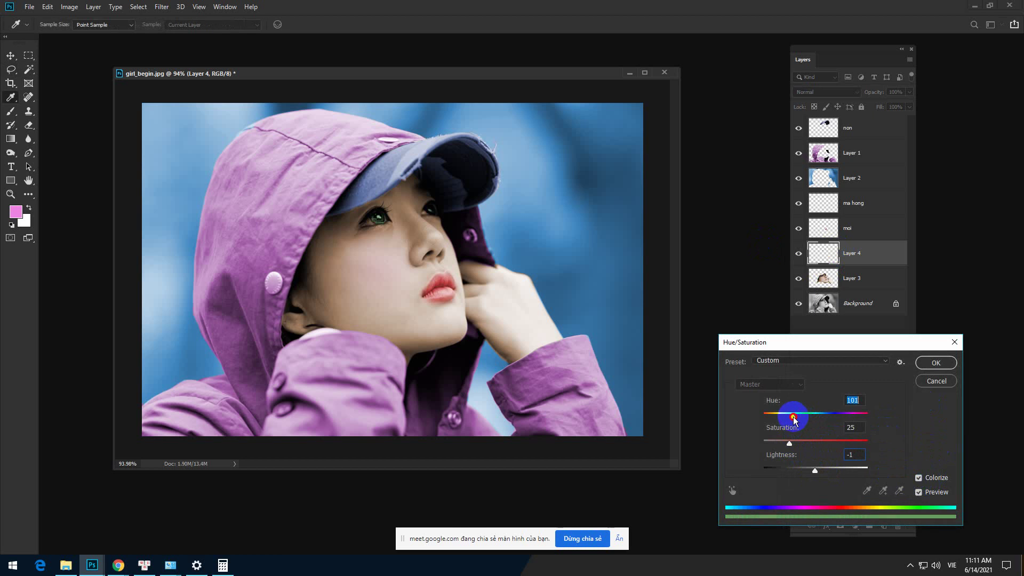
{"action": "left_click_drag", "start_coordinate": [785, 417], "coordinate": [833, 418]}
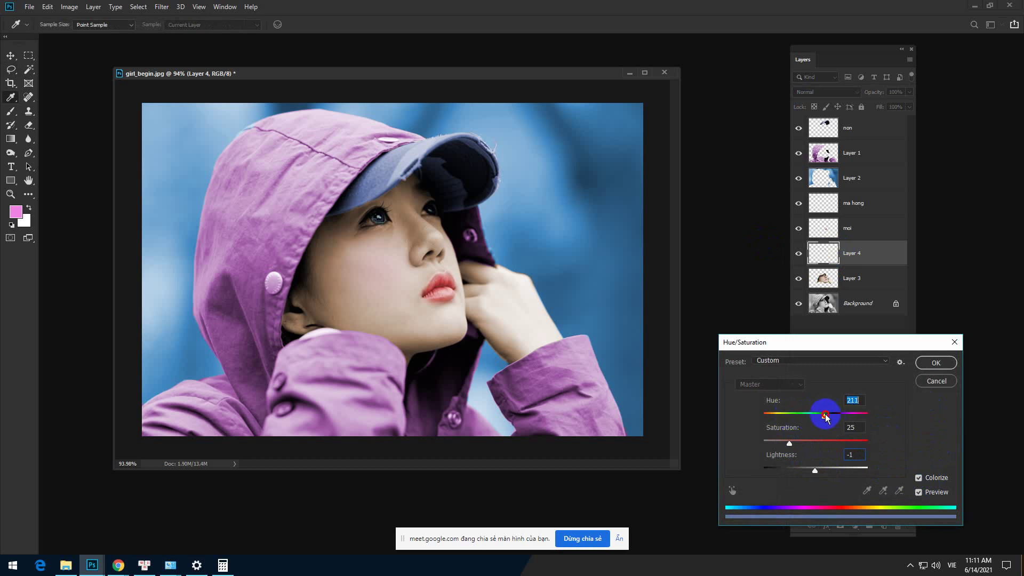
{"action": "left_click_drag", "start_coordinate": [825, 415], "coordinate": [819, 415]}
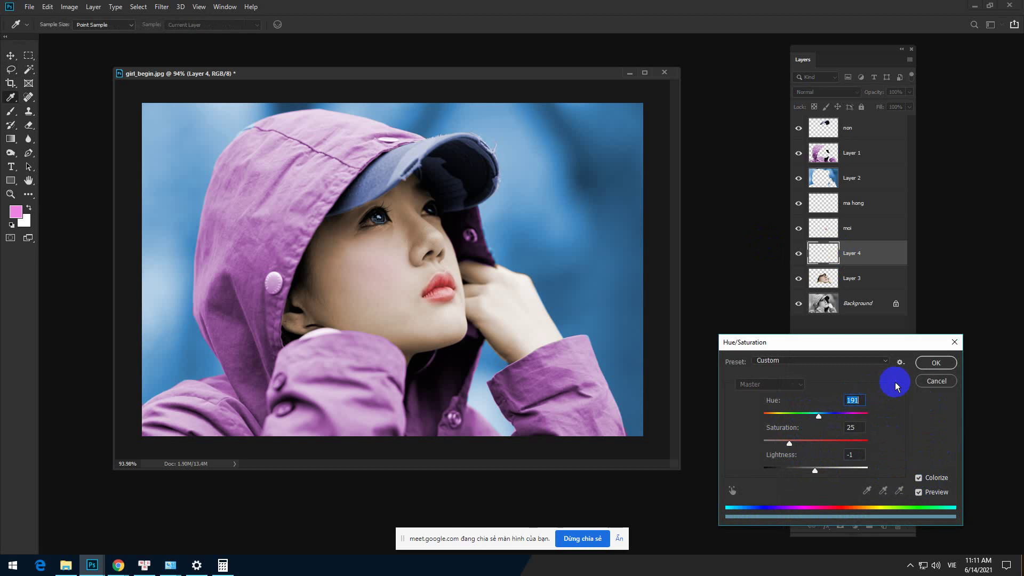
{"action": "left_click", "coordinate": [928, 363]}
{"action": "scroll", "coordinate": [624, 390], "scroll_direction": "down", "scroll_amount": 1}
{"action": "scroll", "coordinate": [625, 393], "scroll_direction": "up", "scroll_amount": 1}
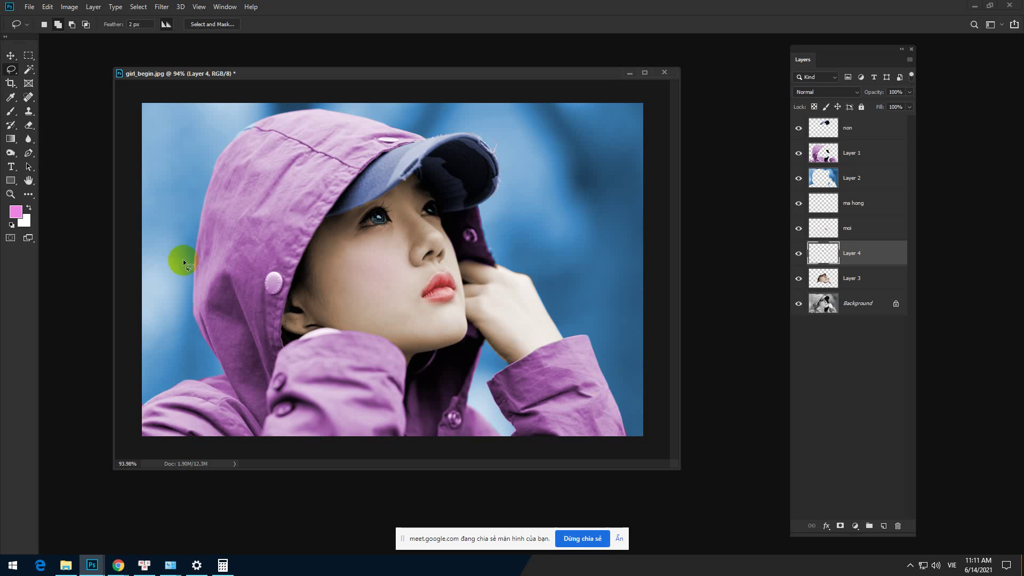
{"action": "left_click", "coordinate": [297, 313]}
{"action": "left_click", "coordinate": [801, 509]}
{"action": "left_click", "coordinate": [909, 564]}
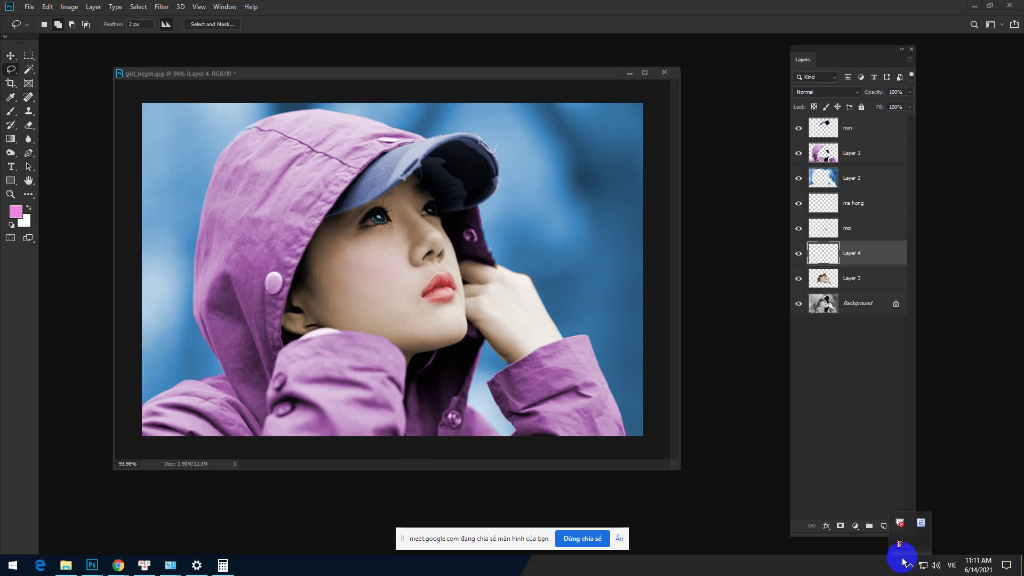